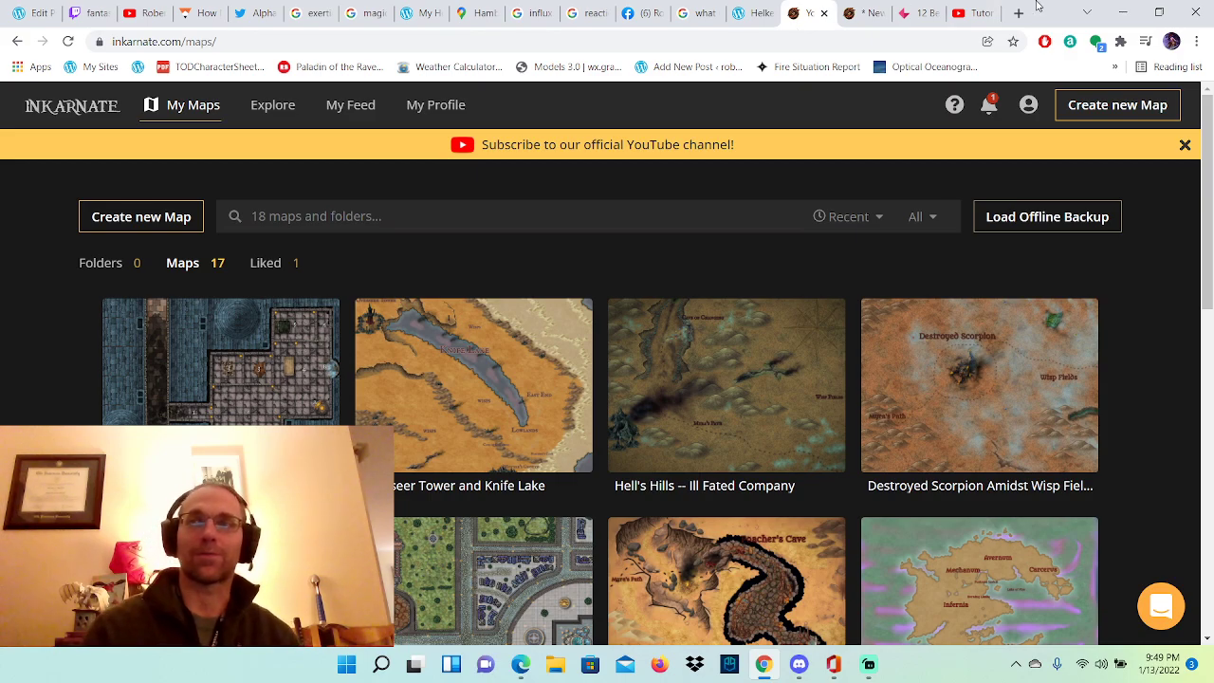
Step: Look through the saved maps in the My Maps library down to the oldest ones
scroll(1210, 219, "down", 3)
left_click_drag(1211, 218, 1211, 442)
scroll(912, 509, "up", 2)
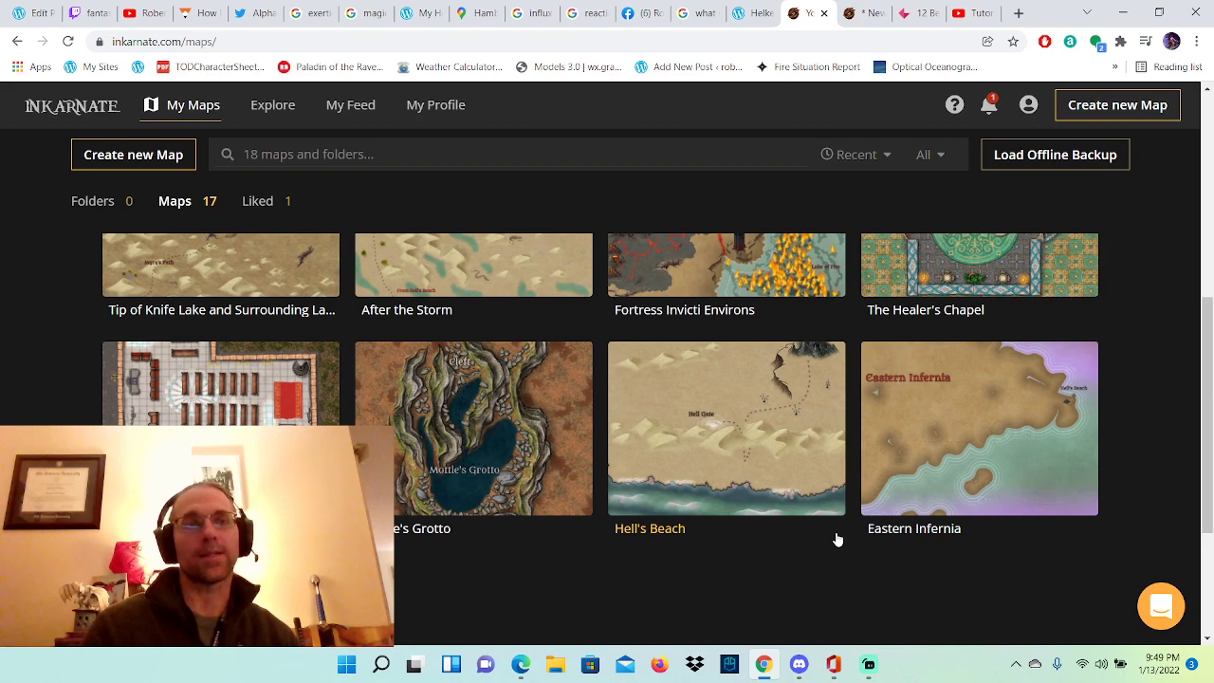
scroll(838, 539, "down", 2)
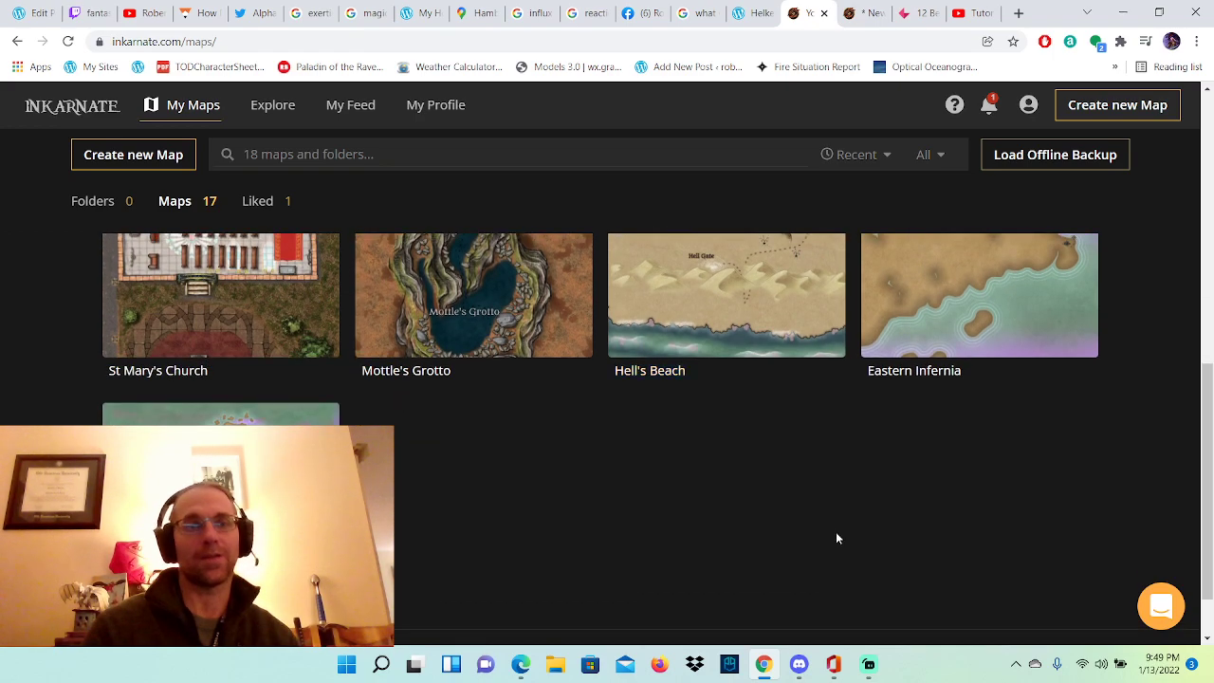
scroll(836, 539, "up", 2)
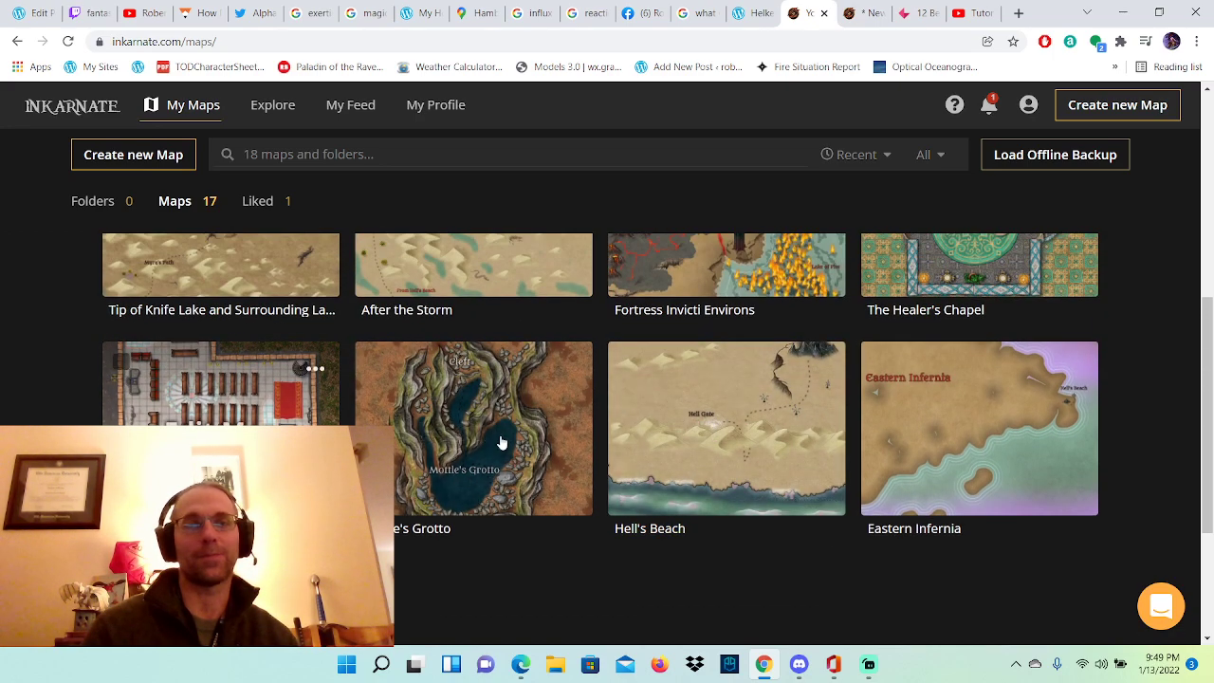
scroll(504, 518, "down", 1)
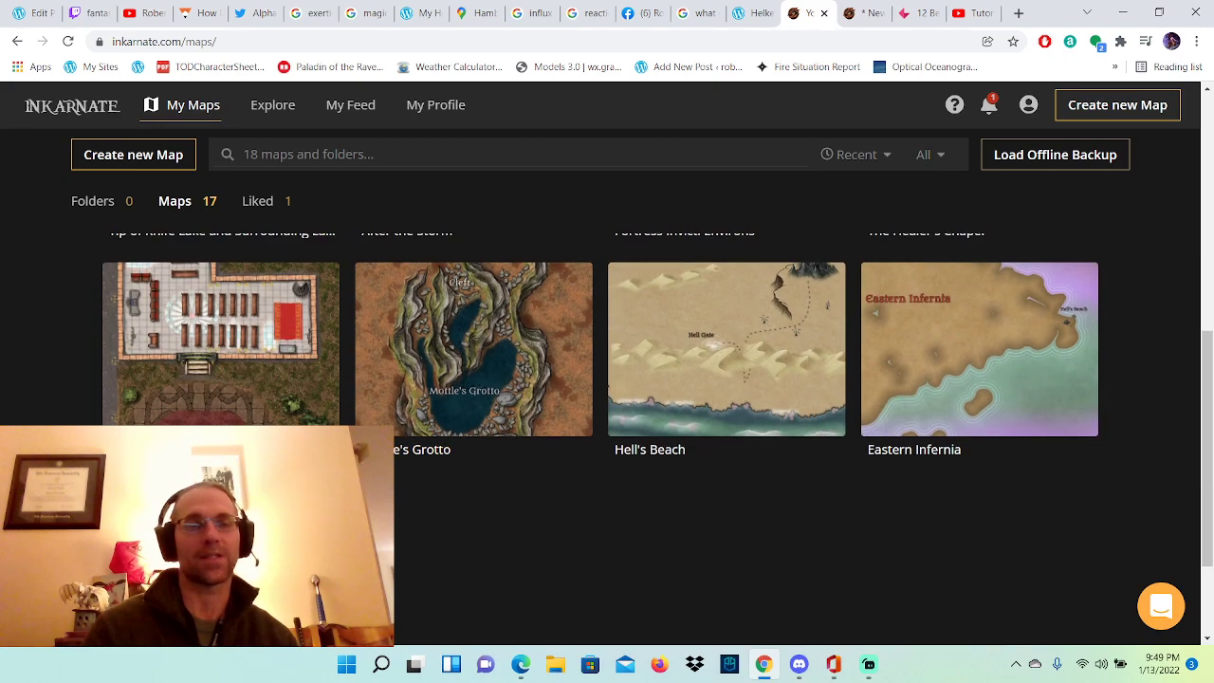
scroll(461, 480, "down", 1)
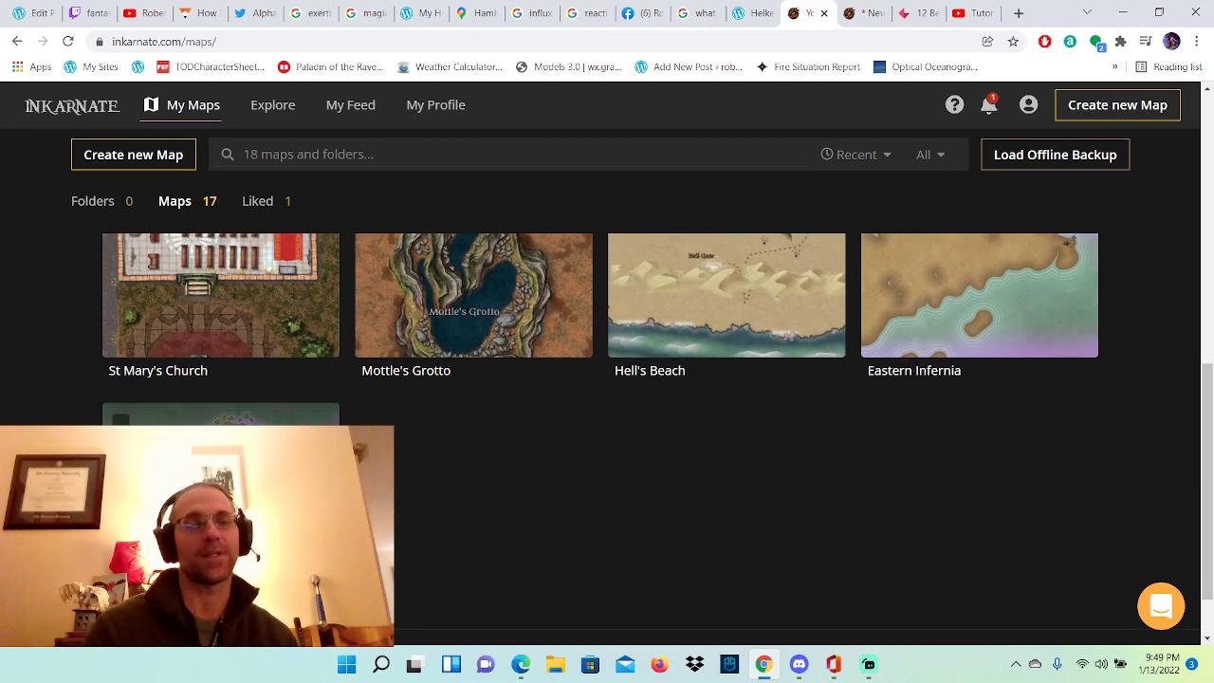
scroll(277, 406, "down", 1)
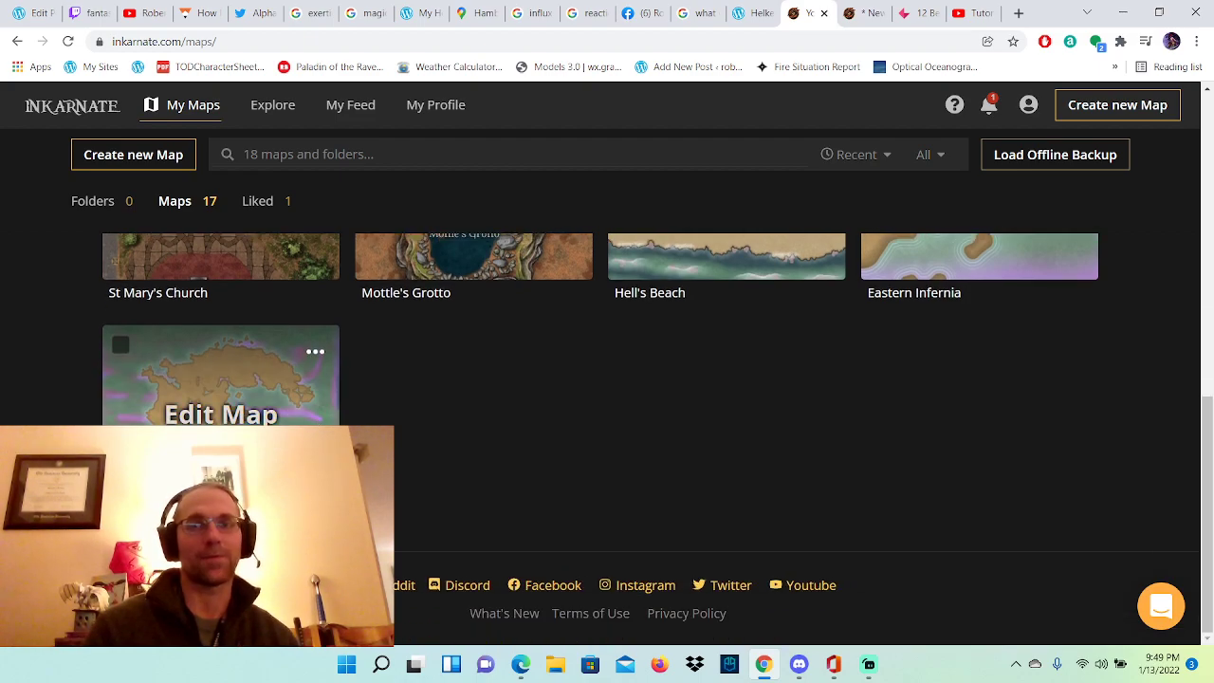
Step: Open the Hell with Major Regions map to examine its labelled regions, and return to the map library
scroll(721, 458, "up", 2)
scroll(721, 458, "up", 8)
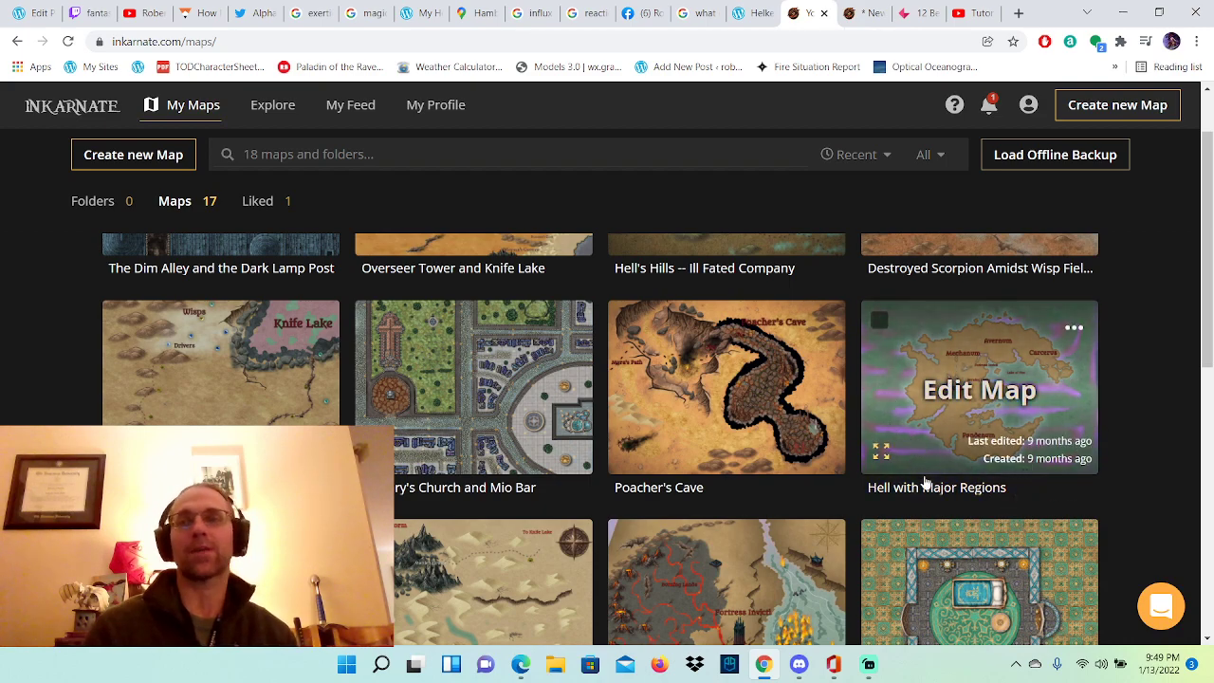
left_click(1007, 372)
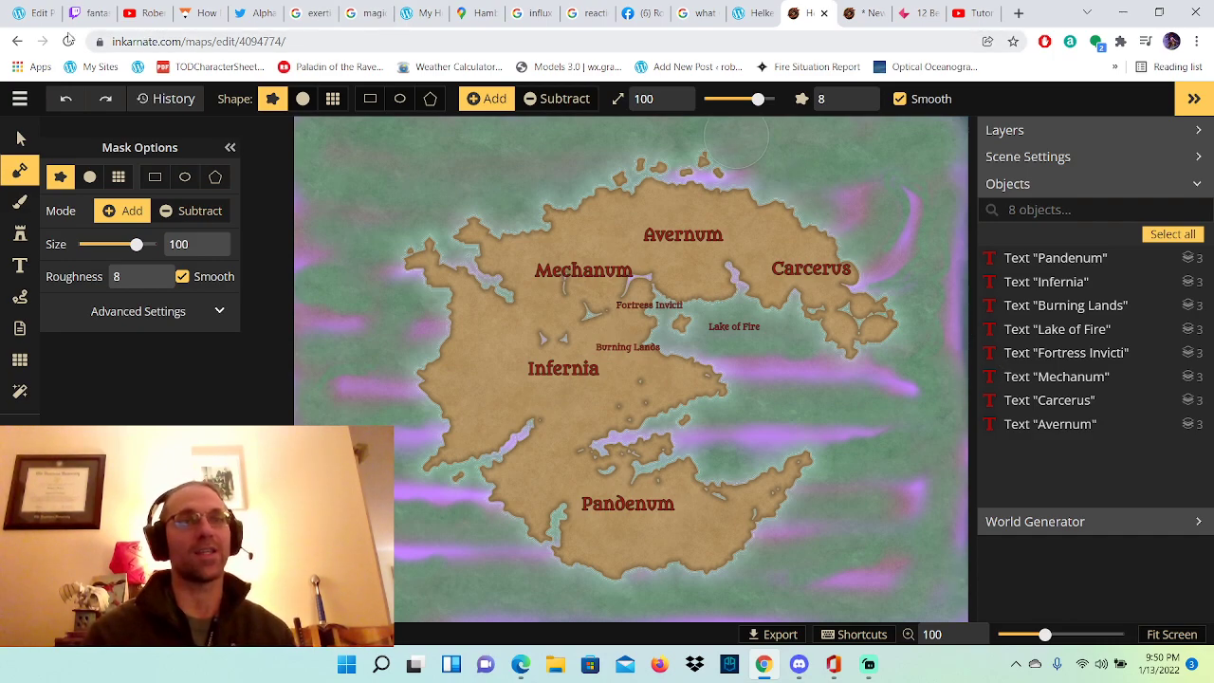
left_click(17, 41)
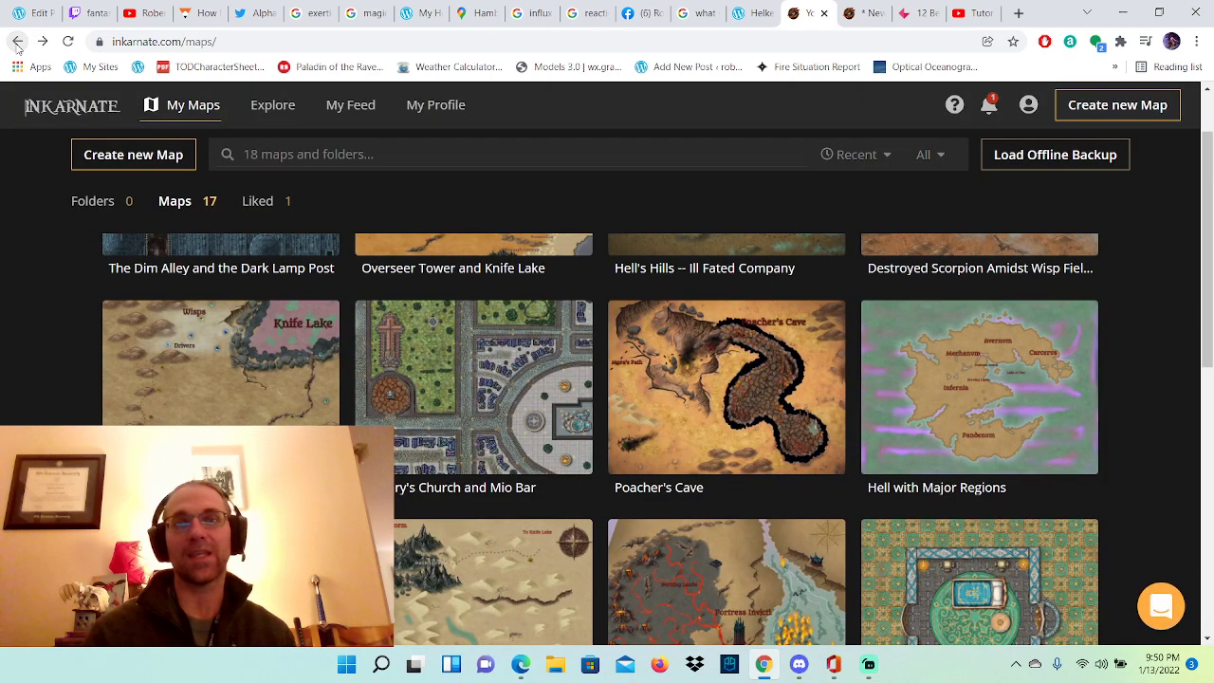
Step: Review the regional, city, church, cave and grotto maps in the library to compare the different map types
mouse_move(1041, 392)
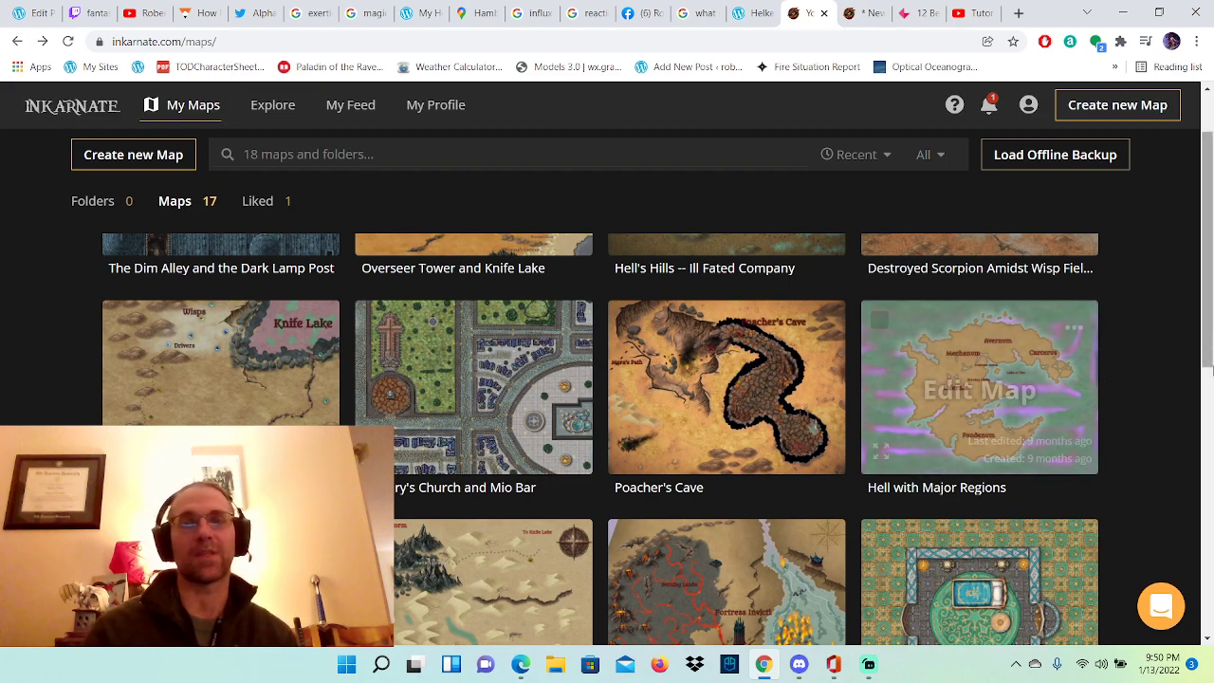
scroll(1146, 362, "down", 1)
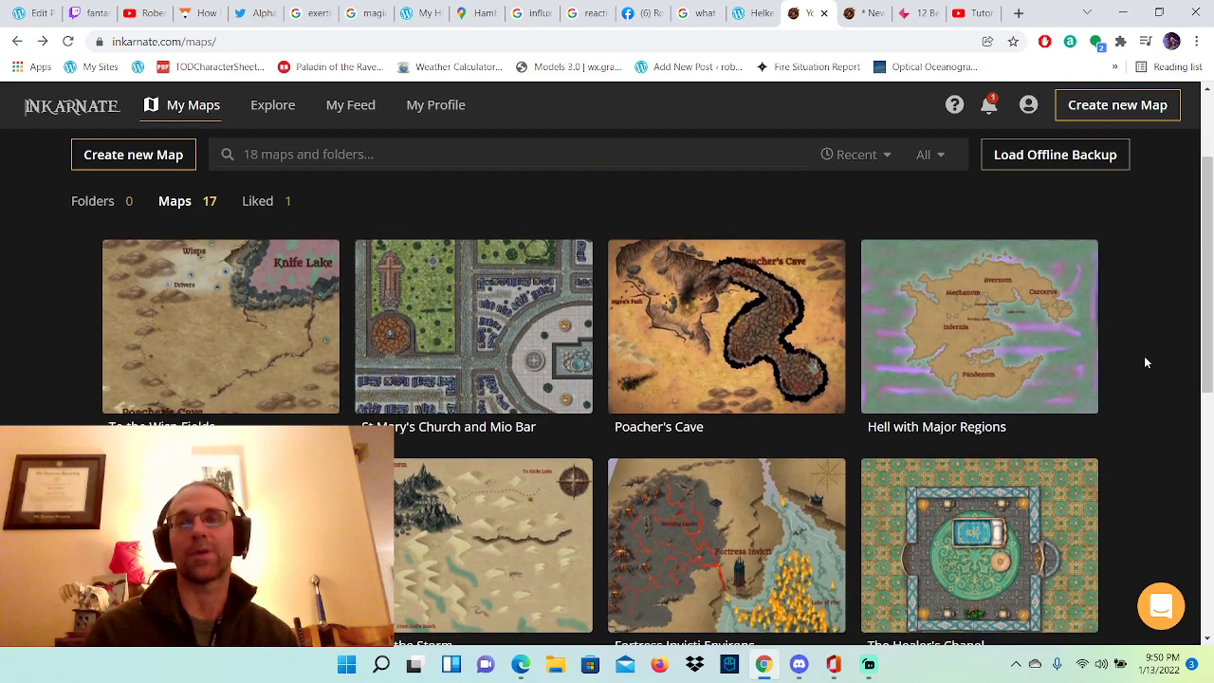
scroll(1145, 362, "up", 1)
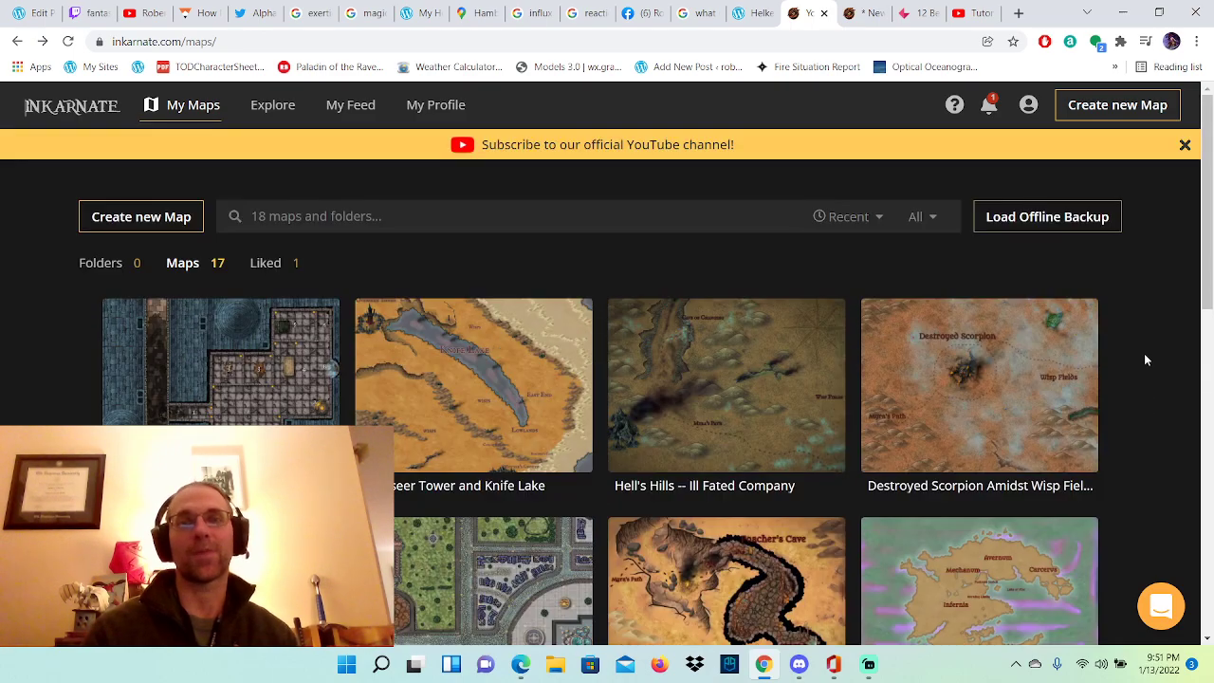
scroll(1144, 356, "down", 4)
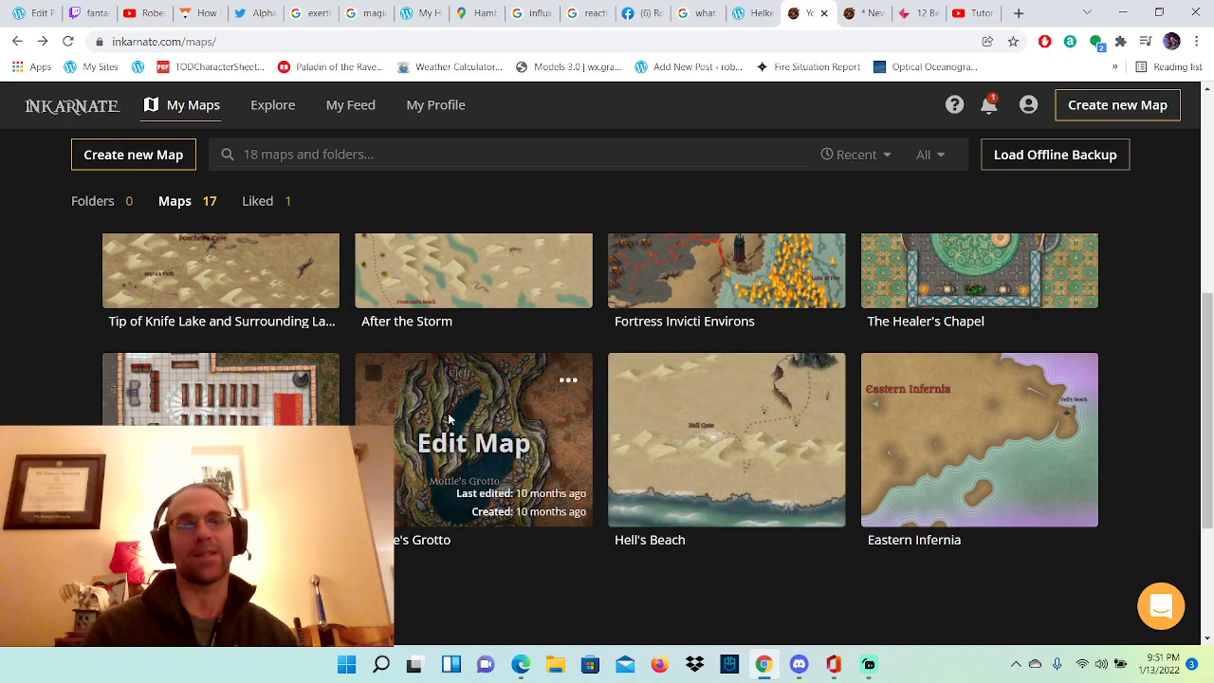
scroll(448, 414, "up", 2)
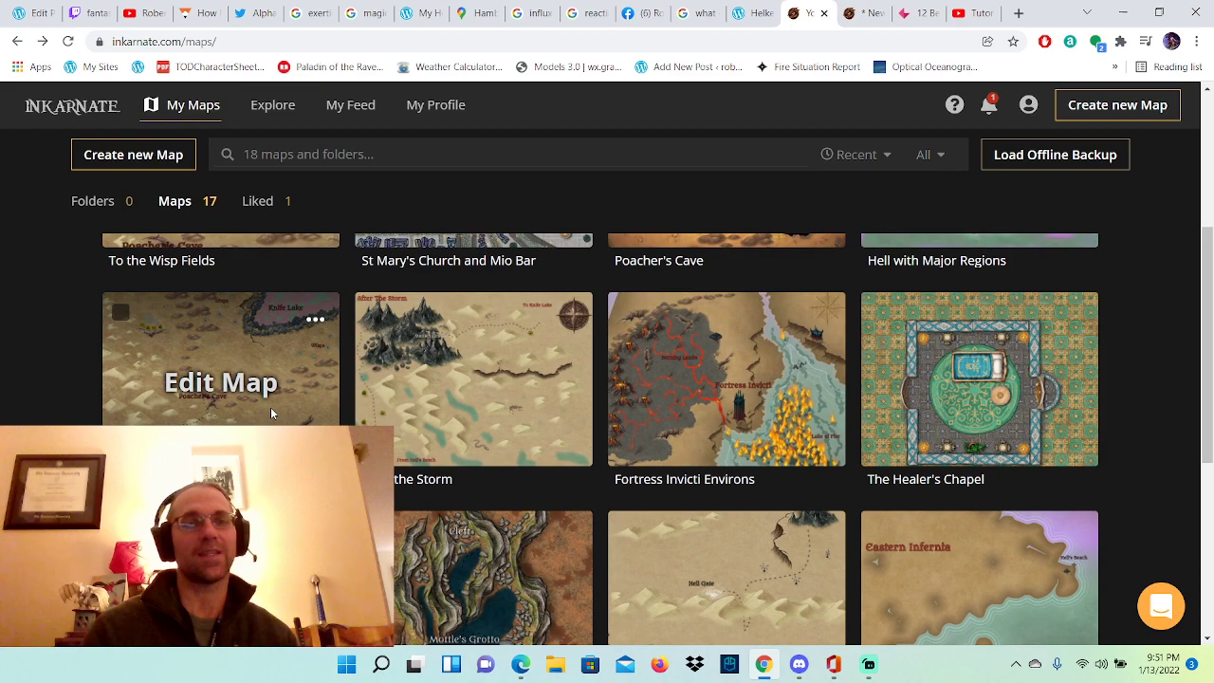
scroll(270, 410, "up", 2)
scroll(764, 394, "up", 2)
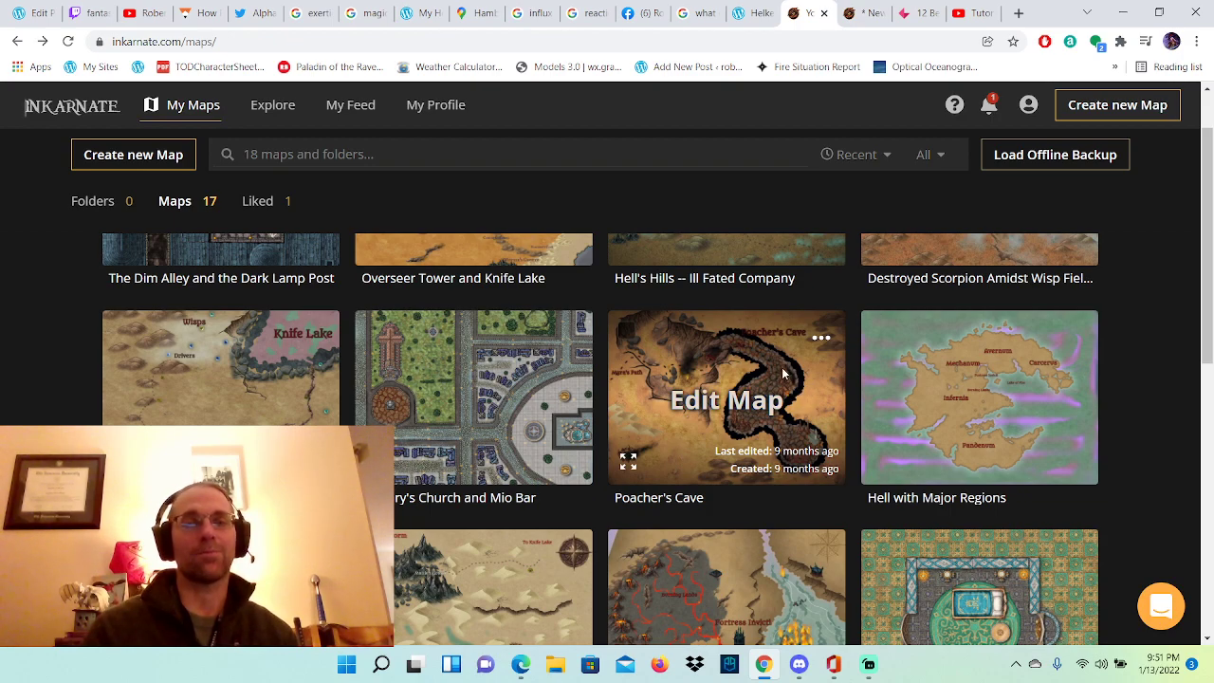
scroll(252, 399, "up", 2)
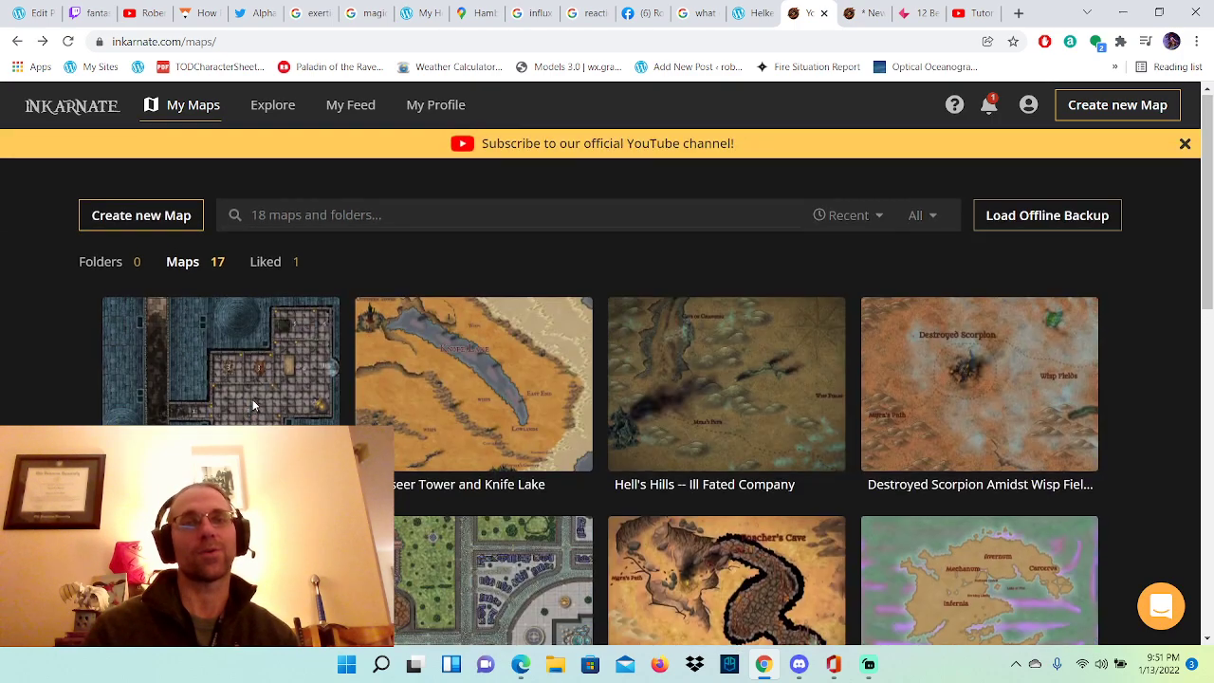
scroll(848, 402, "down", 6)
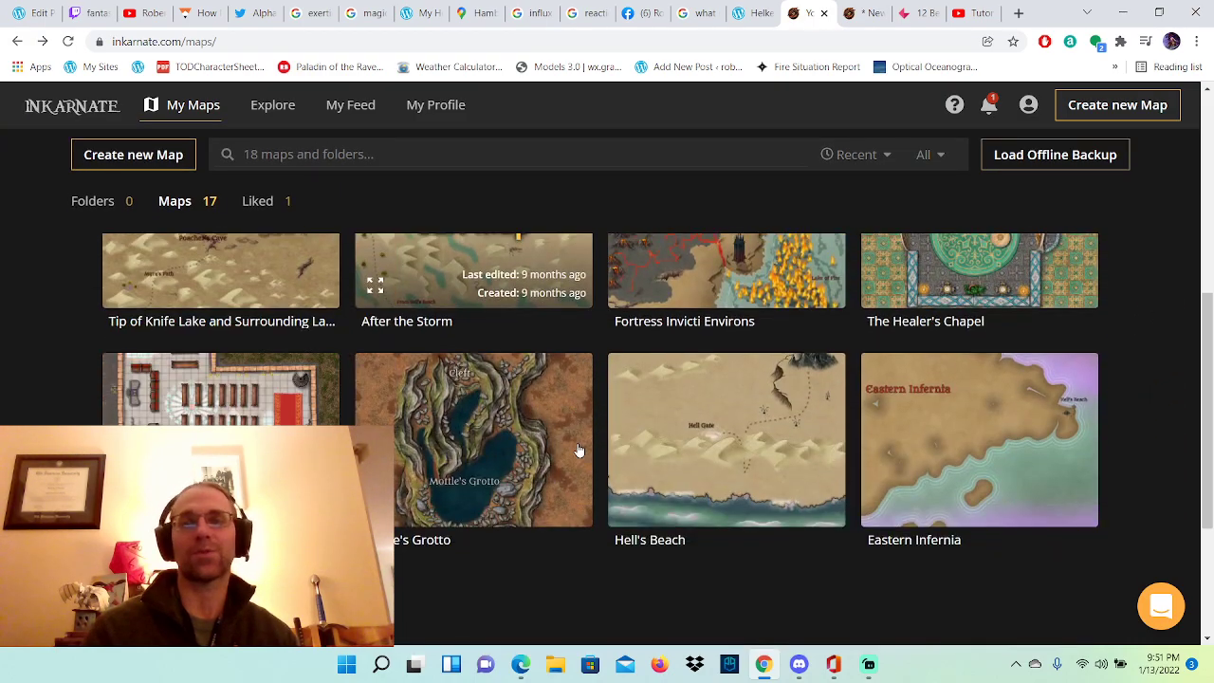
scroll(569, 486, "down", 1)
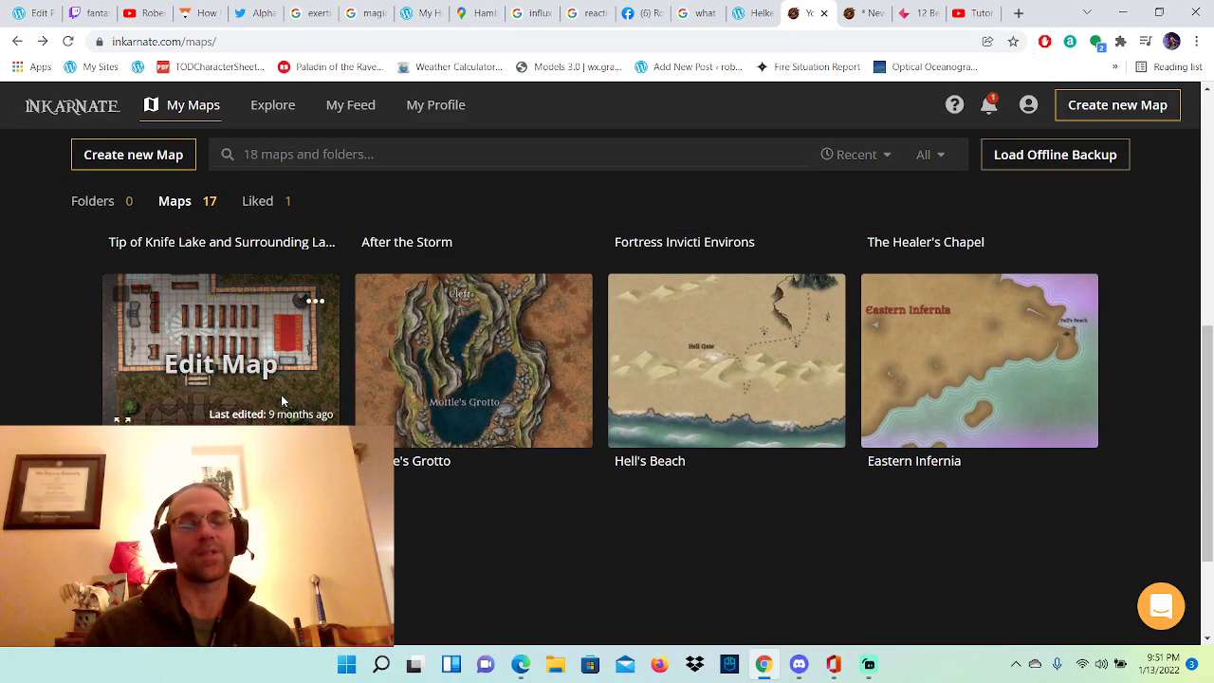
scroll(300, 406, "up", 1)
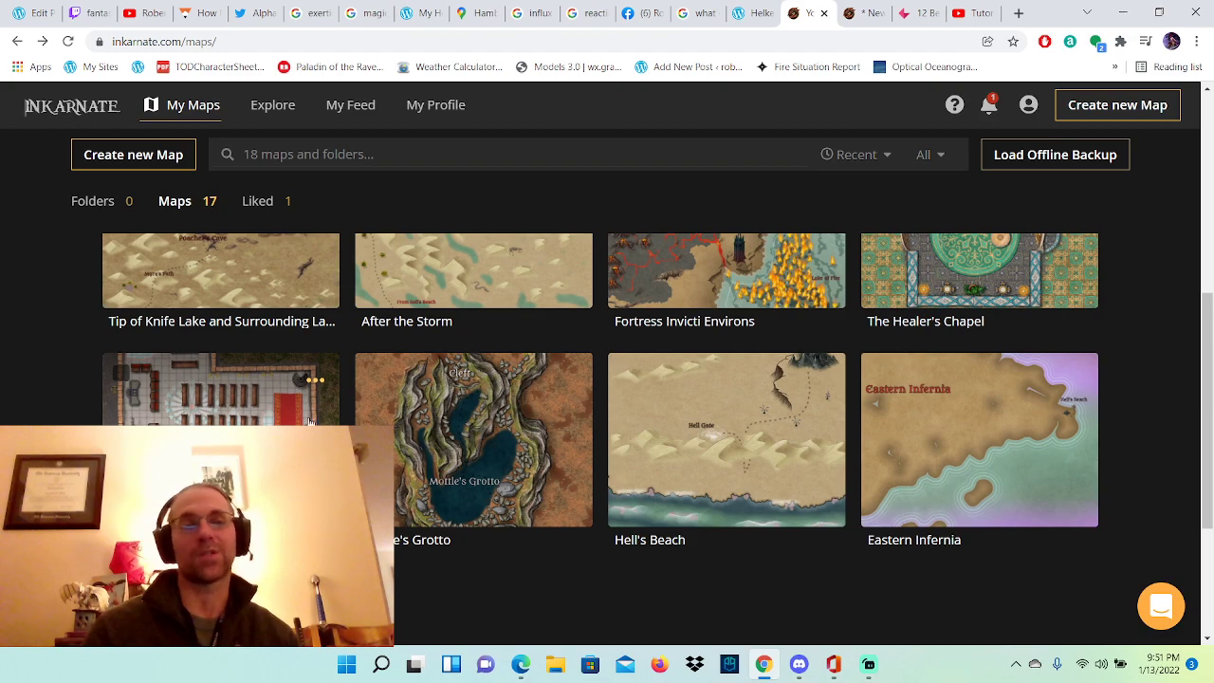
scroll(313, 417, "up", 2)
scroll(308, 423, "up", 1)
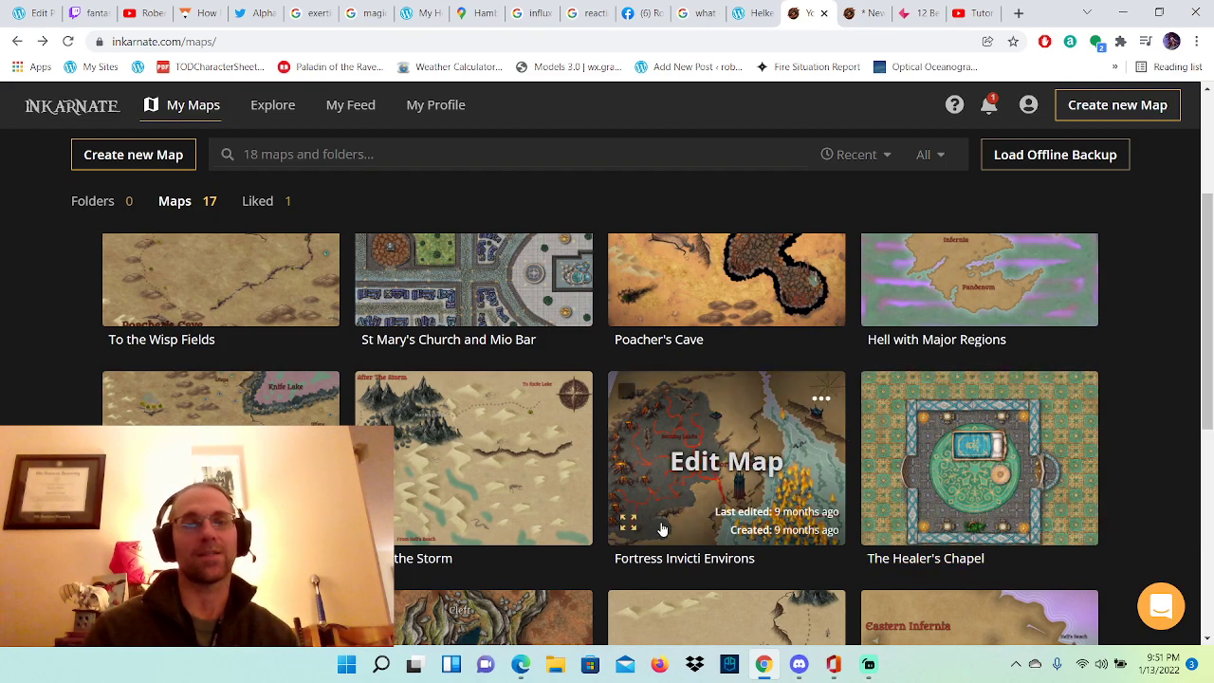
scroll(663, 529, "up", 2)
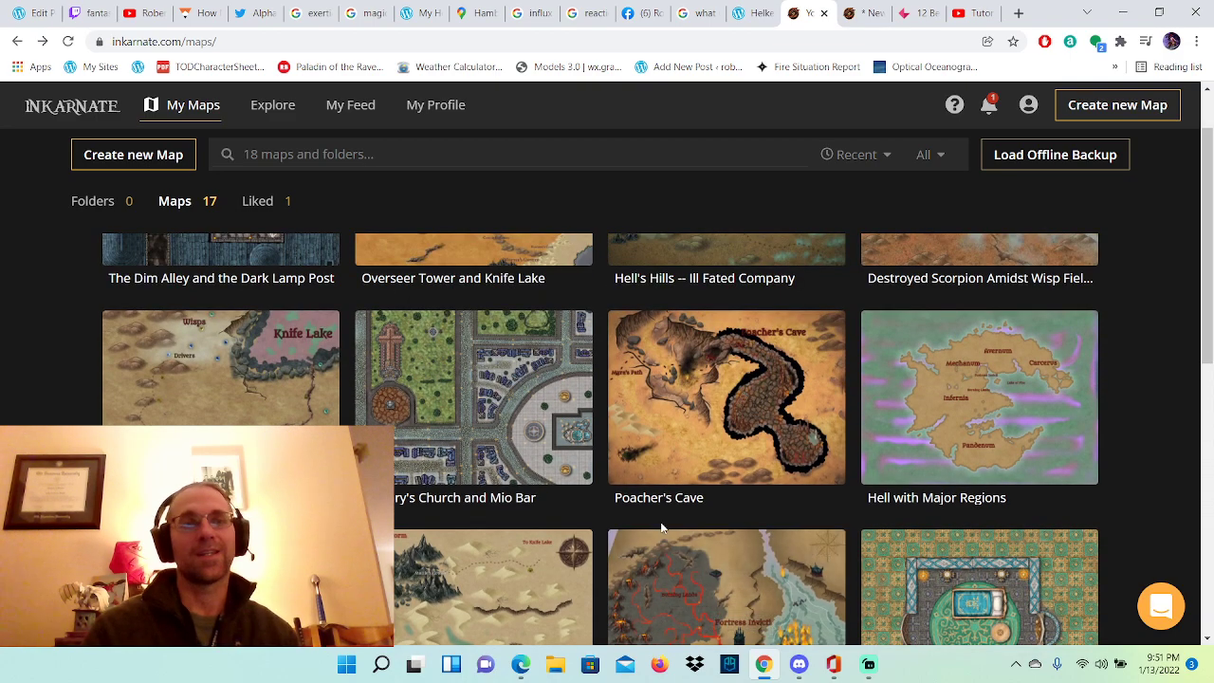
scroll(730, 364, "up", 1)
scroll(731, 368, "down", 1)
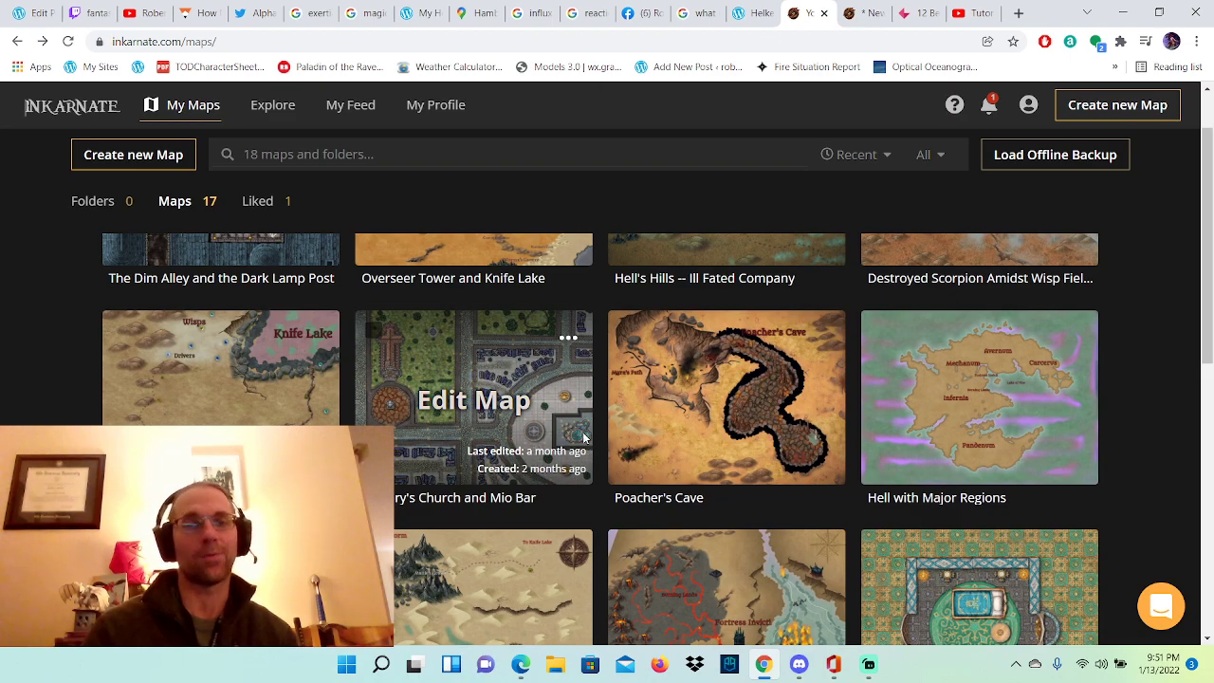
Step: Open the map The Dim Alley and the Dark Lamp Post to examine its numbered rooms, and return to the library
scroll(491, 451, "up", 3)
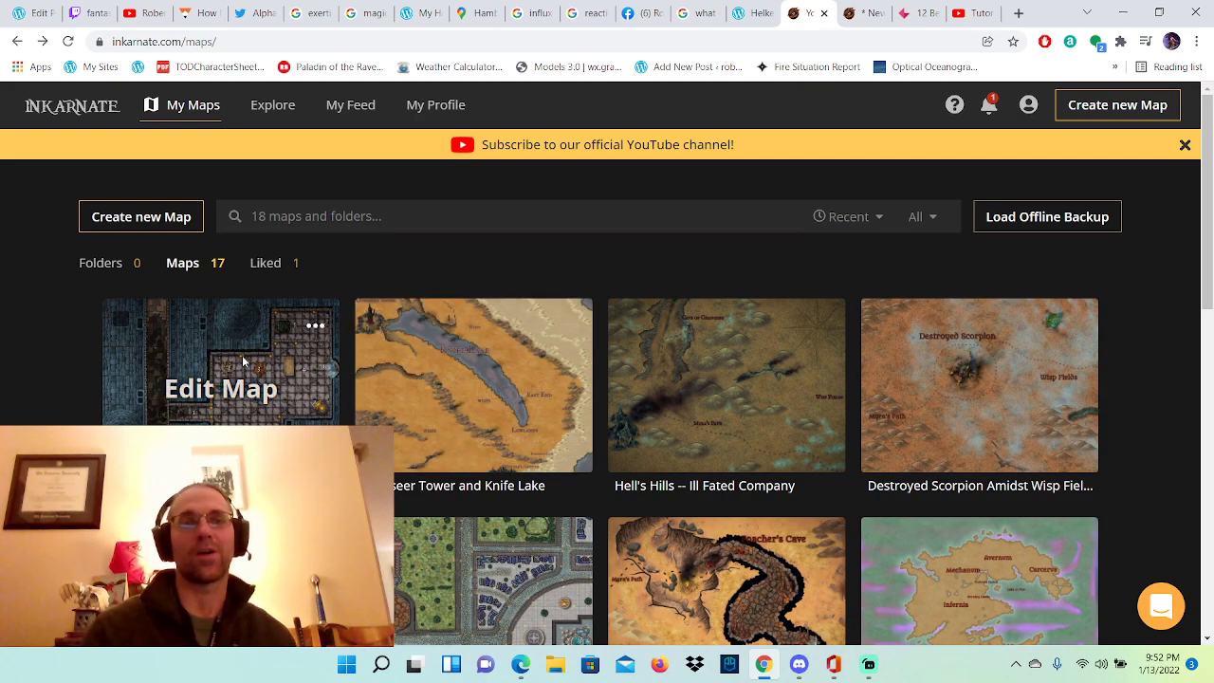
left_click(202, 389)
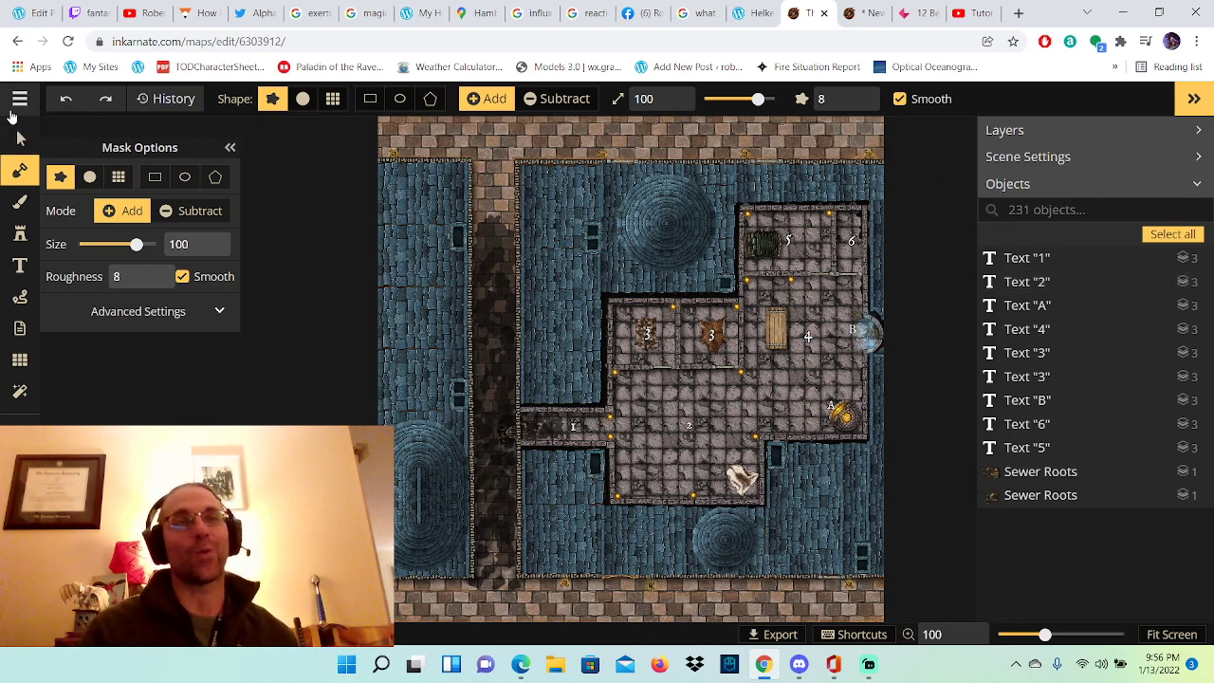
left_click(17, 42)
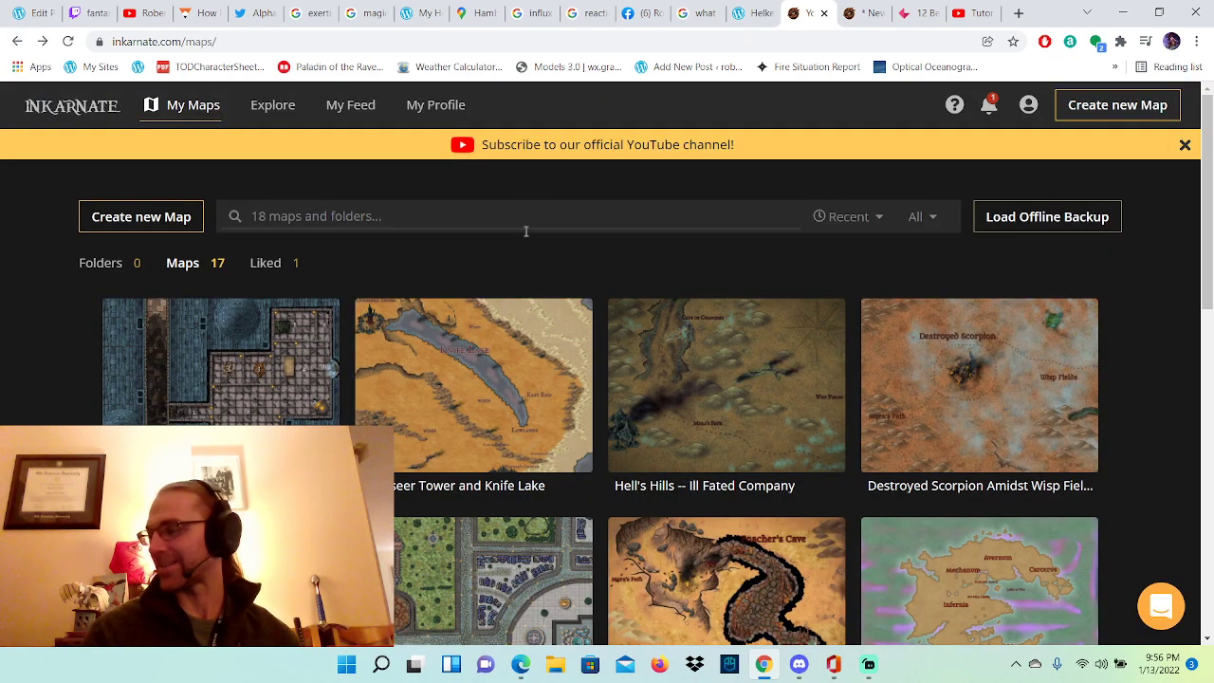
Step: Switch to the unsaved new map and paint the rest of the sandy riverbed with the blue water texture at brush size 41
left_click(864, 16)
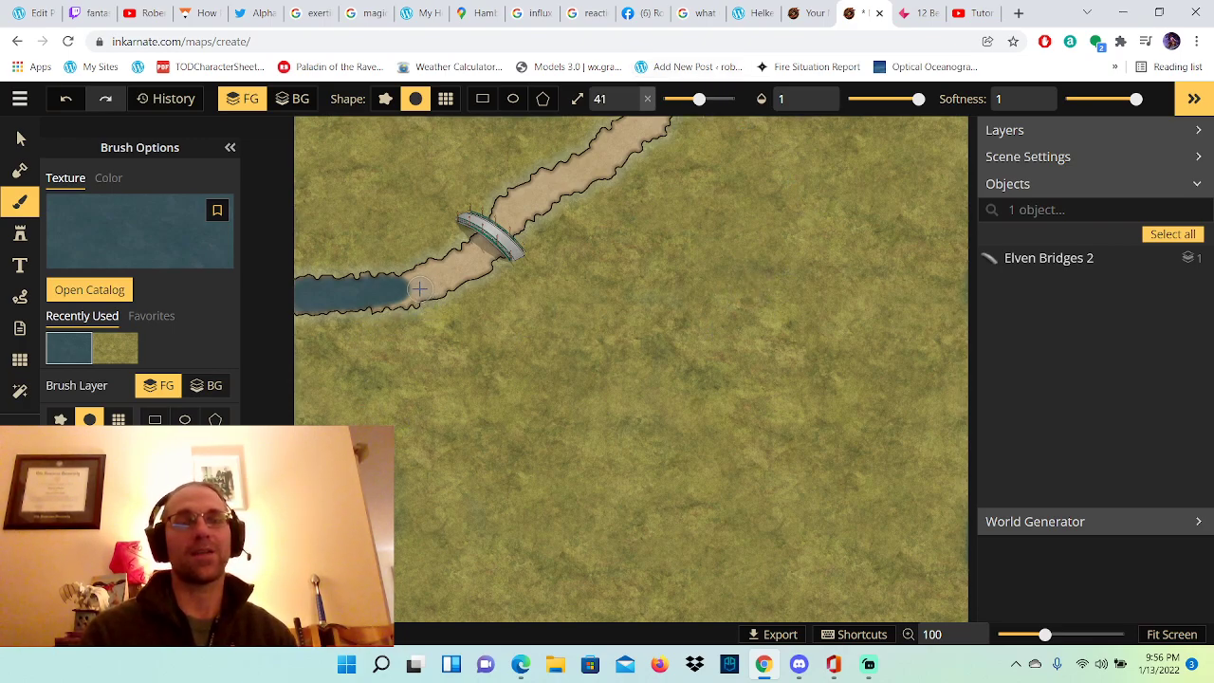
mouse_move(408, 290)
left_mouse_down()
mouse_move(446, 270)
mouse_move(369, 277)
mouse_move(369, 293)
mouse_move(409, 300)
mouse_move(432, 266)
mouse_move(488, 247)
mouse_move(439, 286)
mouse_move(484, 269)
mouse_move(432, 293)
left_mouse_up()
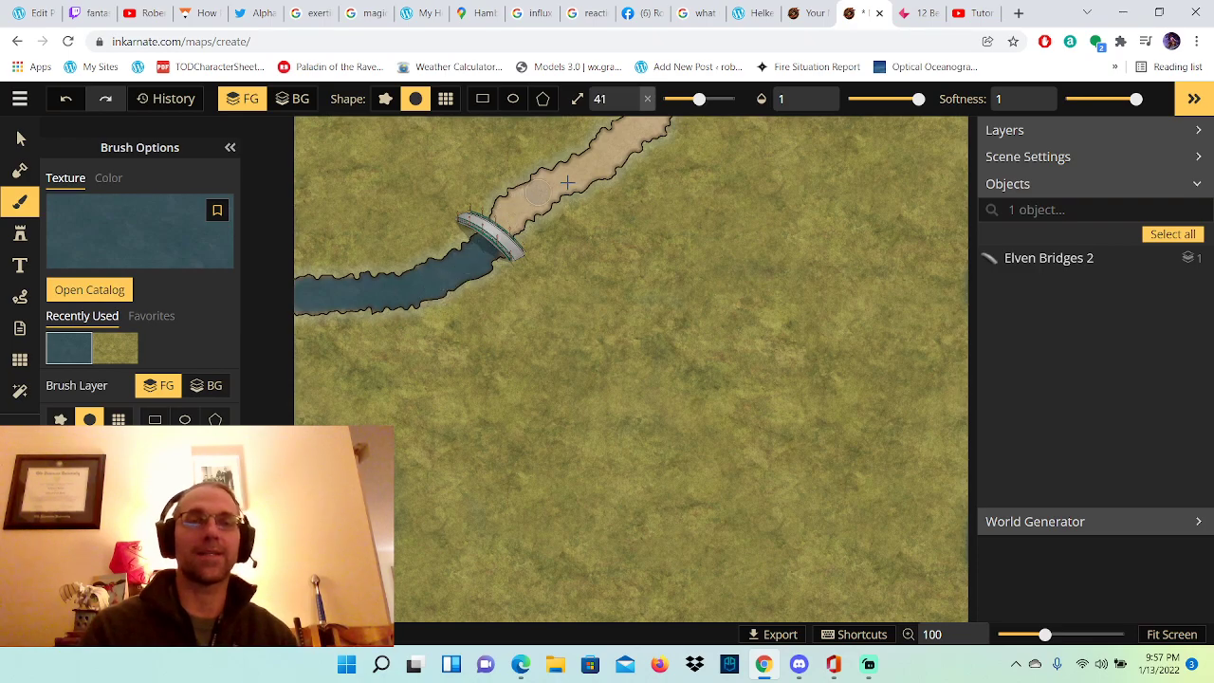
mouse_move(567, 171)
left_mouse_down()
mouse_move(498, 220)
mouse_move(564, 177)
mouse_move(584, 178)
mouse_move(513, 226)
left_mouse_up()
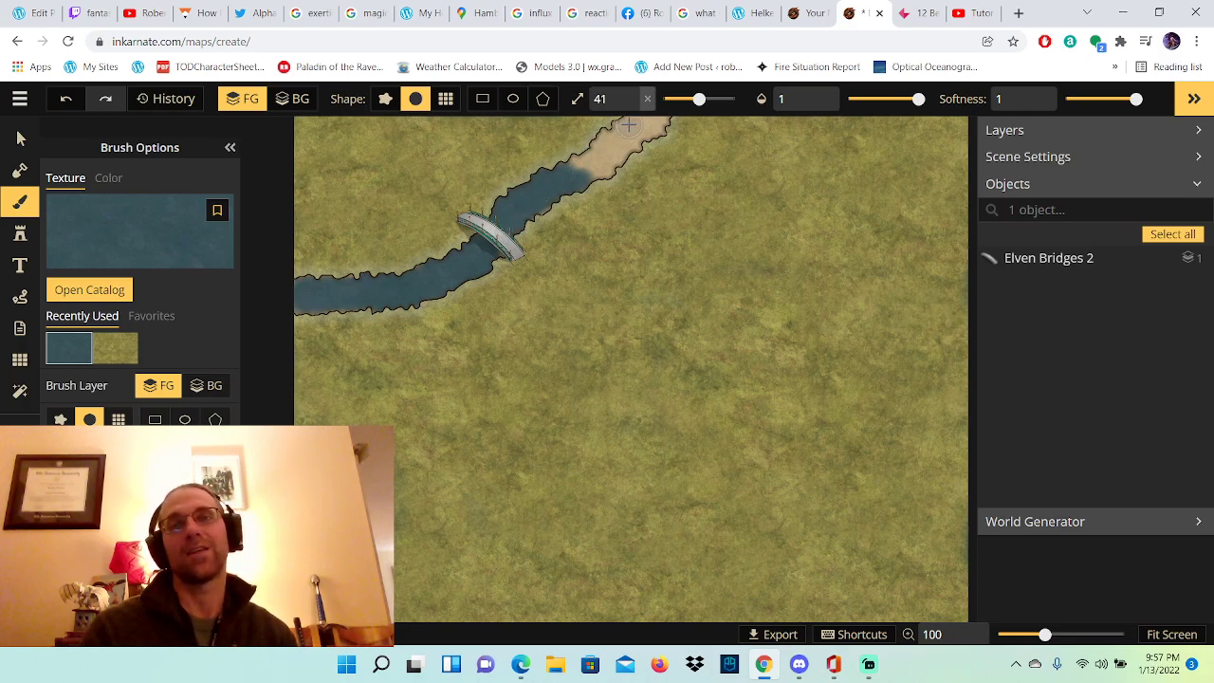
left_click_drag(632, 120, 571, 163)
mouse_move(653, 120)
left_mouse_down()
mouse_move(589, 173)
mouse_move(612, 169)
left_mouse_up()
mouse_move(664, 116)
left_mouse_down()
mouse_move(605, 175)
mouse_move(577, 174)
left_mouse_up()
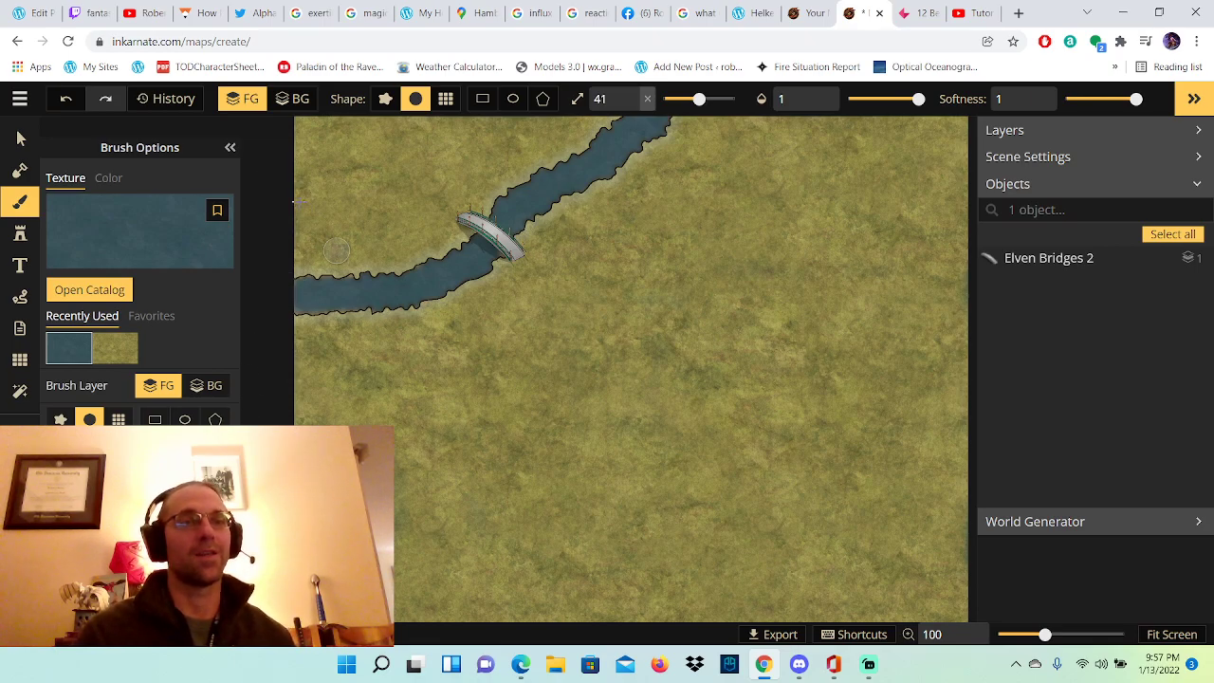
Step: Place another Elven Bridges 2 stamp at size 87 on the grass just below the river bridge
left_click(21, 236)
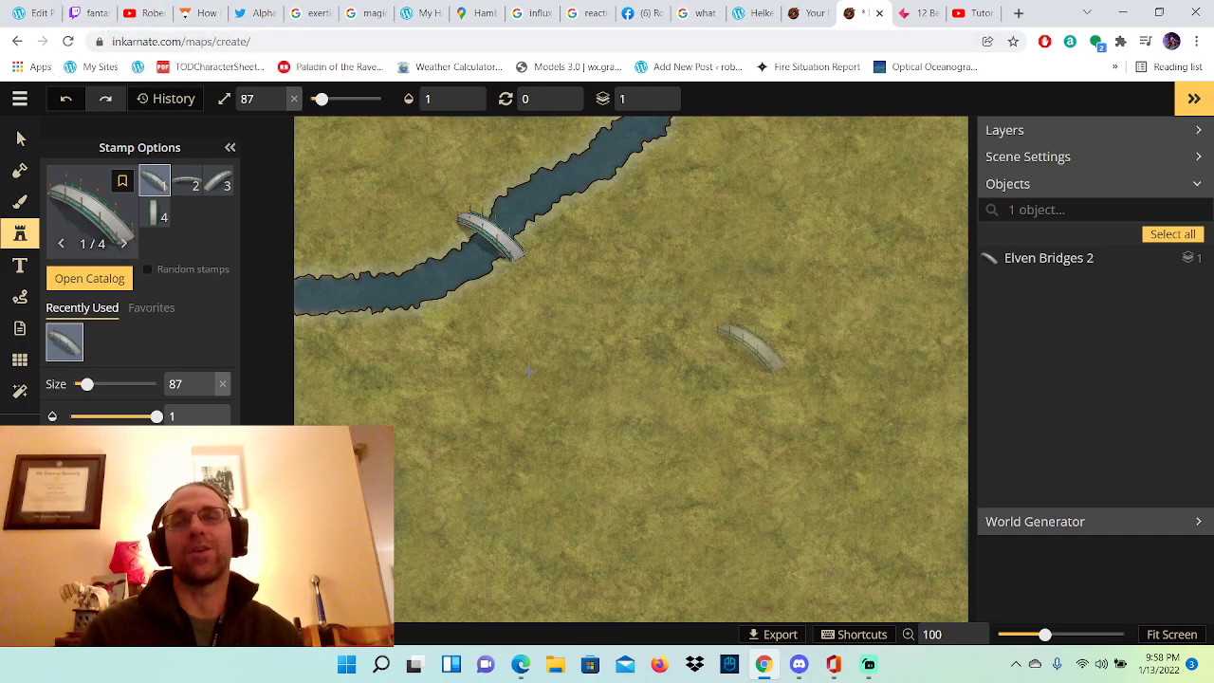
left_click(512, 334)
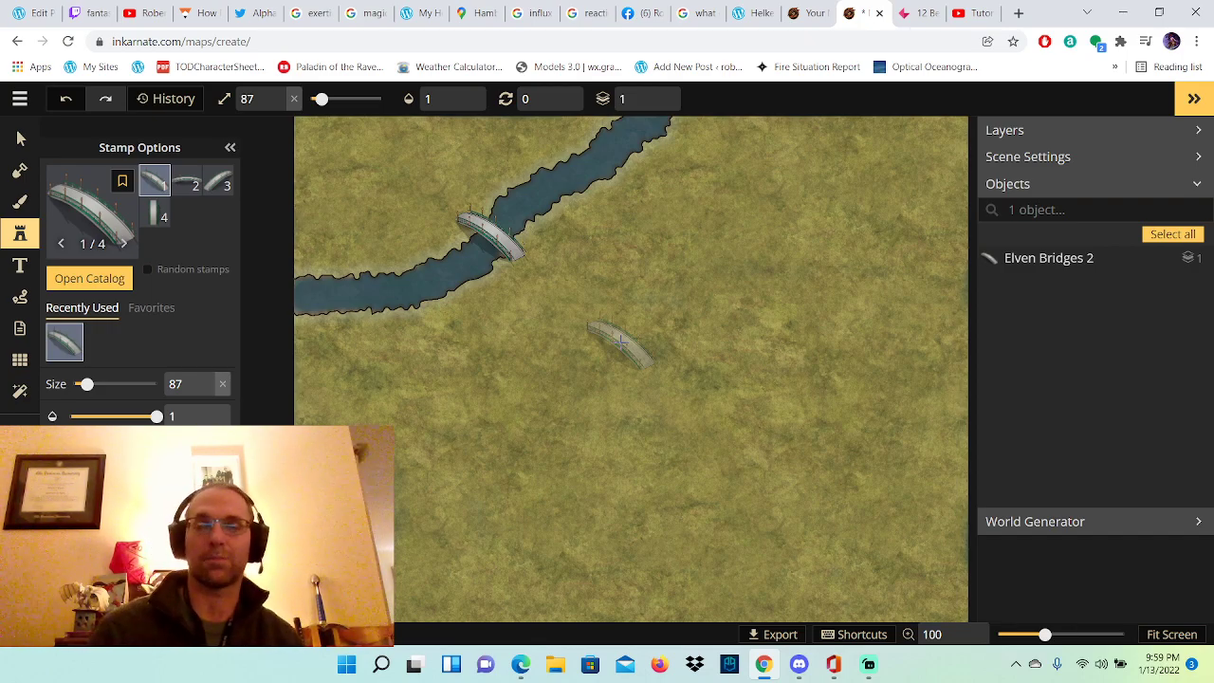
left_click(510, 323)
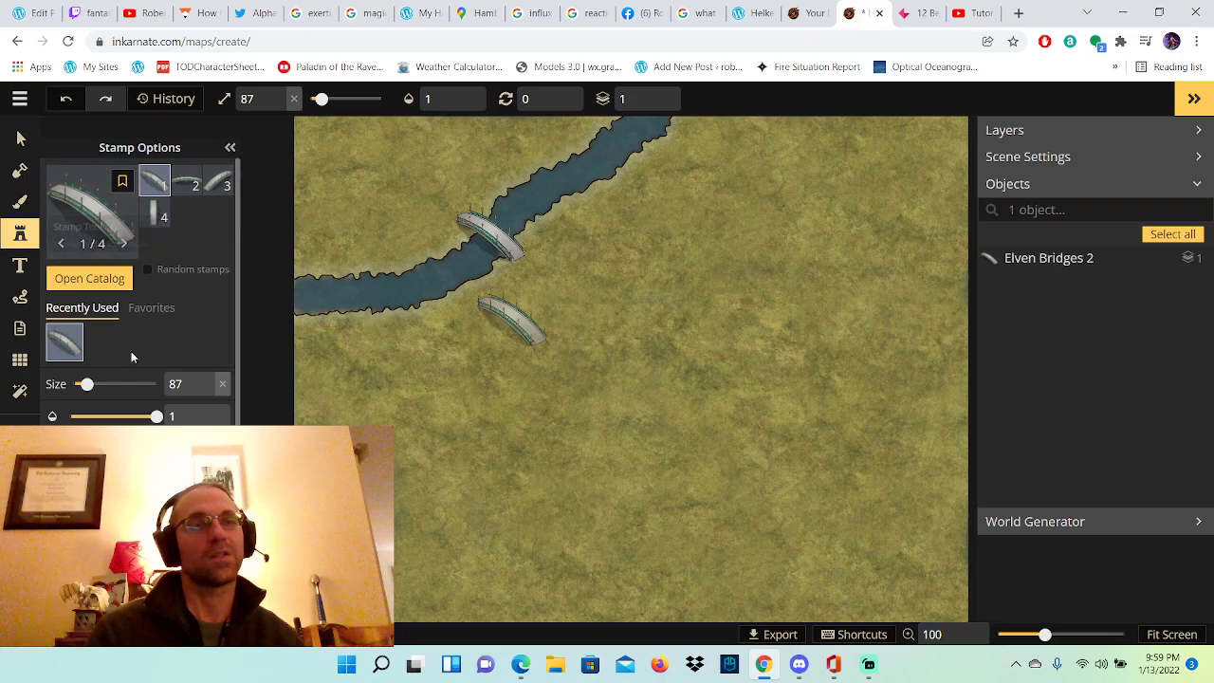
Step: Choose the Deciduous Trees stamp set from the Fantasy Regional HD trees in the stamp catalog
left_click(99, 277)
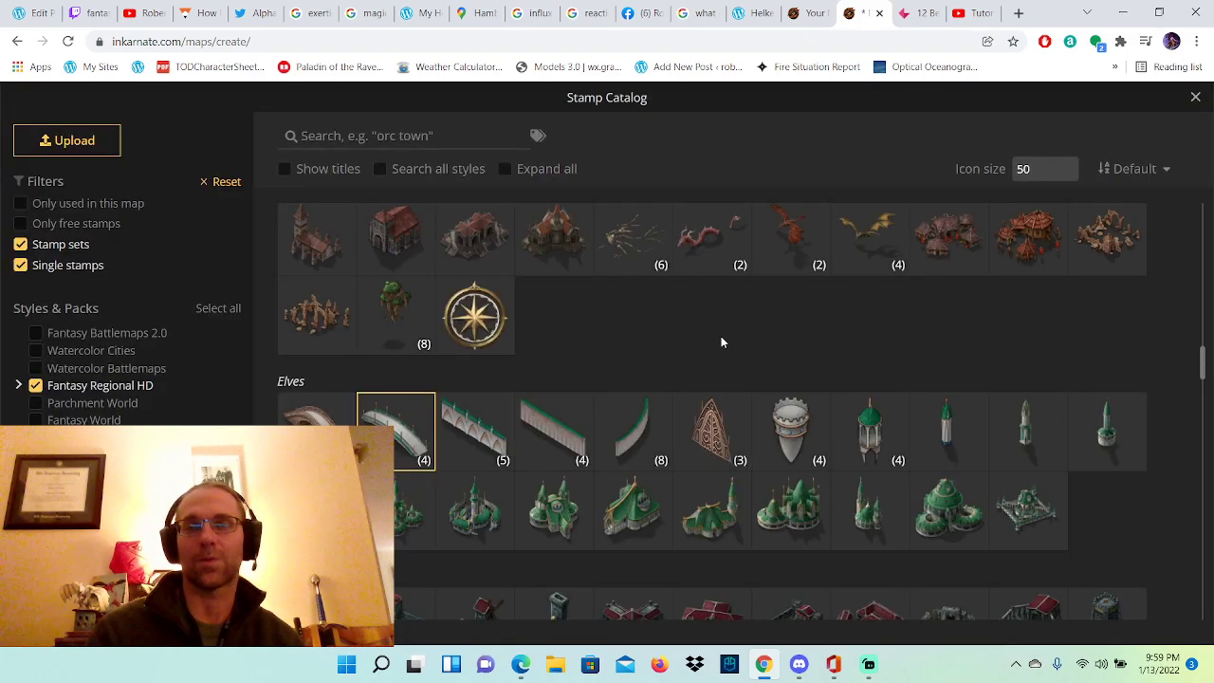
scroll(721, 343, "up", 5)
scroll(721, 343, "up", 5)
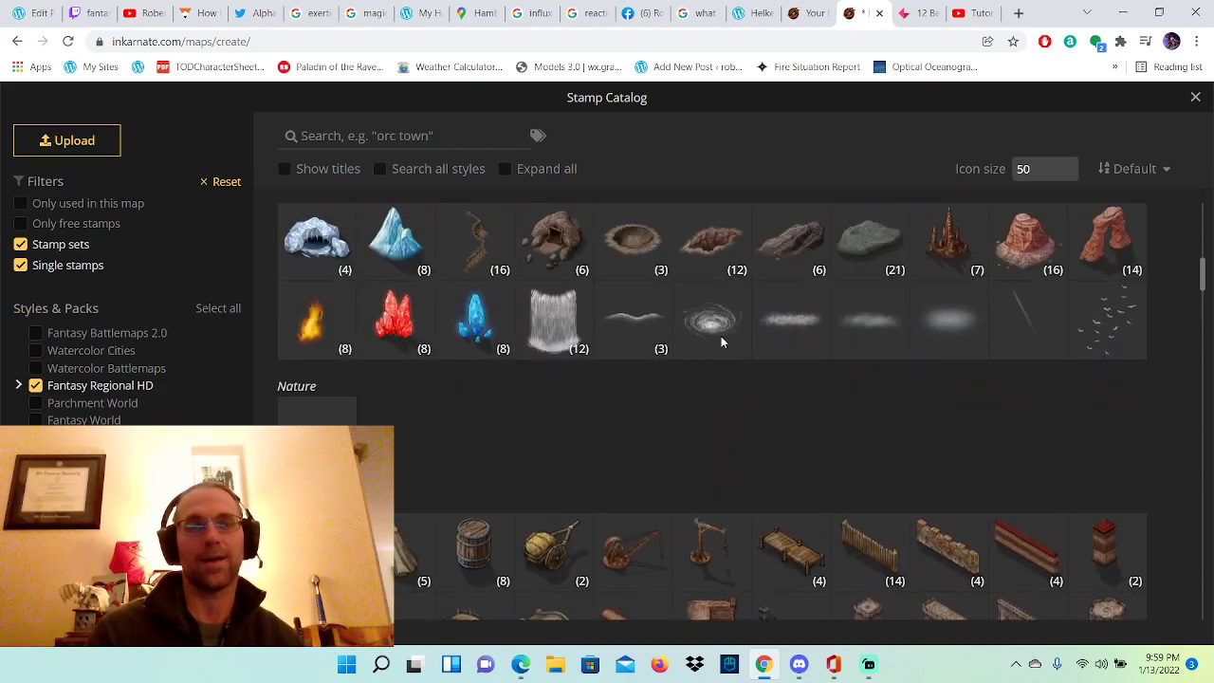
scroll(721, 336, "up", 4)
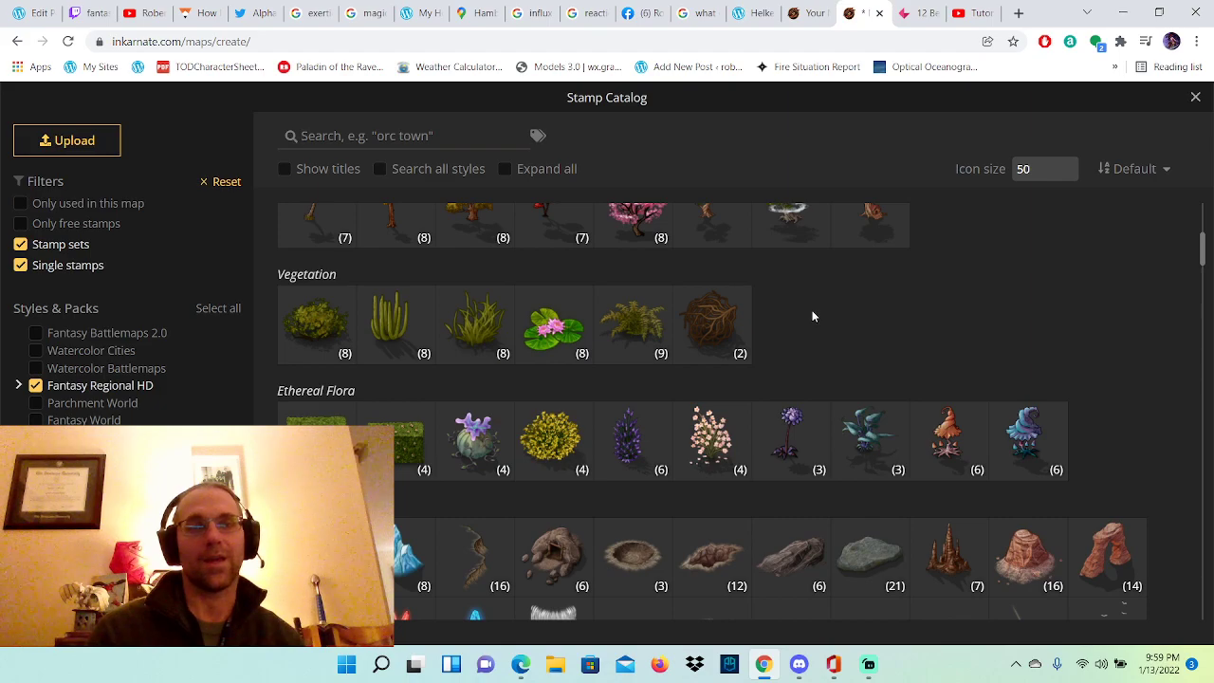
scroll(812, 310, "up", 2)
scroll(885, 410, "up", 1)
scroll(853, 399, "up", 1)
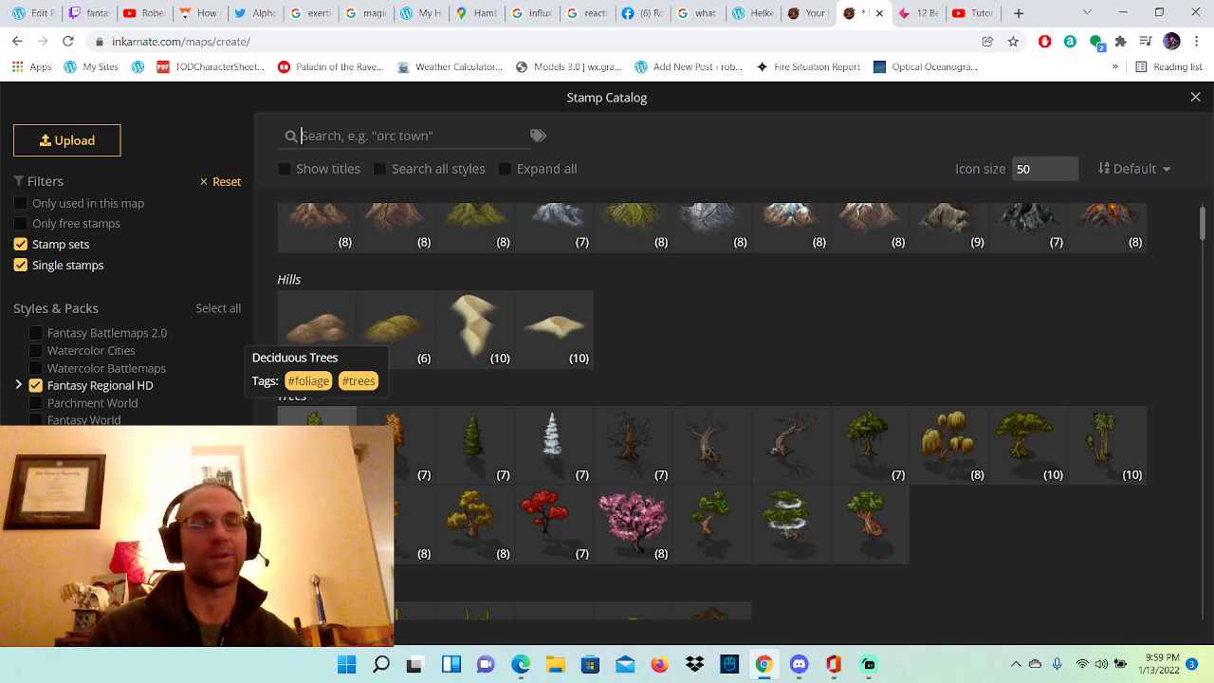
left_click(299, 419)
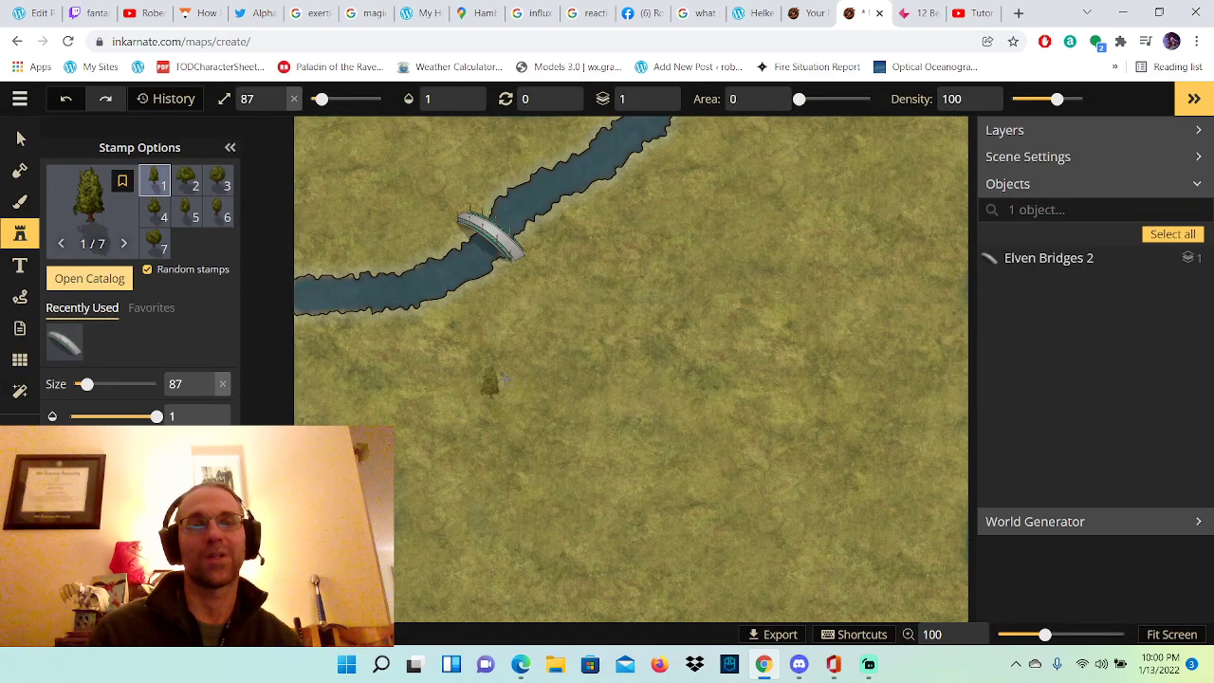
Step: Stamp a row of random deciduous trees at size 87 along the river's south bank, from the bridge to the map's west edge
left_click(503, 276)
left_click(504, 276)
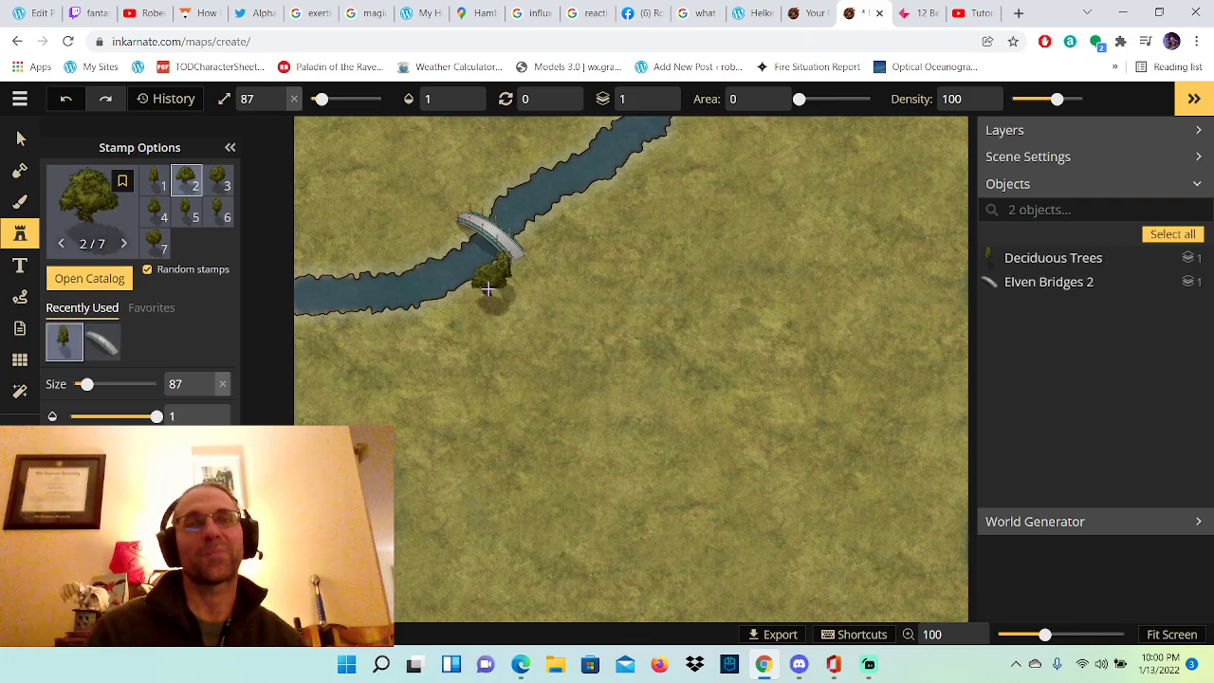
left_click(477, 300)
left_click(453, 308)
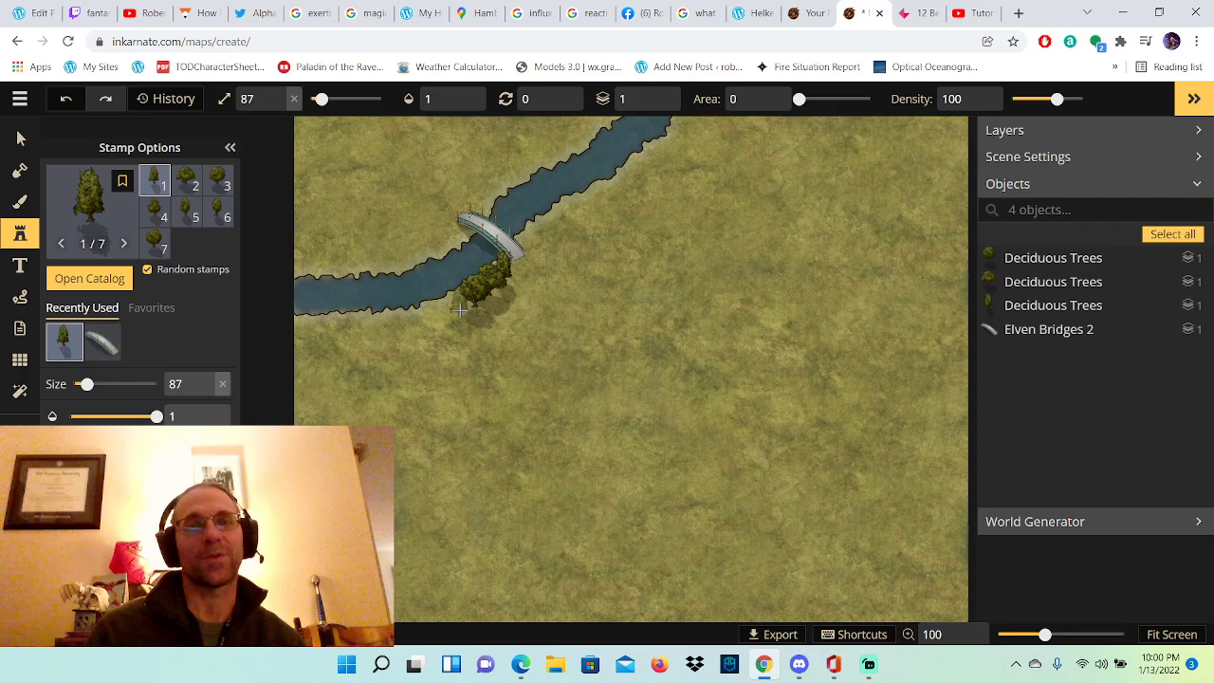
left_click(447, 310)
left_click(437, 314)
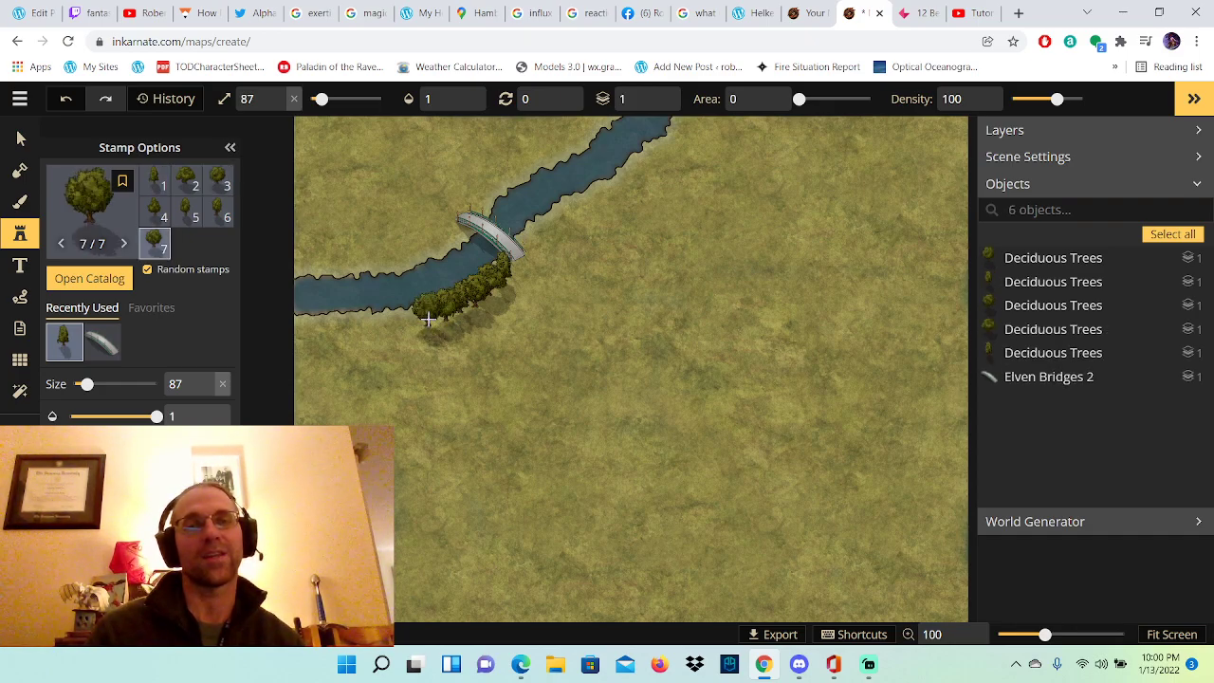
left_click(417, 320)
left_click(411, 326)
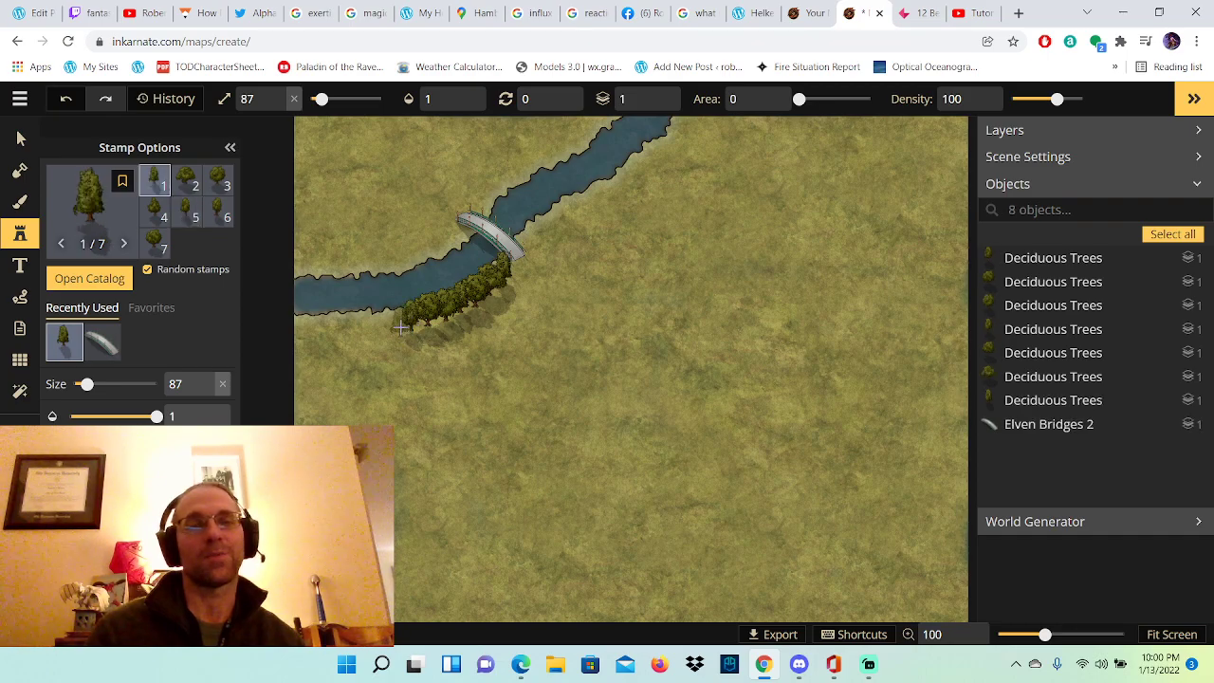
left_click(393, 326)
left_click(383, 326)
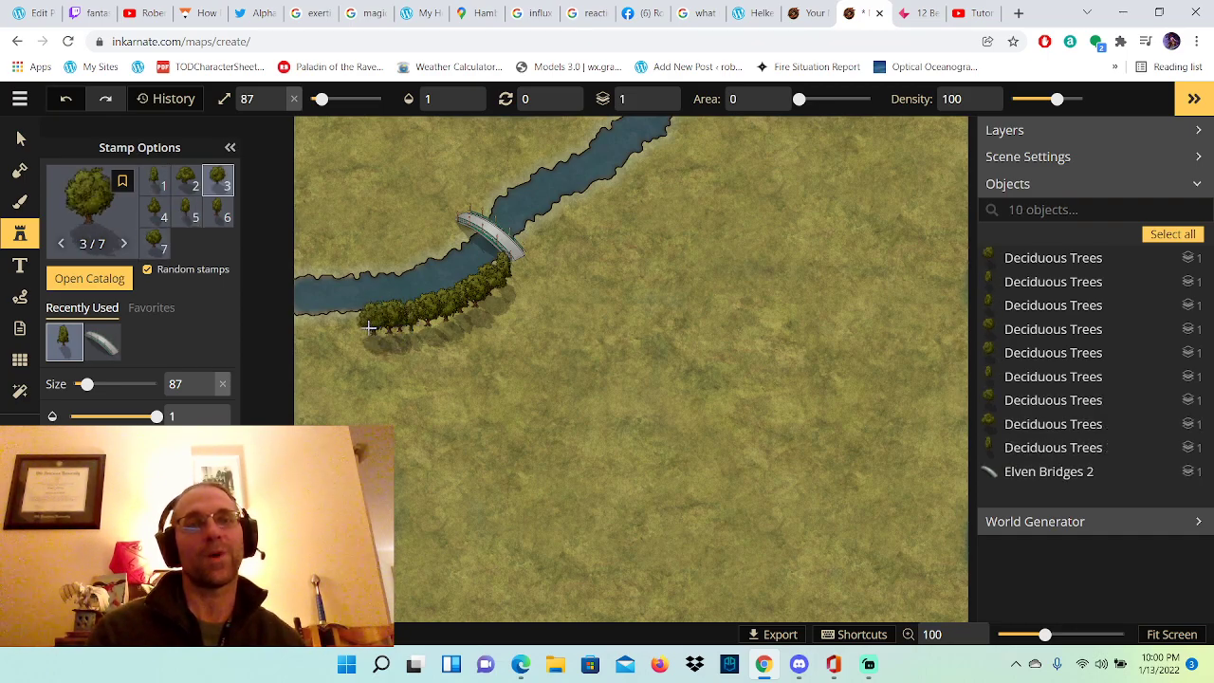
left_click(366, 327)
left_click(359, 328)
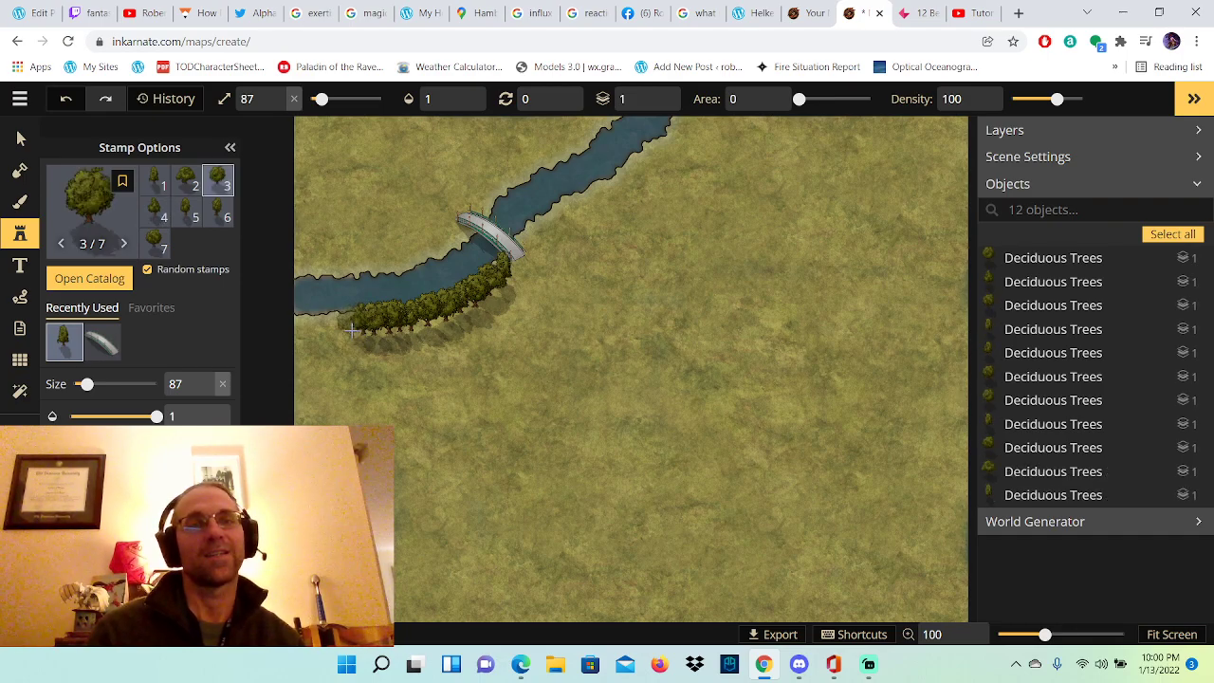
left_click(339, 333)
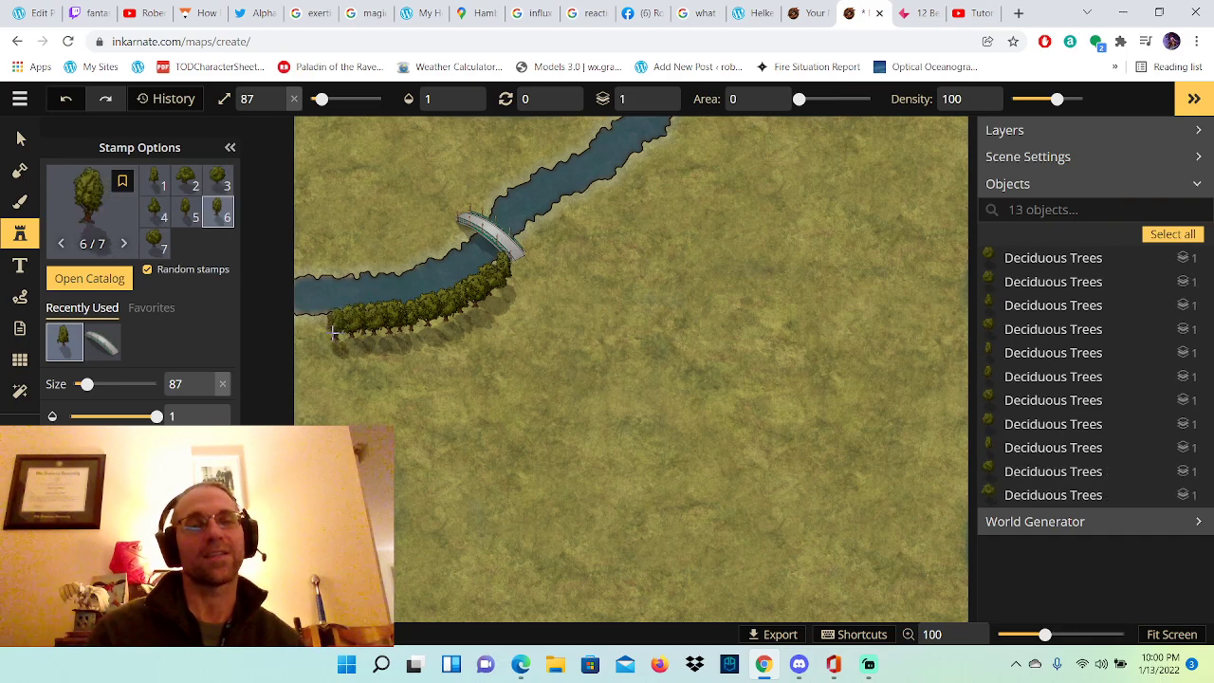
left_click(325, 331)
left_click(321, 335)
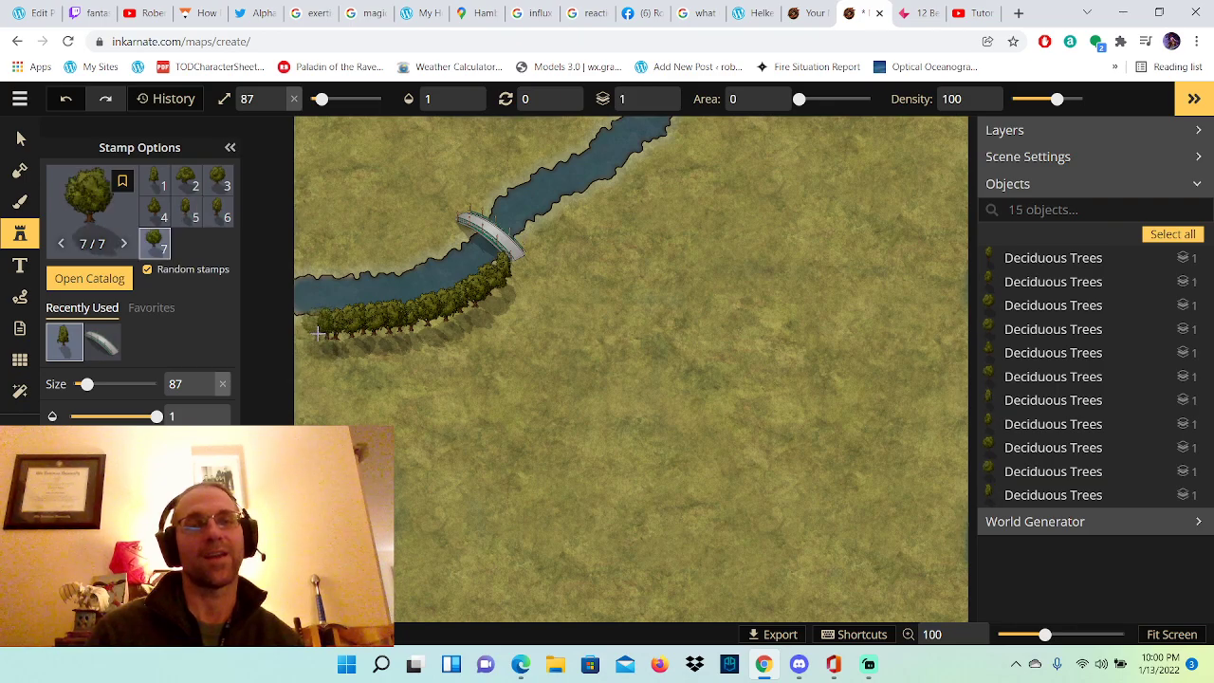
left_click(313, 341)
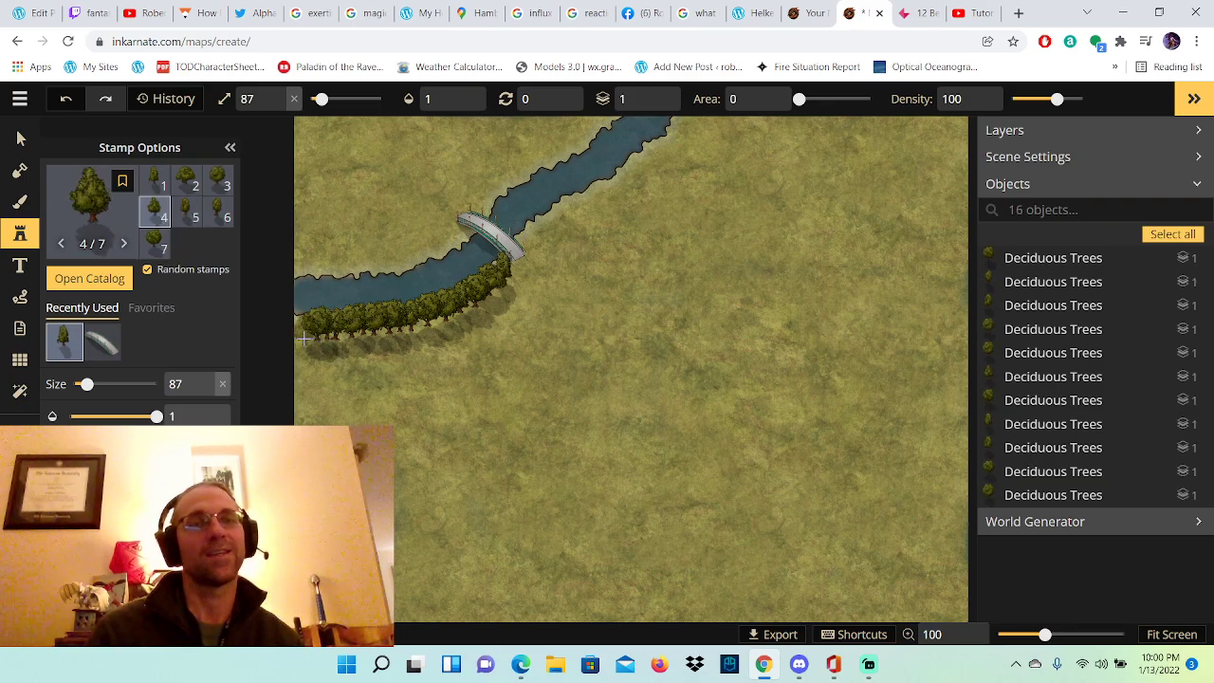
Step: Add a second, overlapping row of deciduous trees just south of the first, from the west edge back to the bridge
left_click(307, 348)
left_click(312, 351)
left_click(330, 351)
left_click(348, 349)
left_click(361, 347)
left_click(368, 344)
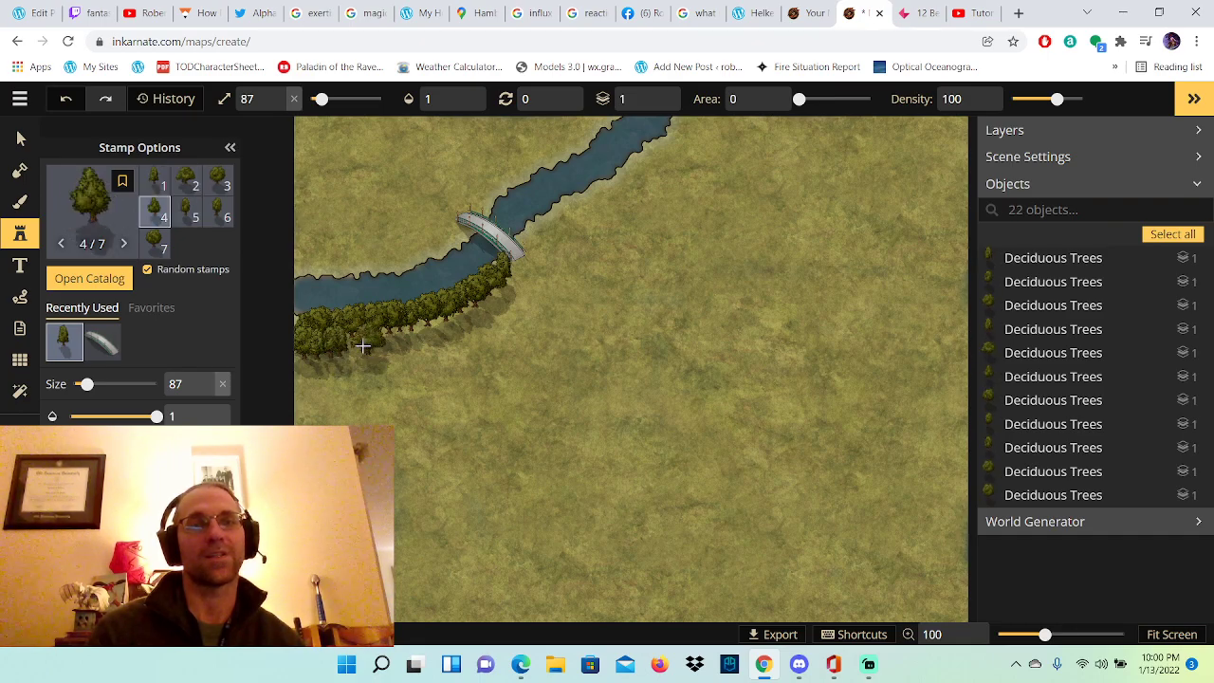
left_click(391, 338)
left_click(398, 338)
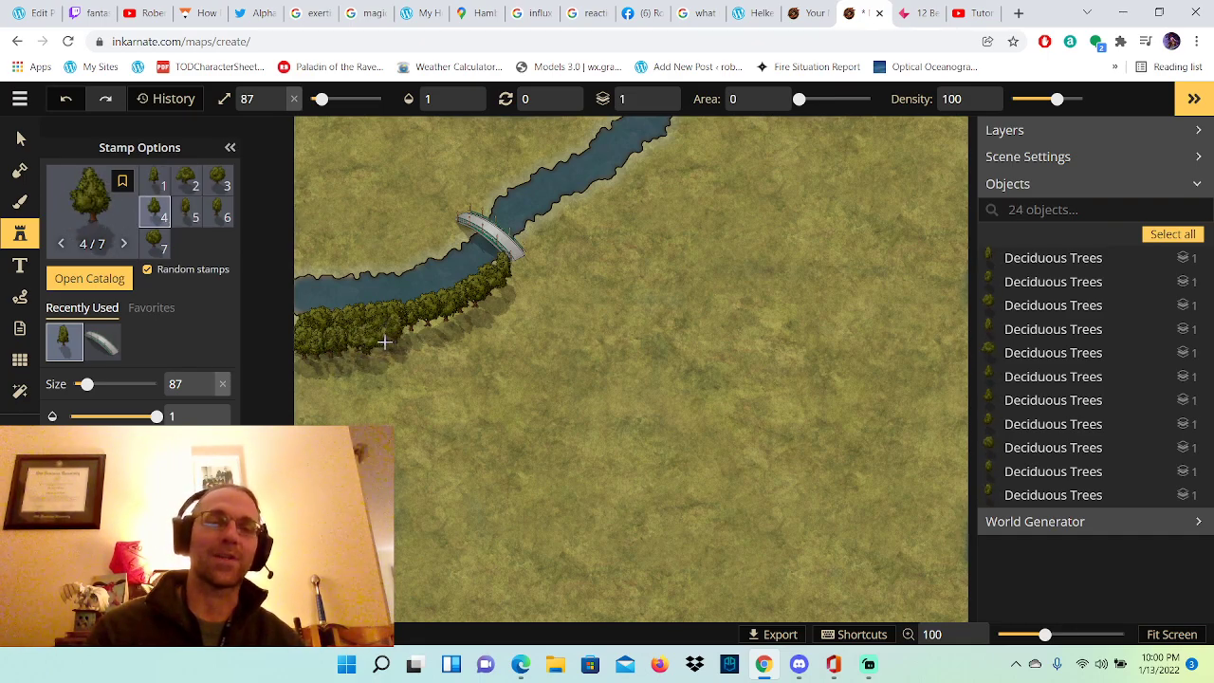
left_click(412, 338)
left_click(424, 336)
left_click(442, 334)
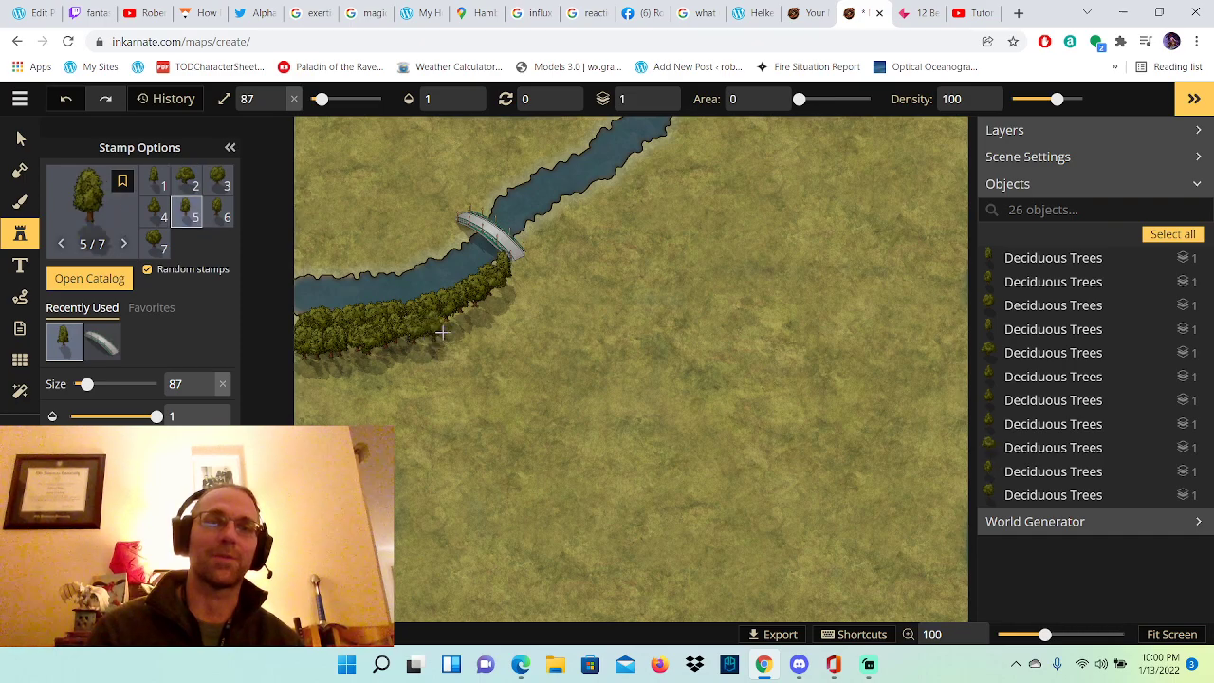
left_click(460, 331)
left_click(479, 319)
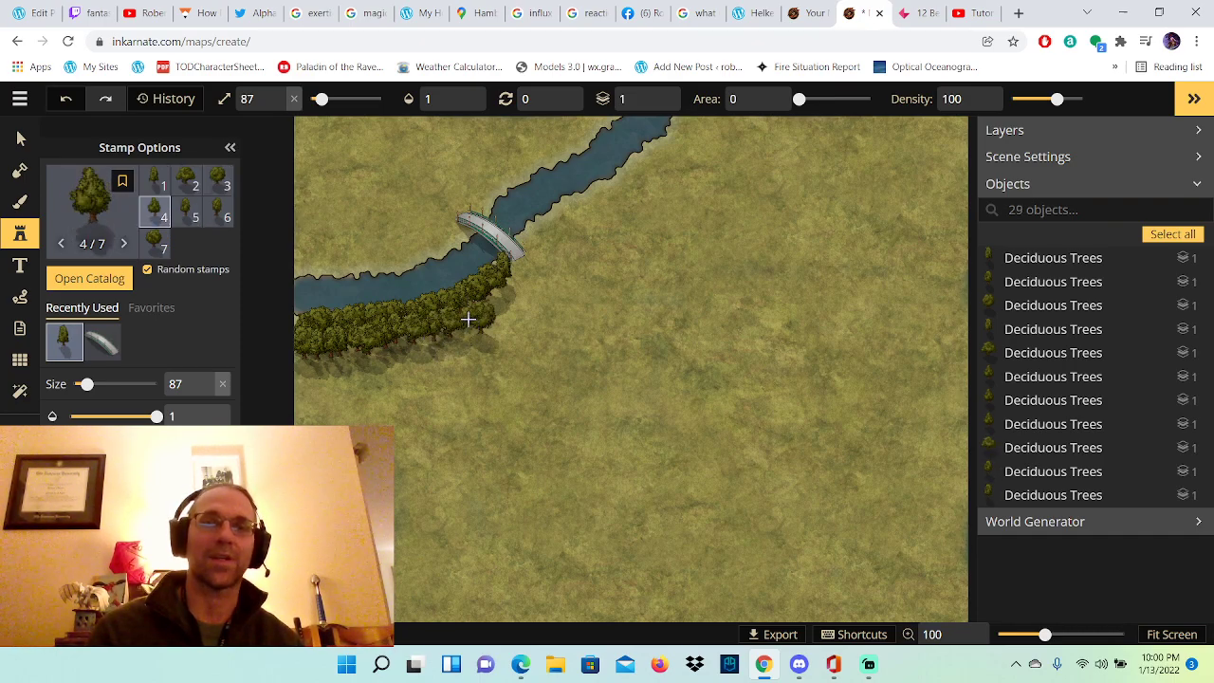
left_click(488, 309)
left_click(501, 296)
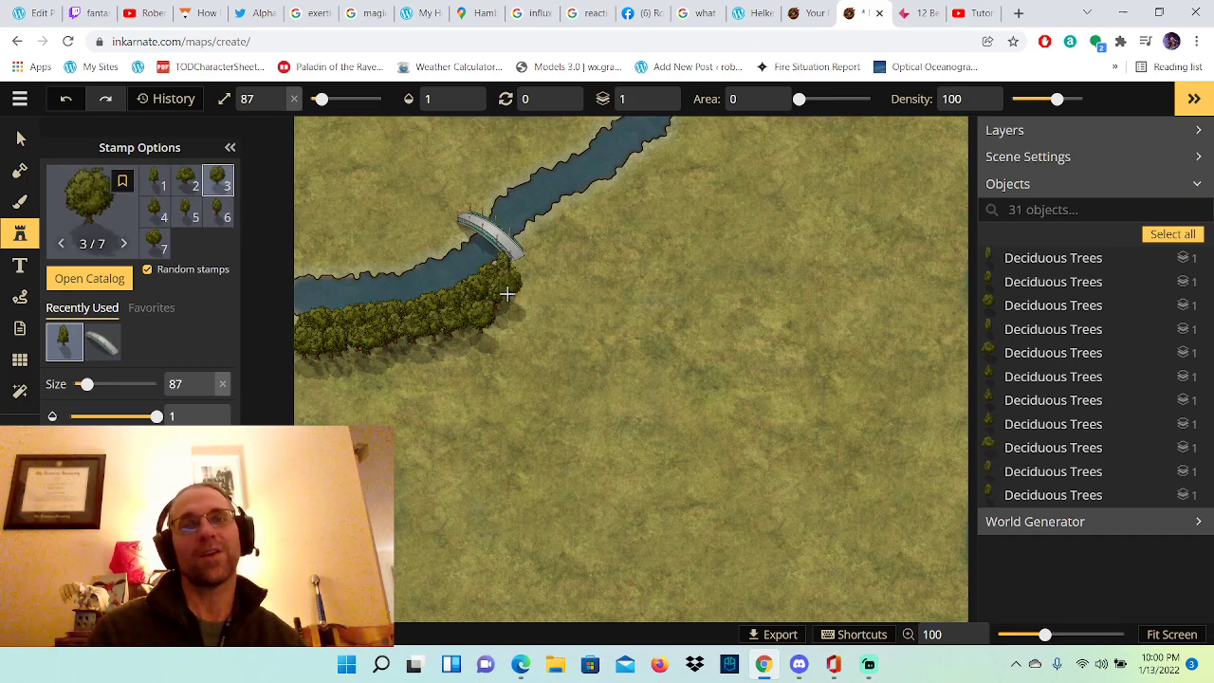
left_click(511, 291)
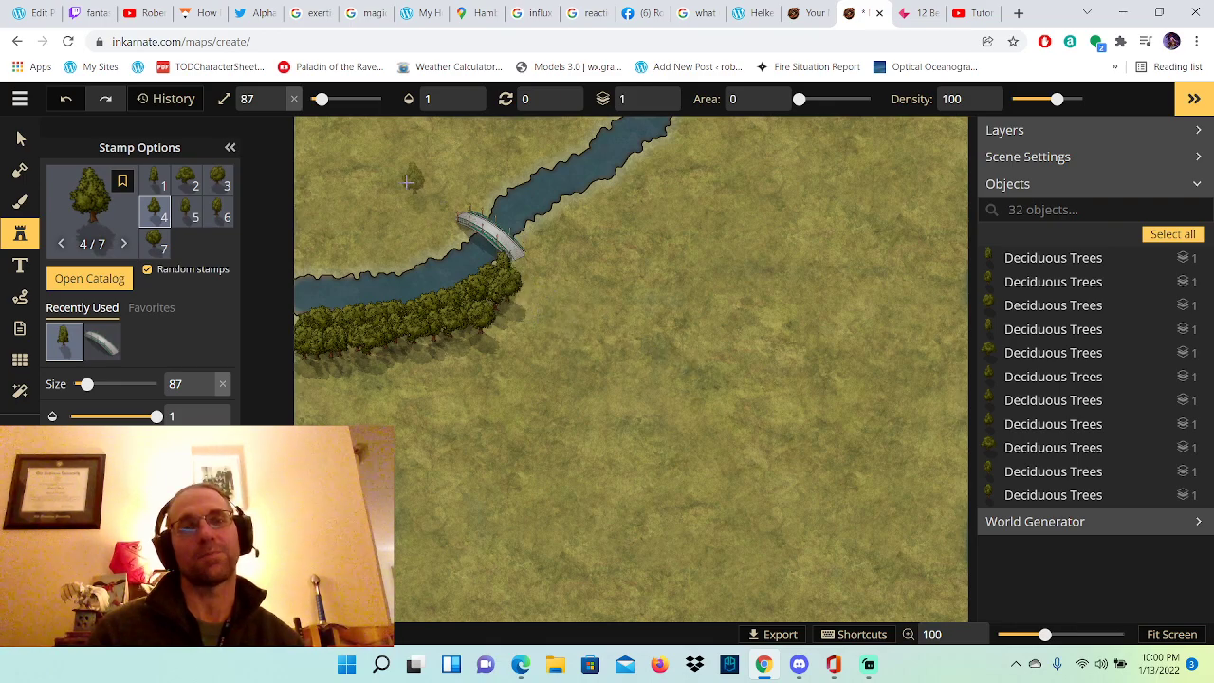
Step: Extend the western part of the forest southward with further overlapping deciduous trees, forming a bulge at its southern edge
left_click(313, 374)
left_click(317, 382)
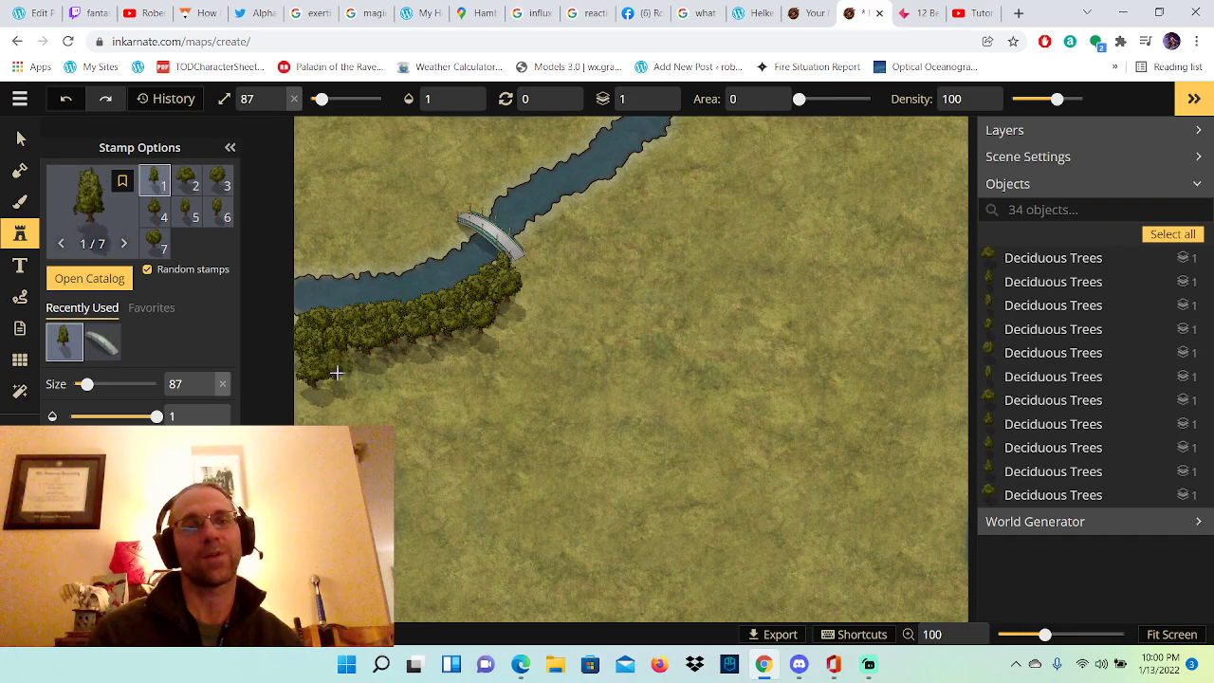
left_click(338, 372)
left_click(365, 364)
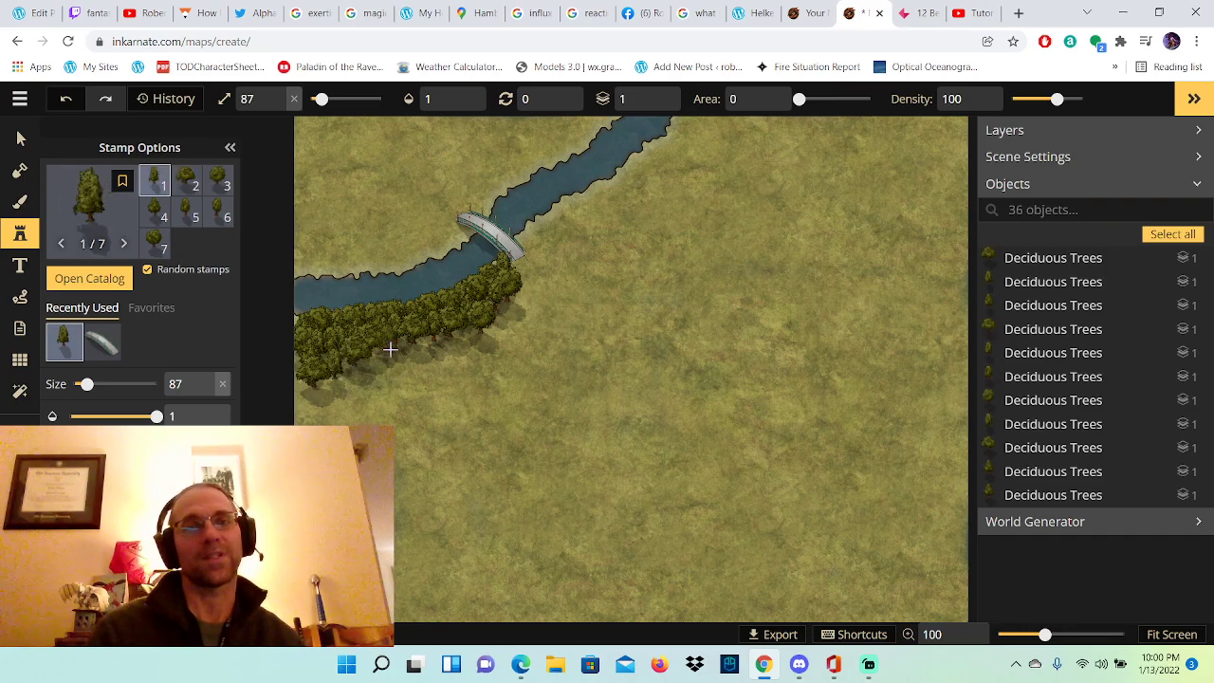
left_click(393, 357)
left_click(375, 374)
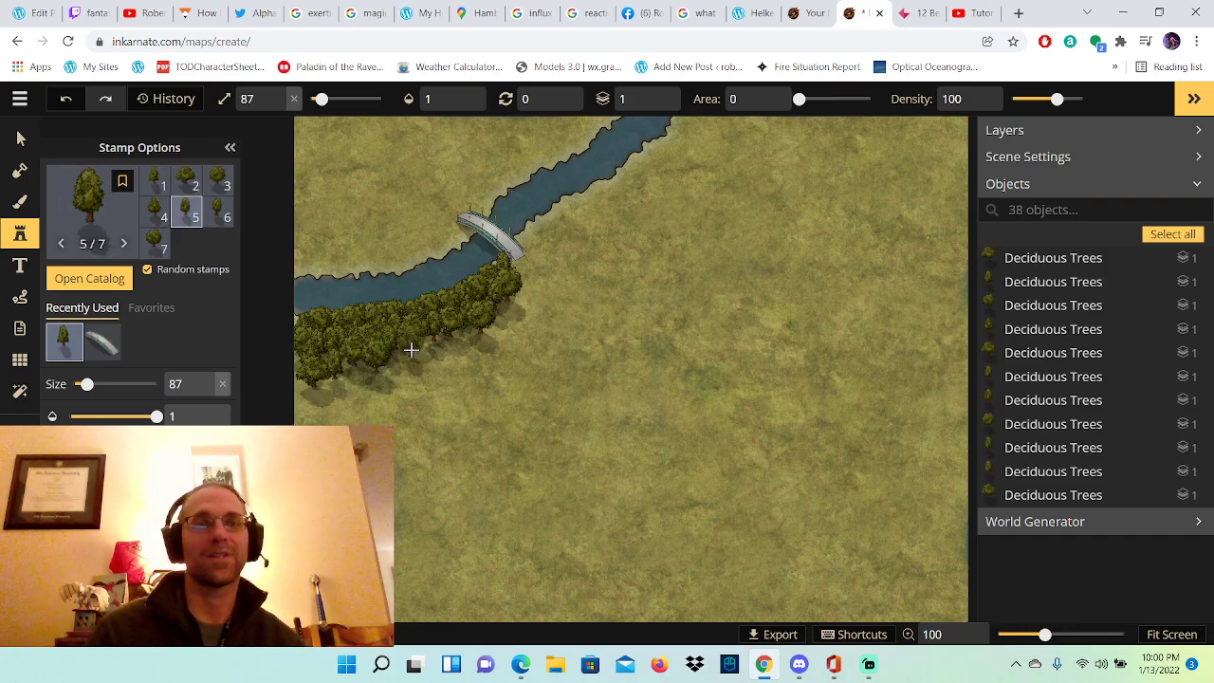
left_click(415, 363)
left_click(389, 370)
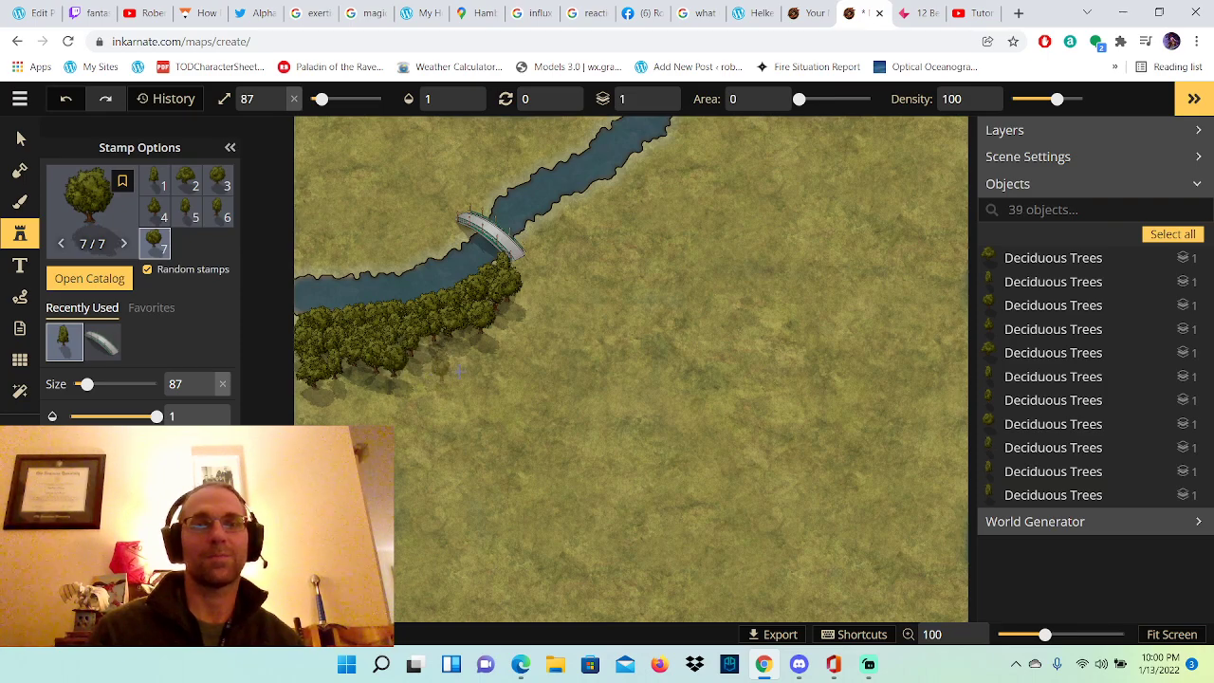
left_click(440, 353)
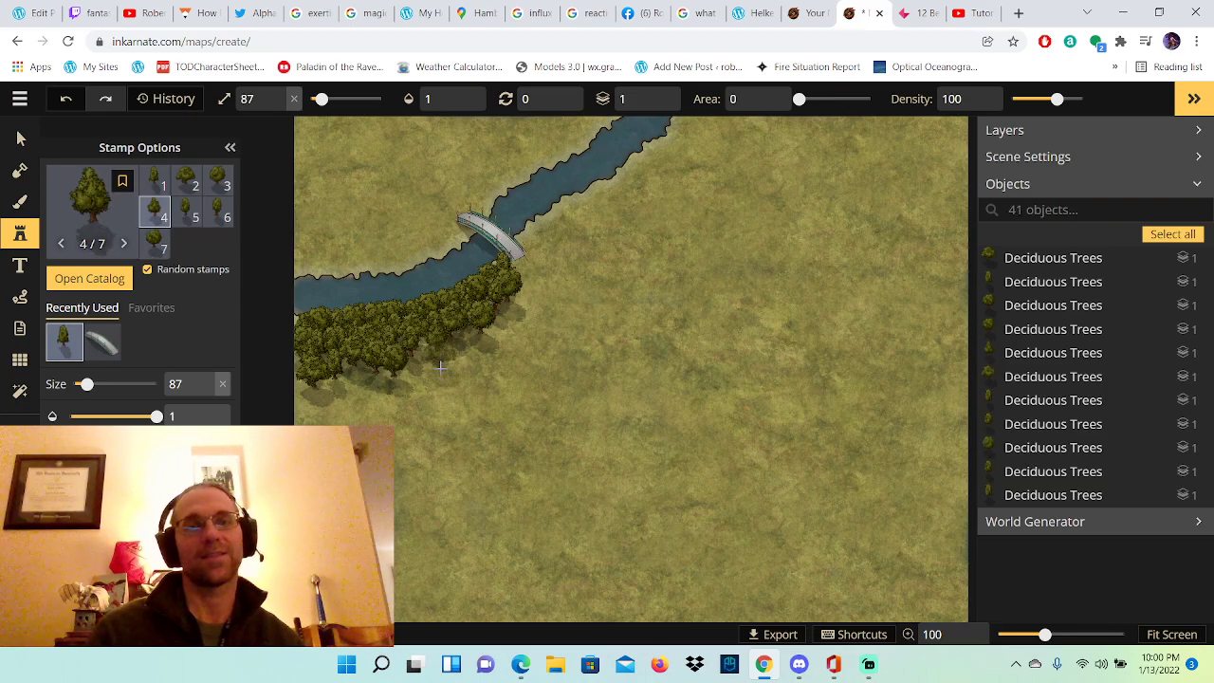
left_click(438, 366)
left_click(437, 373)
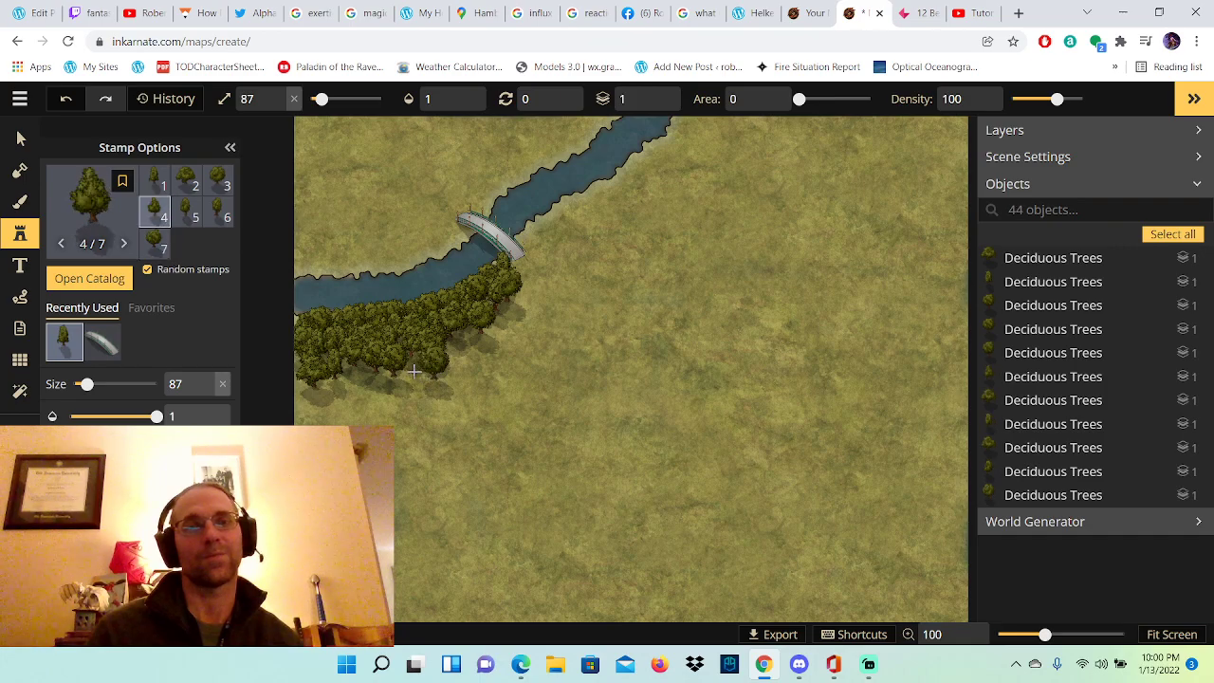
left_click(416, 382)
left_click(404, 395)
left_click(403, 391)
left_click(373, 381)
left_click(371, 378)
left_click(419, 386)
left_click(448, 377)
left_click(461, 366)
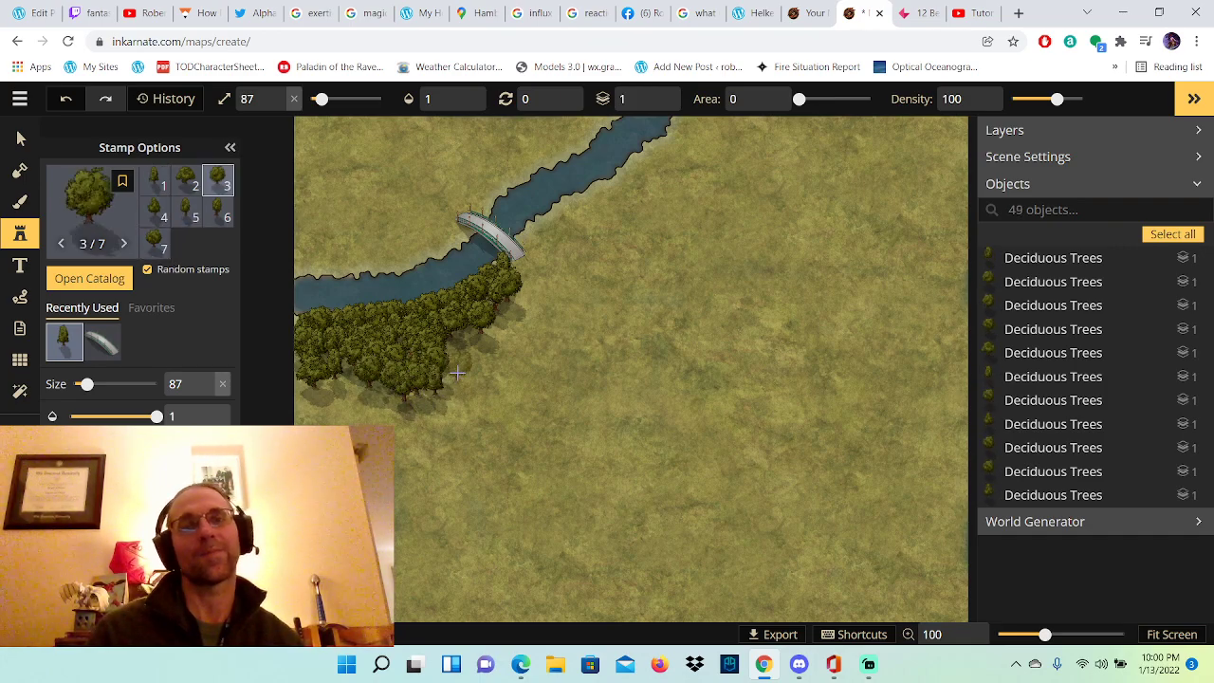
Step: Fill the forest's southeastern side with deciduous trees between the southern bulge and the bridge
left_click(470, 342)
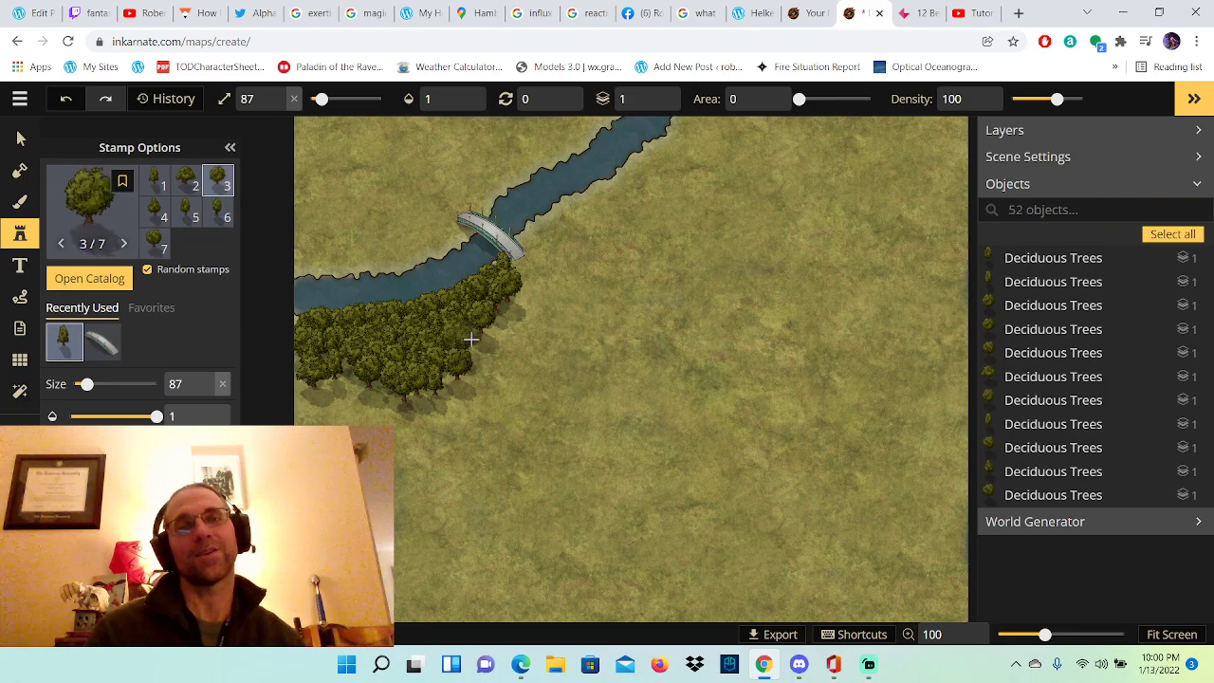
left_click(501, 337)
left_click(506, 321)
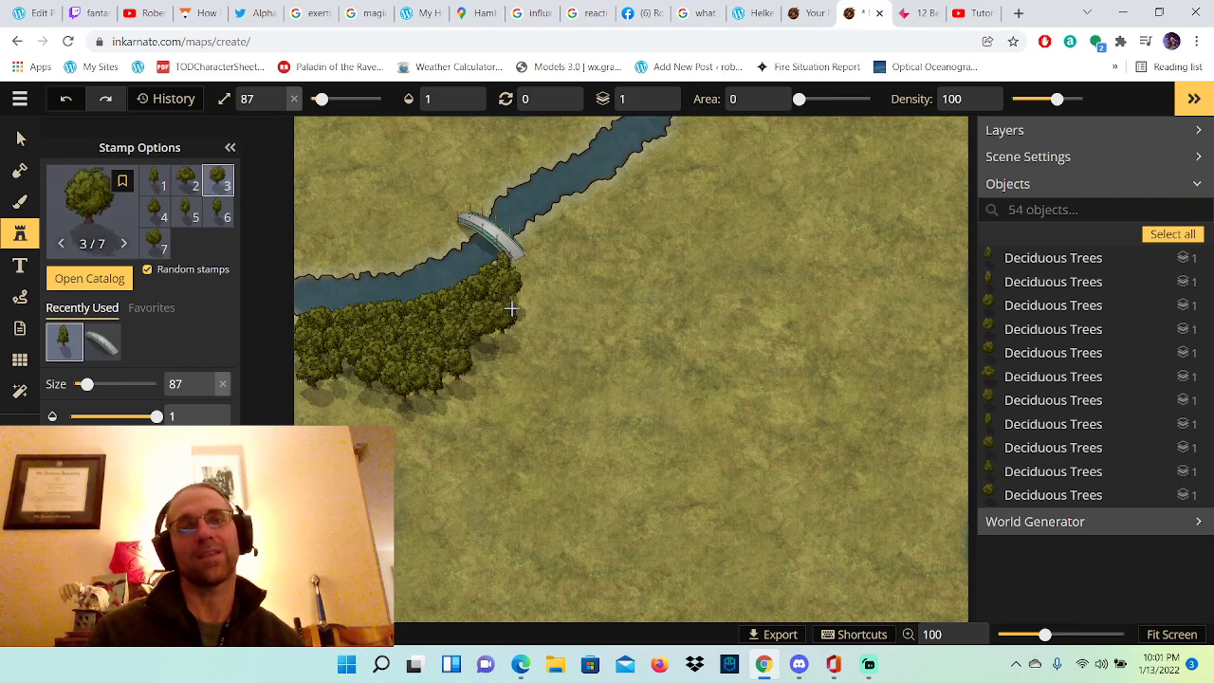
left_click(517, 308)
left_click(505, 342)
left_click(501, 361)
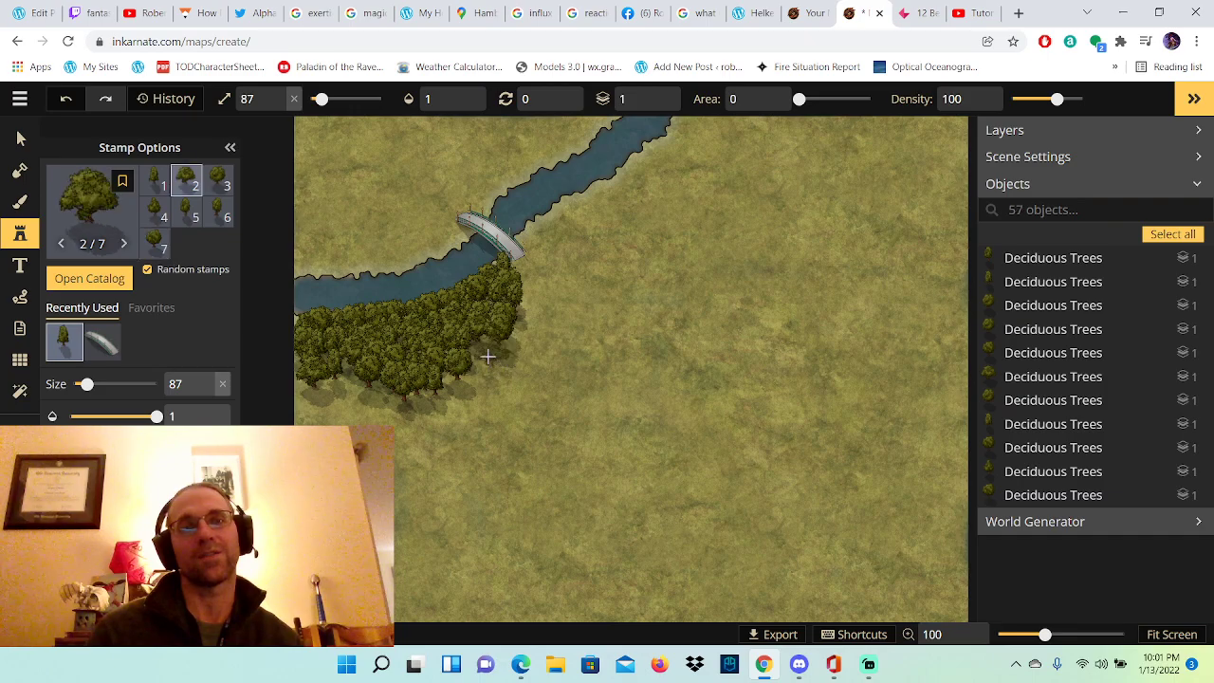
left_click(489, 358)
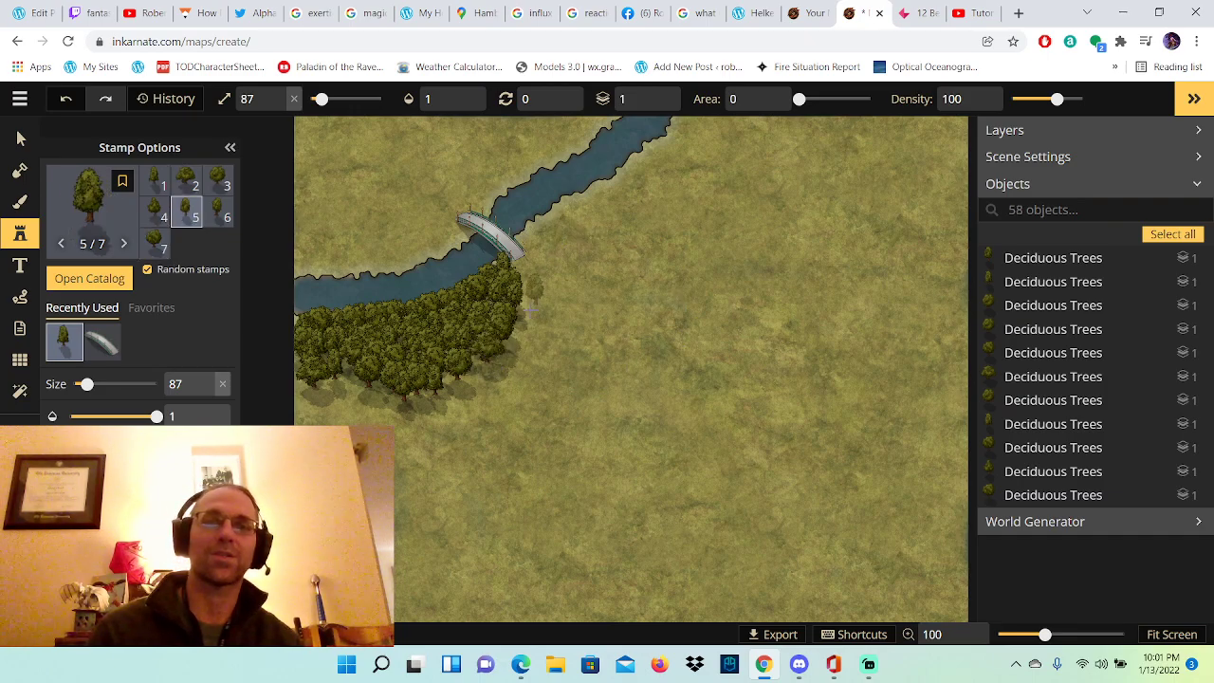
Step: Widen the forest eastward past the bridge's lower end with a cluster of deciduous trees
left_click(541, 305)
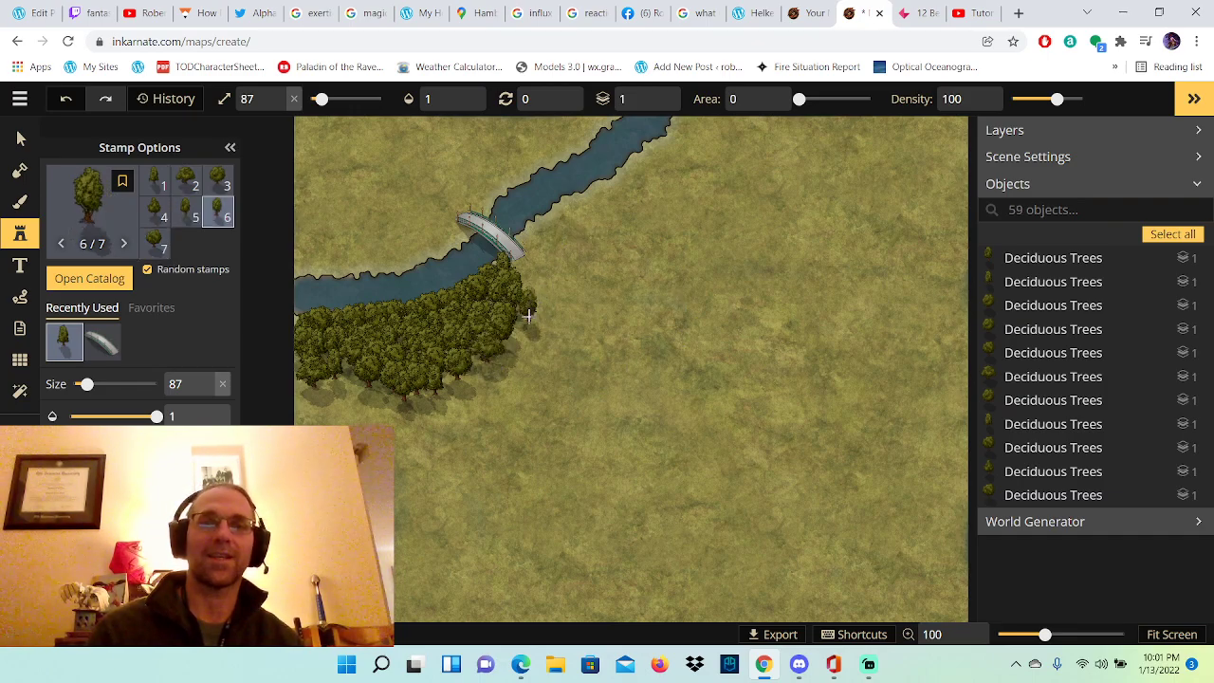
left_click(544, 328)
left_click(543, 327)
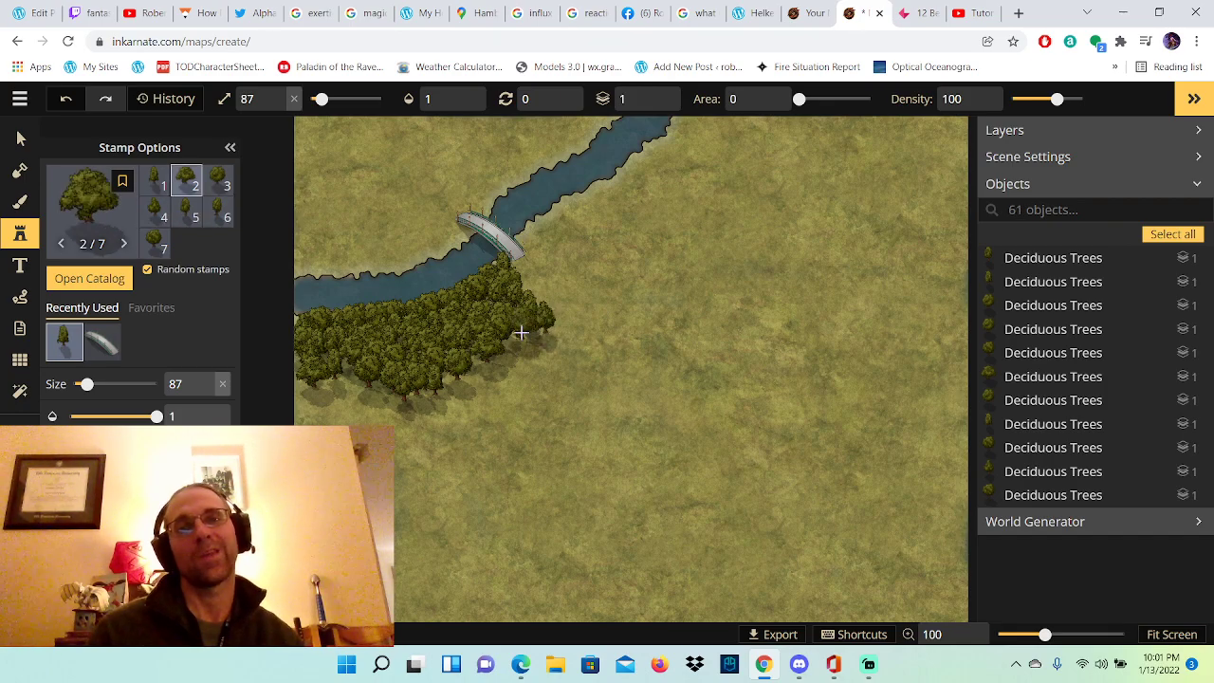
left_click(517, 334)
left_click(526, 353)
left_click(520, 357)
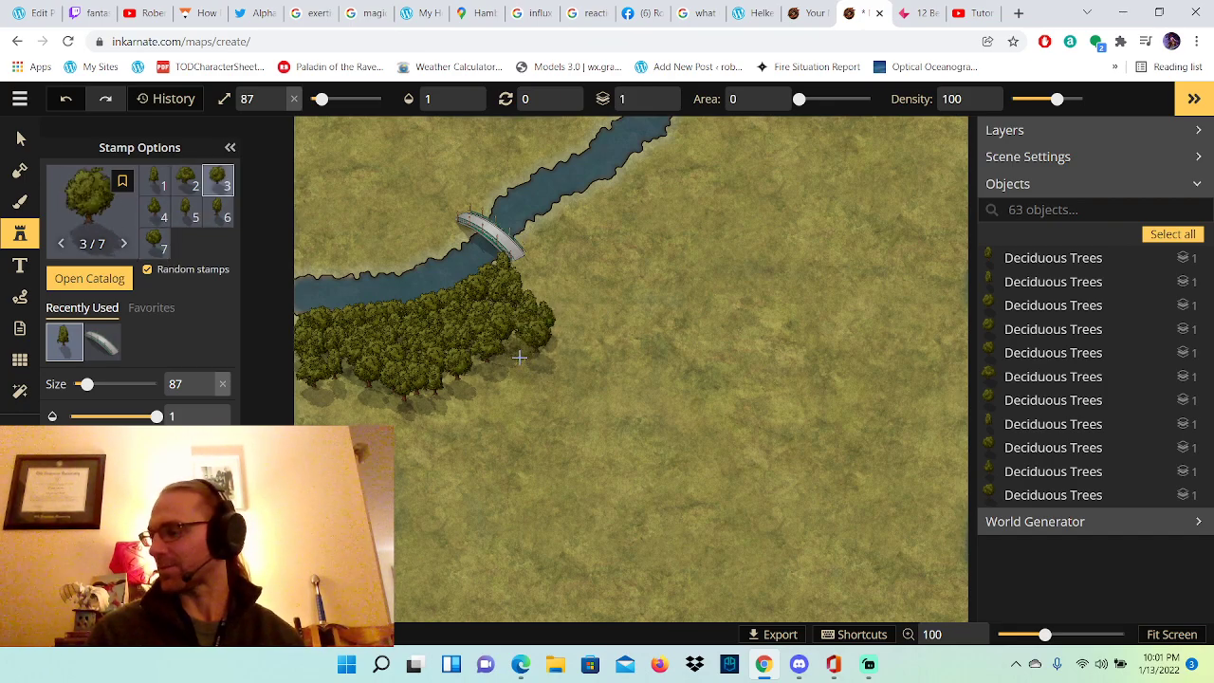
left_click(520, 356)
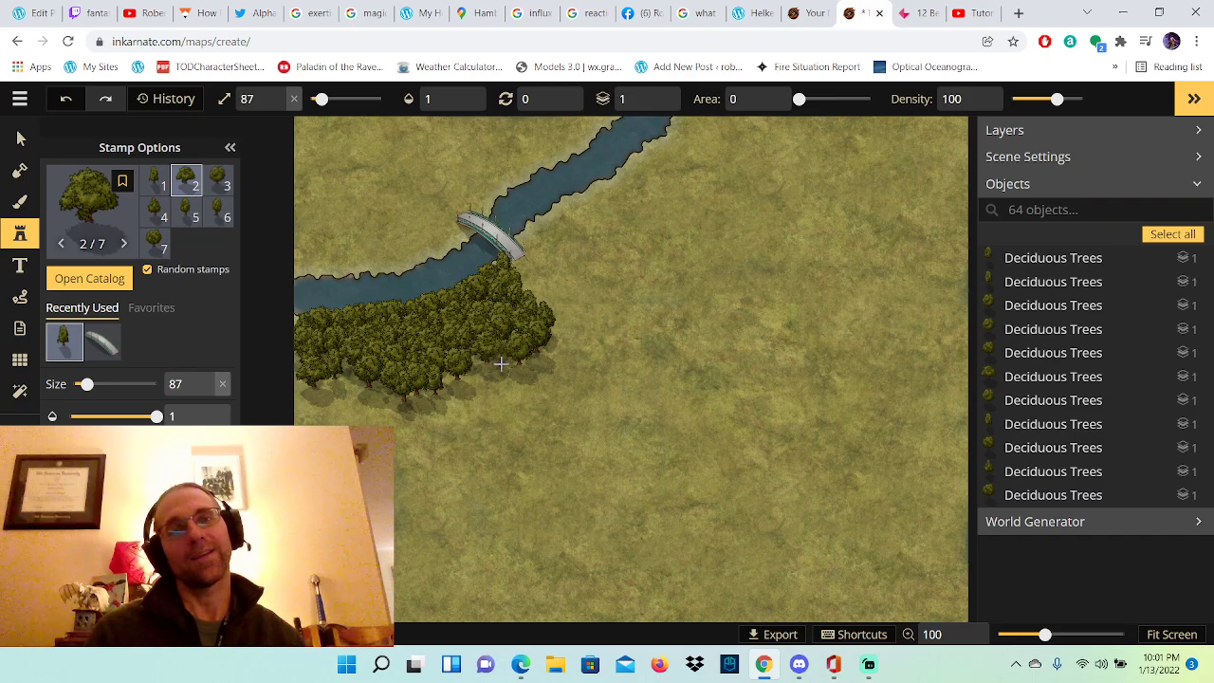
Step: Thicken the forest's southeastern edge with overlapping deciduous trees, working southwest to the tip of the southern bulge
left_click(494, 370)
left_click(491, 371)
left_click(471, 380)
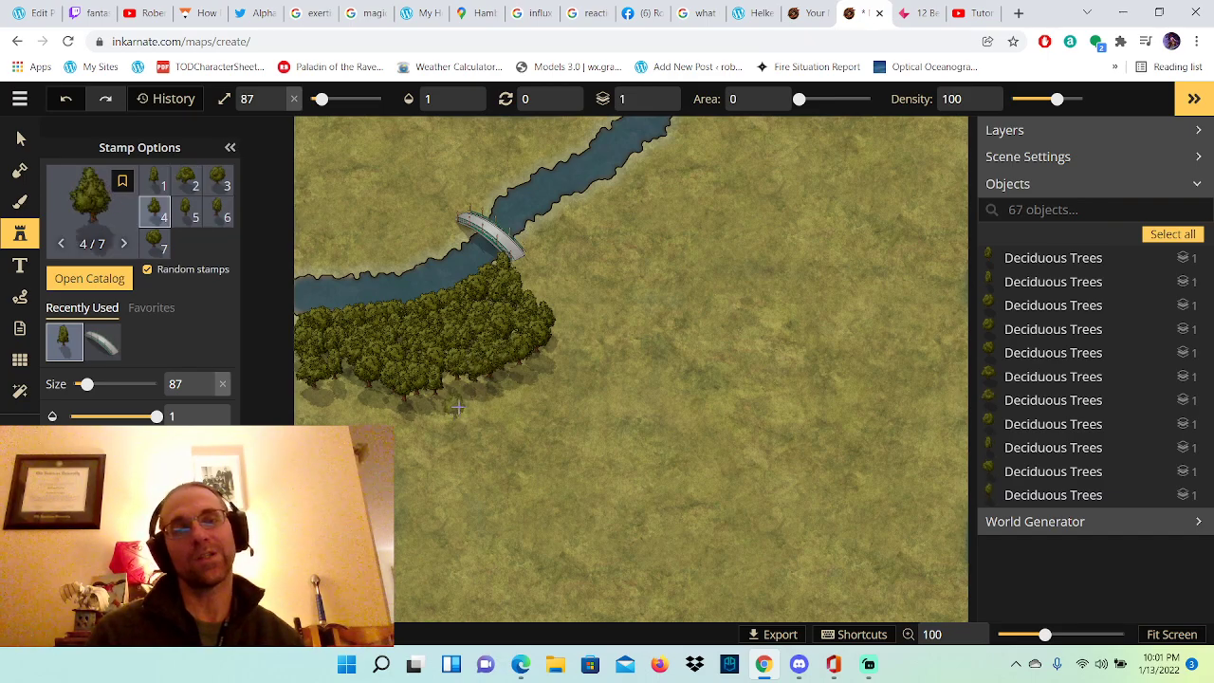
left_click(463, 389)
left_click(446, 397)
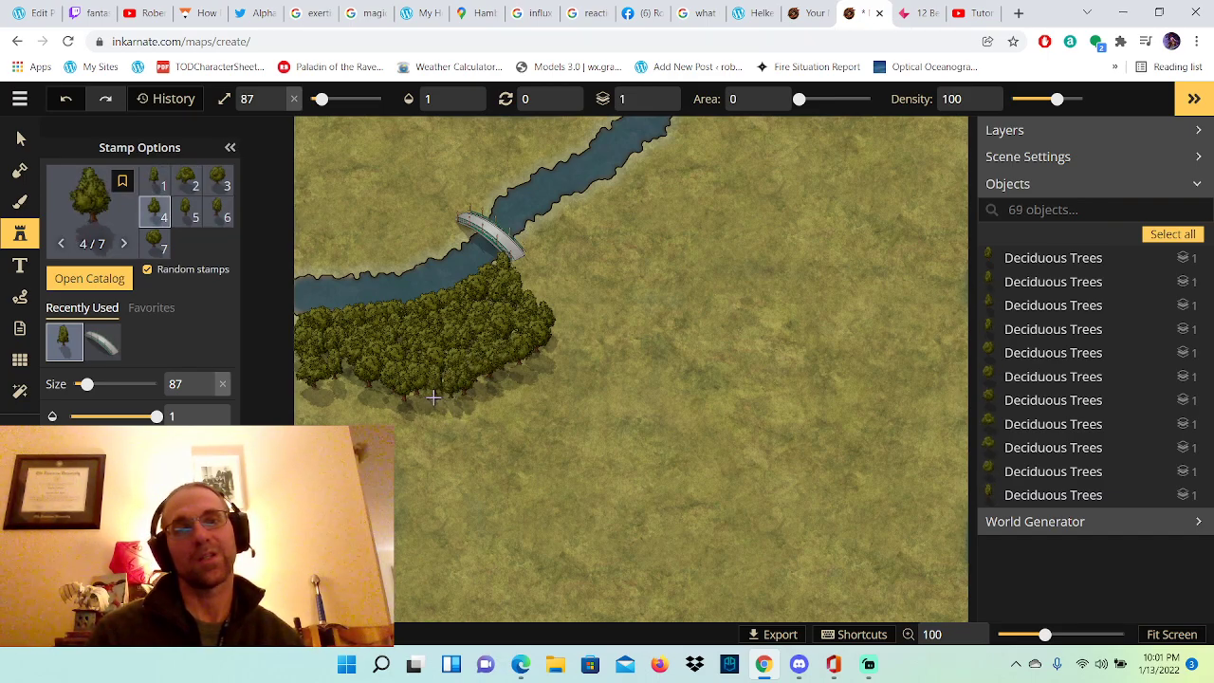
left_click(433, 402)
left_click(454, 408)
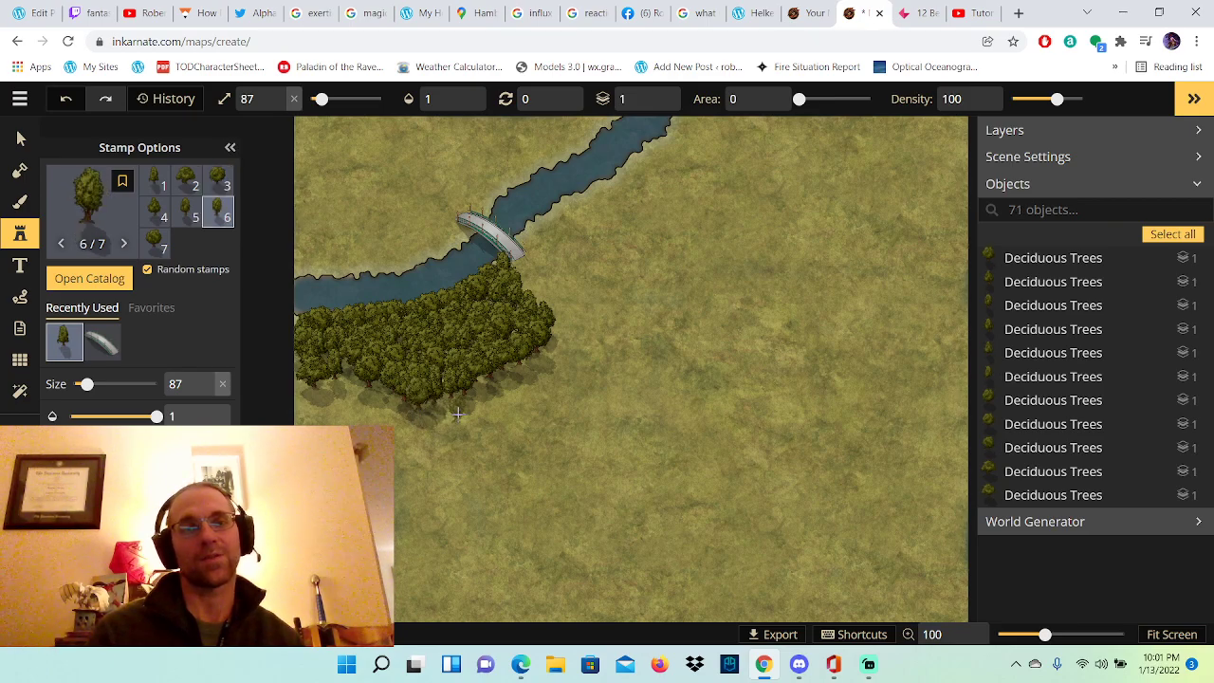
Step: Add another line of deciduous trees from the forest's eastern tip down its southeastern edge to the southern bulge
left_click(548, 351)
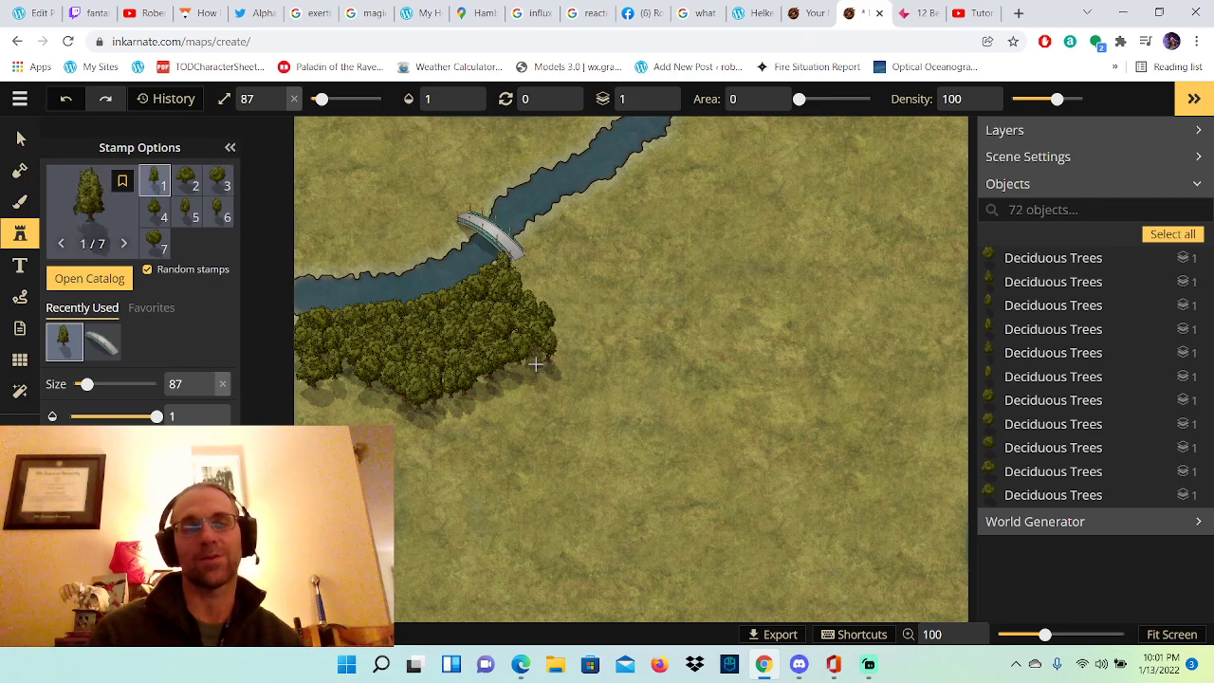
left_click(523, 371)
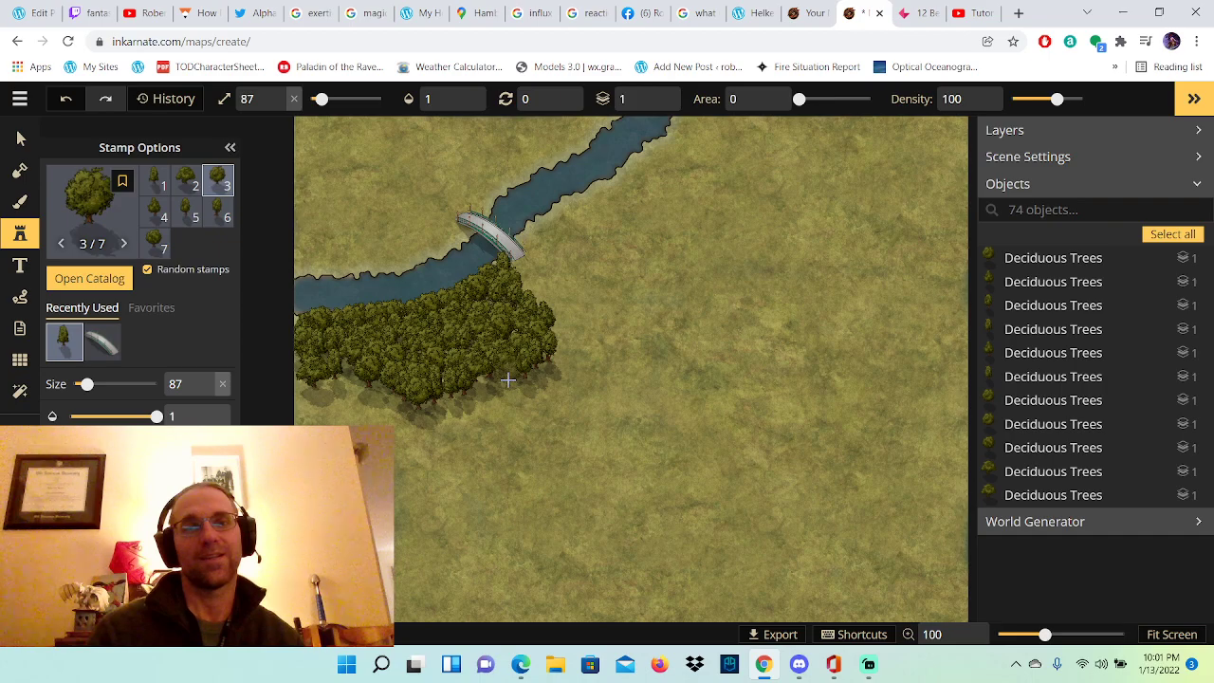
left_click(506, 382)
left_click(495, 389)
left_click(487, 392)
left_click(478, 398)
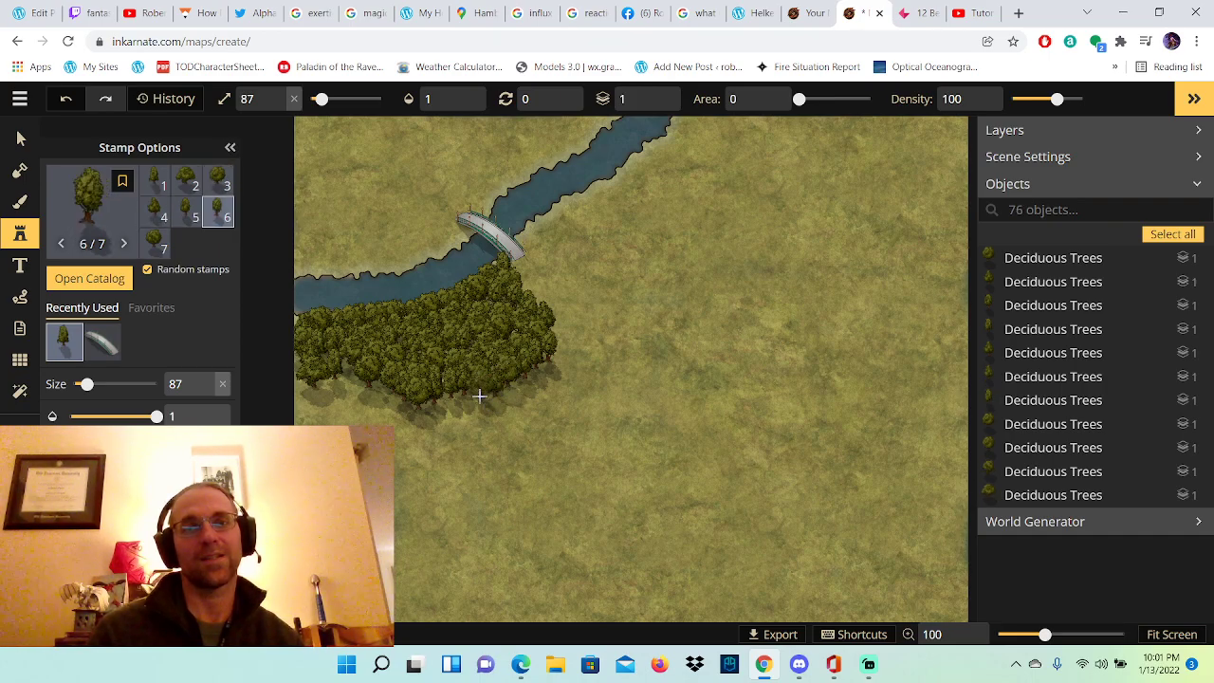
left_click(465, 416)
left_click(446, 420)
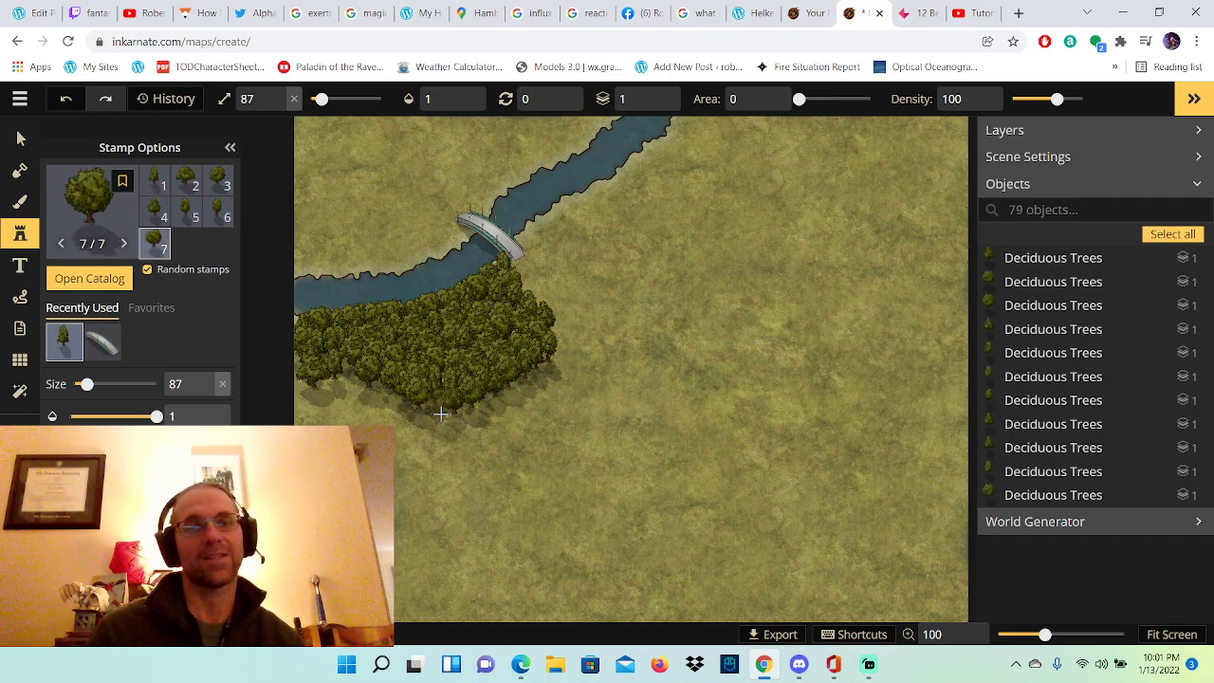
left_click(521, 435)
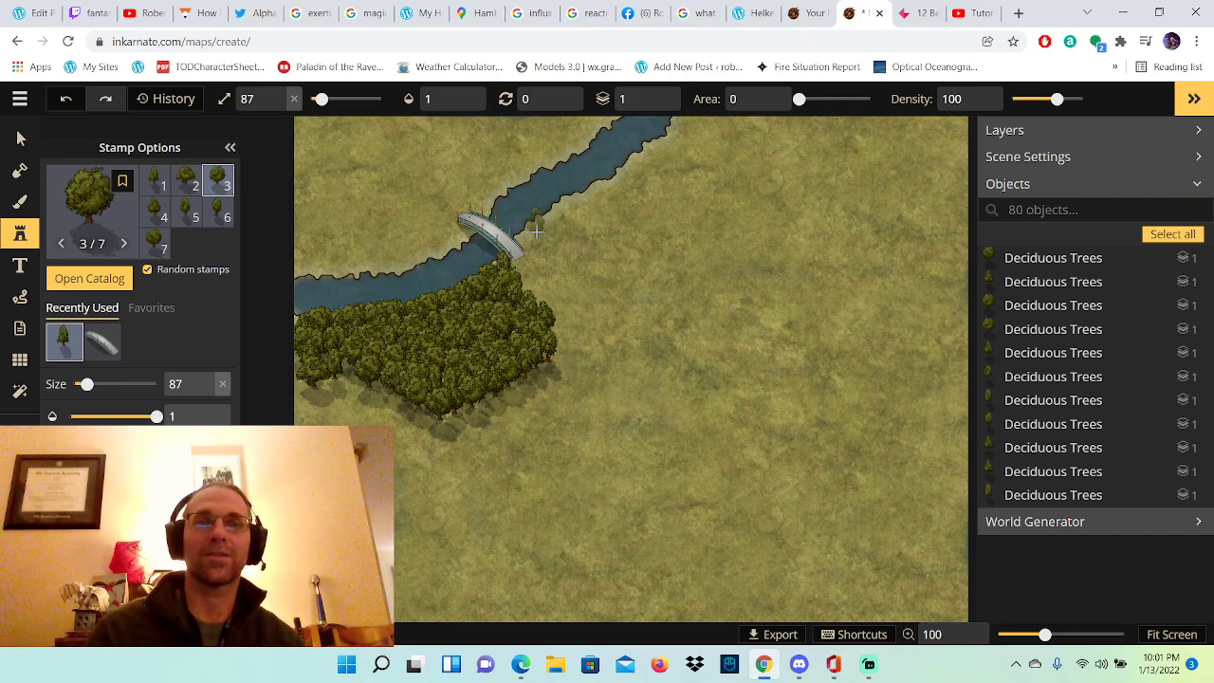
Step: Line the river's southeastern bank with a row of deciduous trees from the bridge northeast to the map's north edge
left_click(536, 226)
left_click(569, 223)
left_click(555, 222)
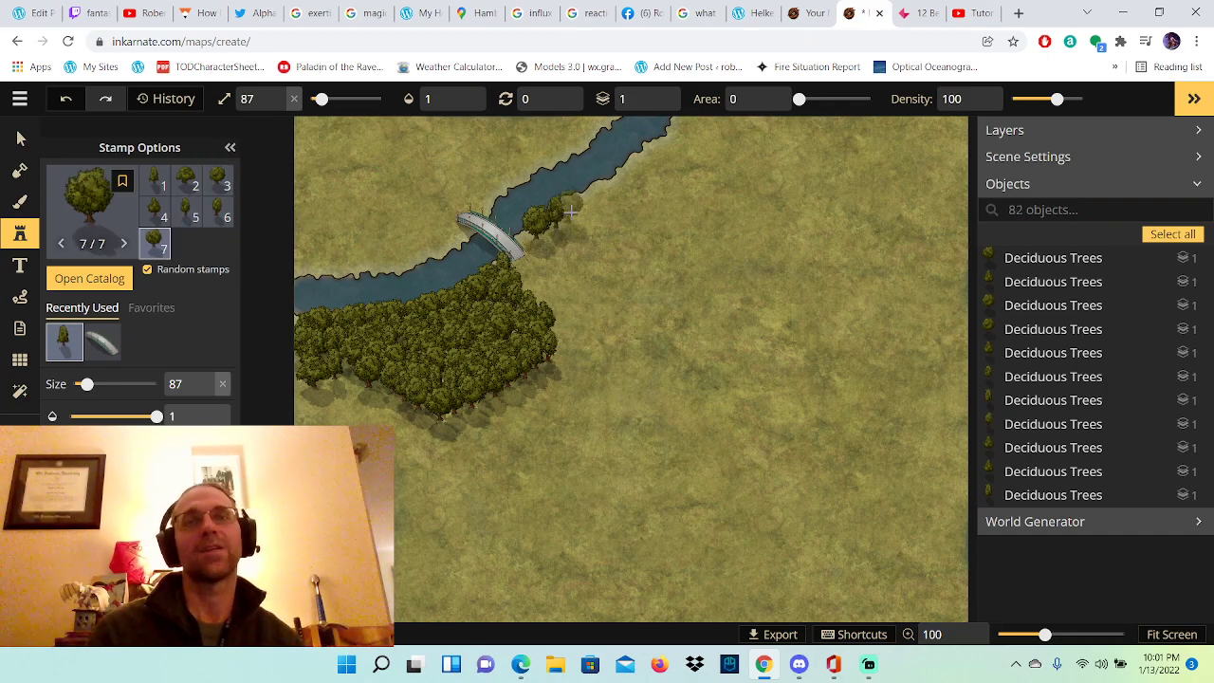
left_click(572, 213)
left_click(595, 203)
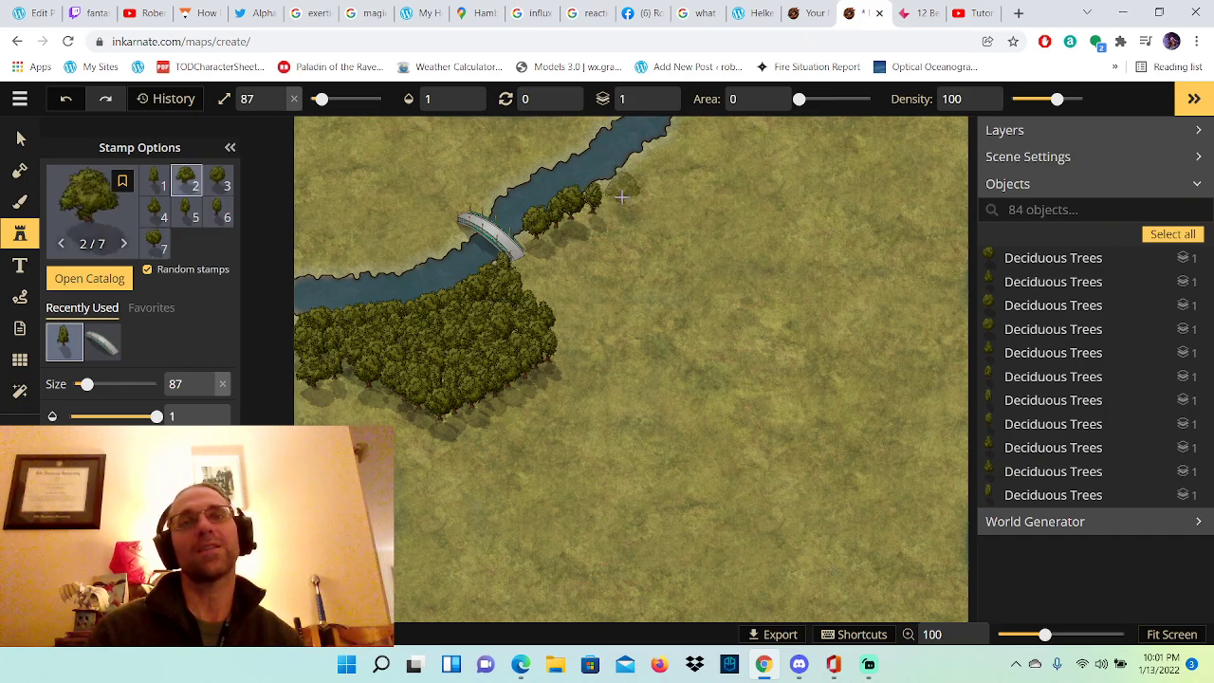
left_click(628, 188)
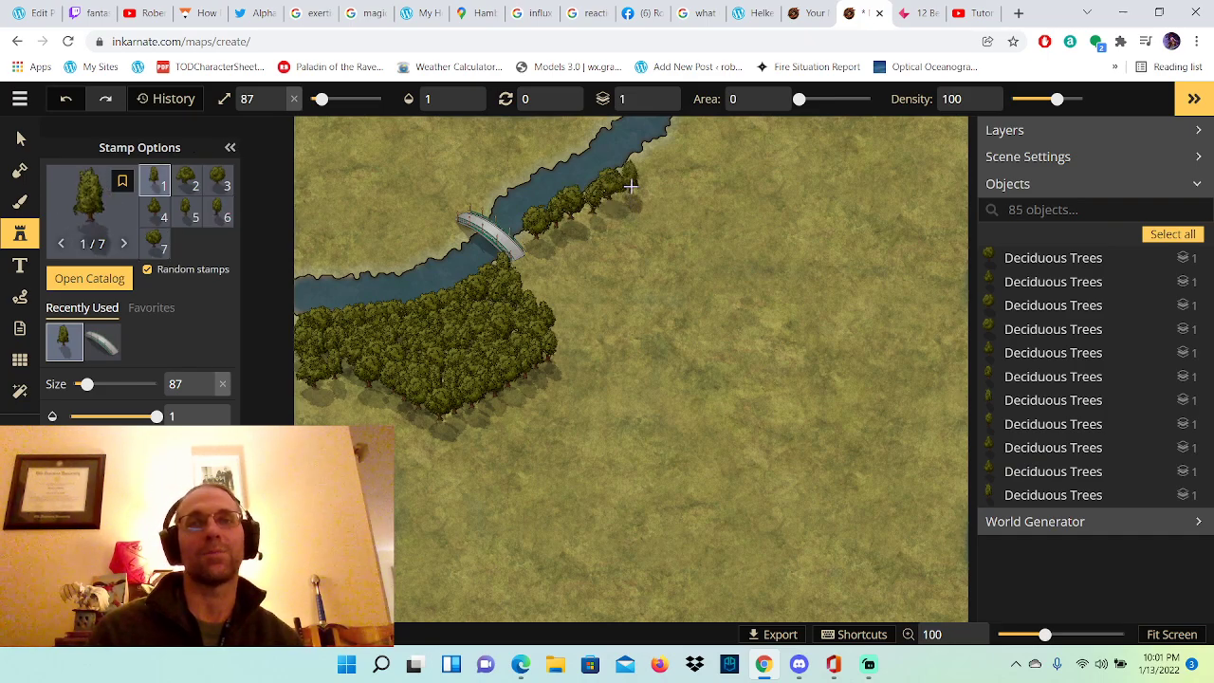
left_click(637, 179)
left_click(654, 157)
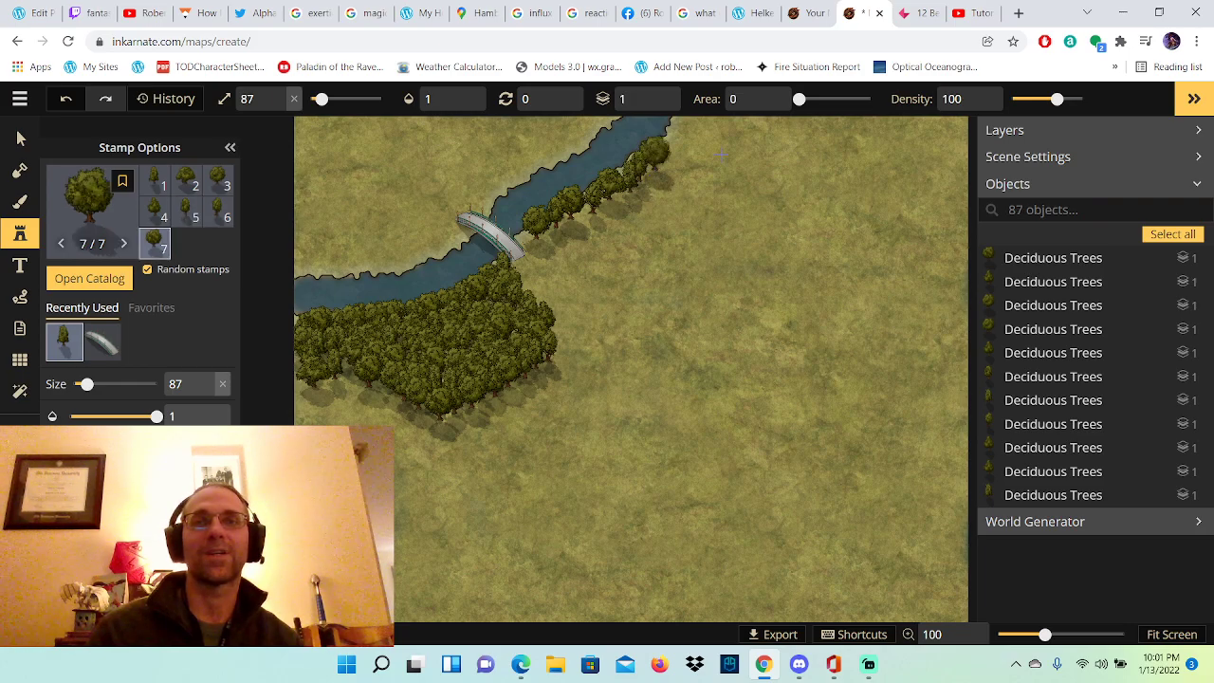
left_click(664, 154)
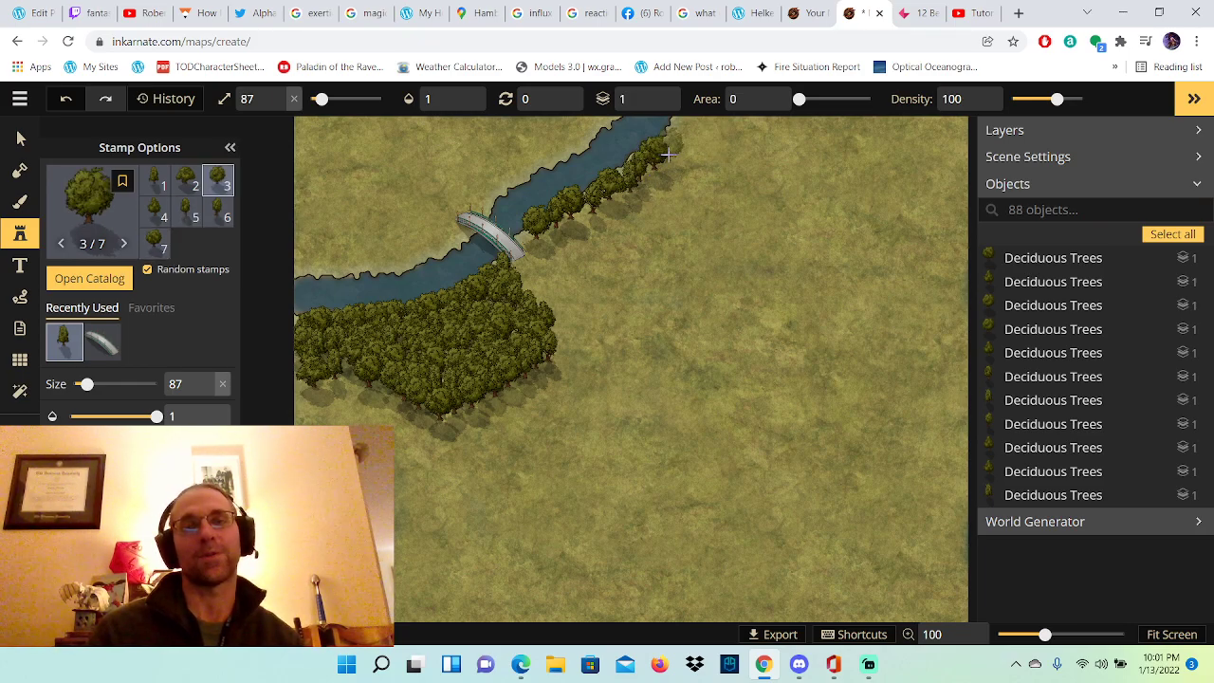
left_click(674, 149)
left_click(703, 144)
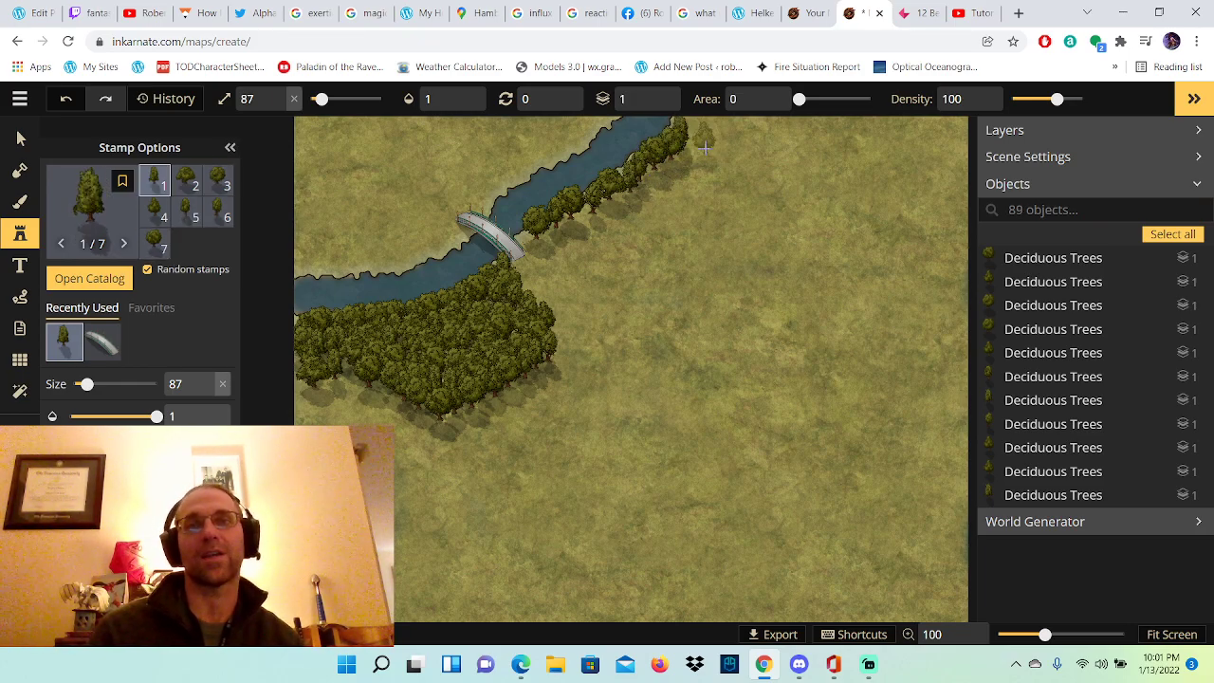
Step: Add a second, overlapping row of deciduous trees southeast of the riverbank row, from the north edge back to the bridge
left_click(703, 148)
left_click(693, 157)
left_click(681, 168)
left_click(664, 177)
left_click(653, 188)
left_click(646, 196)
left_click(637, 202)
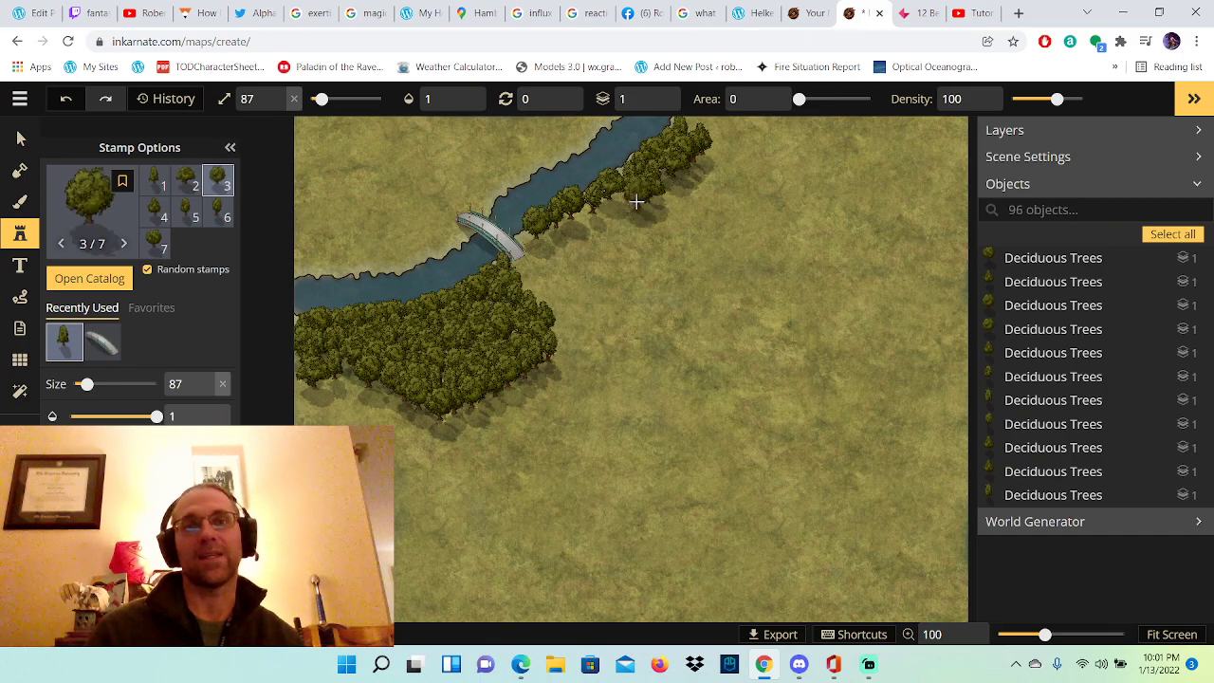
left_click(627, 202)
left_click(620, 204)
left_click(606, 214)
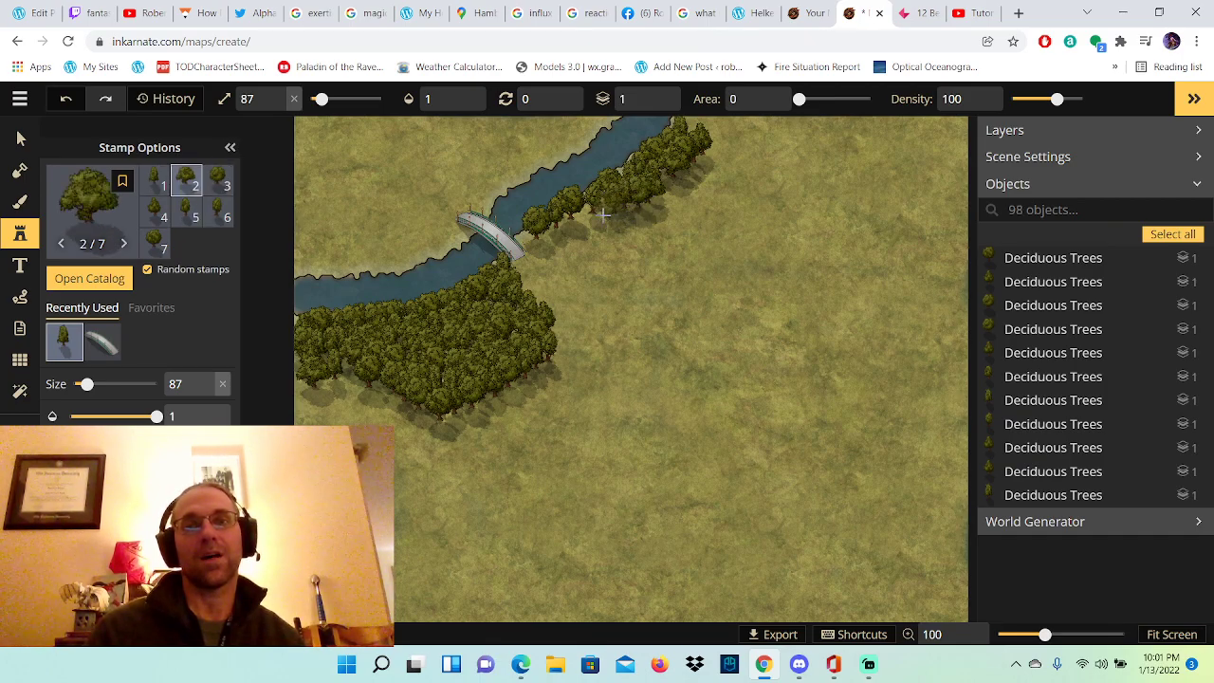
left_click(593, 220)
left_click(581, 224)
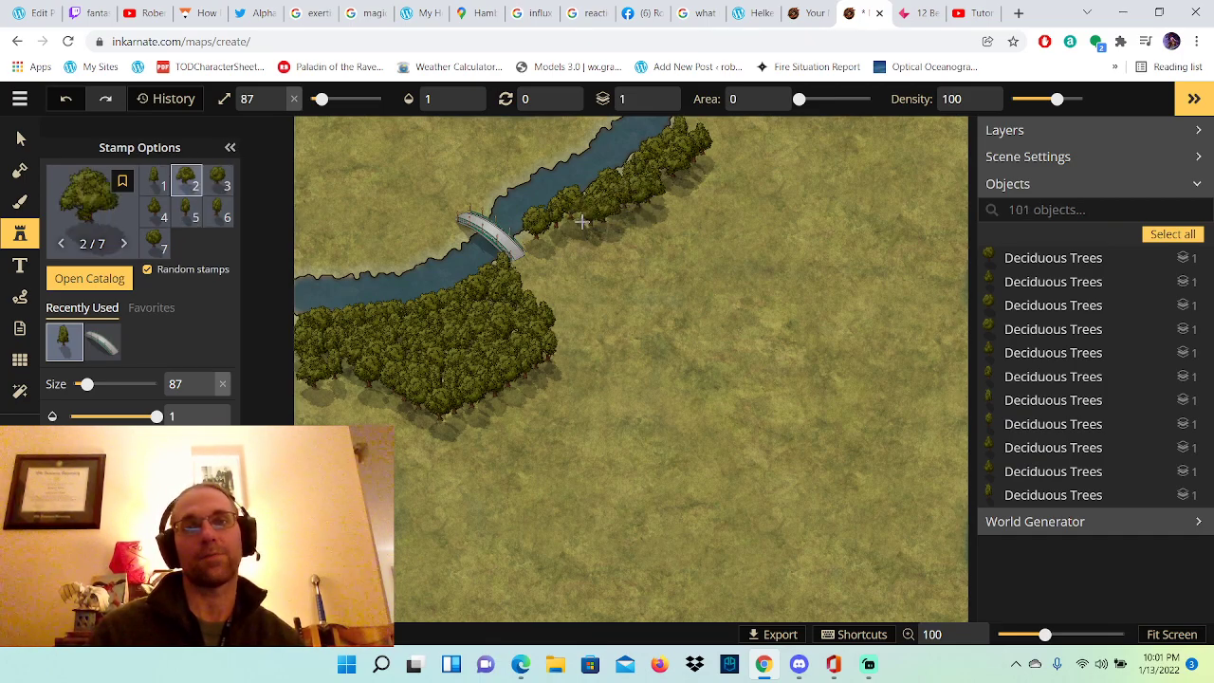
left_click(569, 230)
left_click(562, 234)
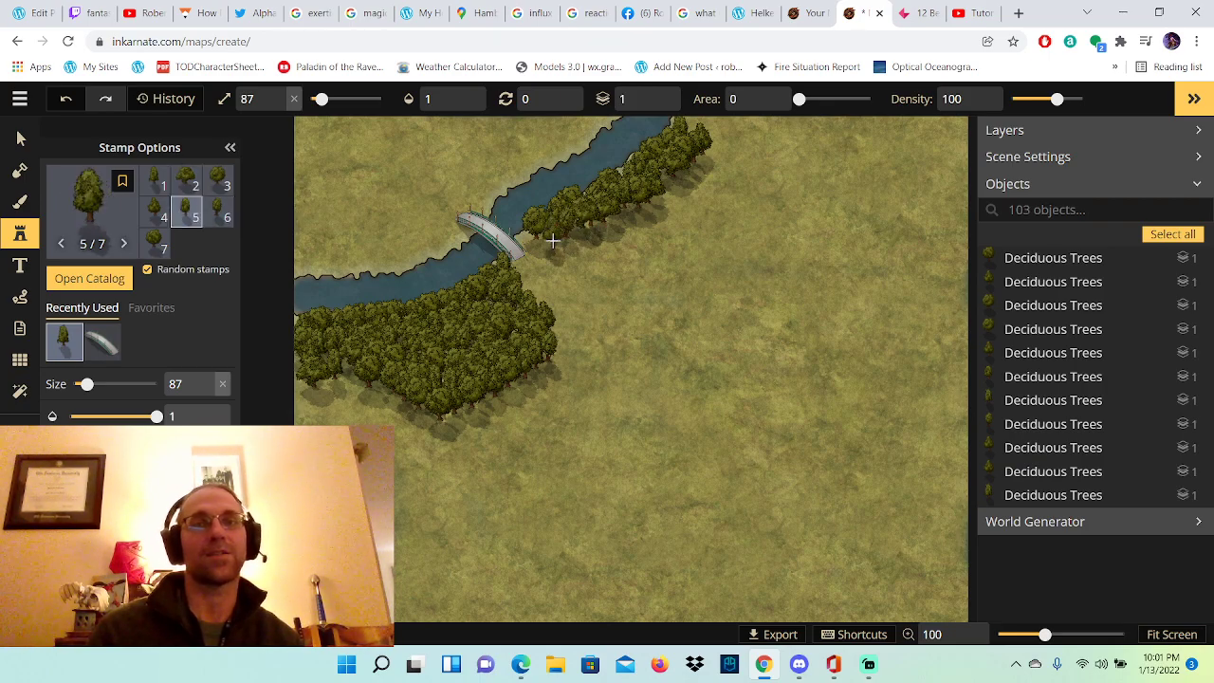
left_click(555, 237)
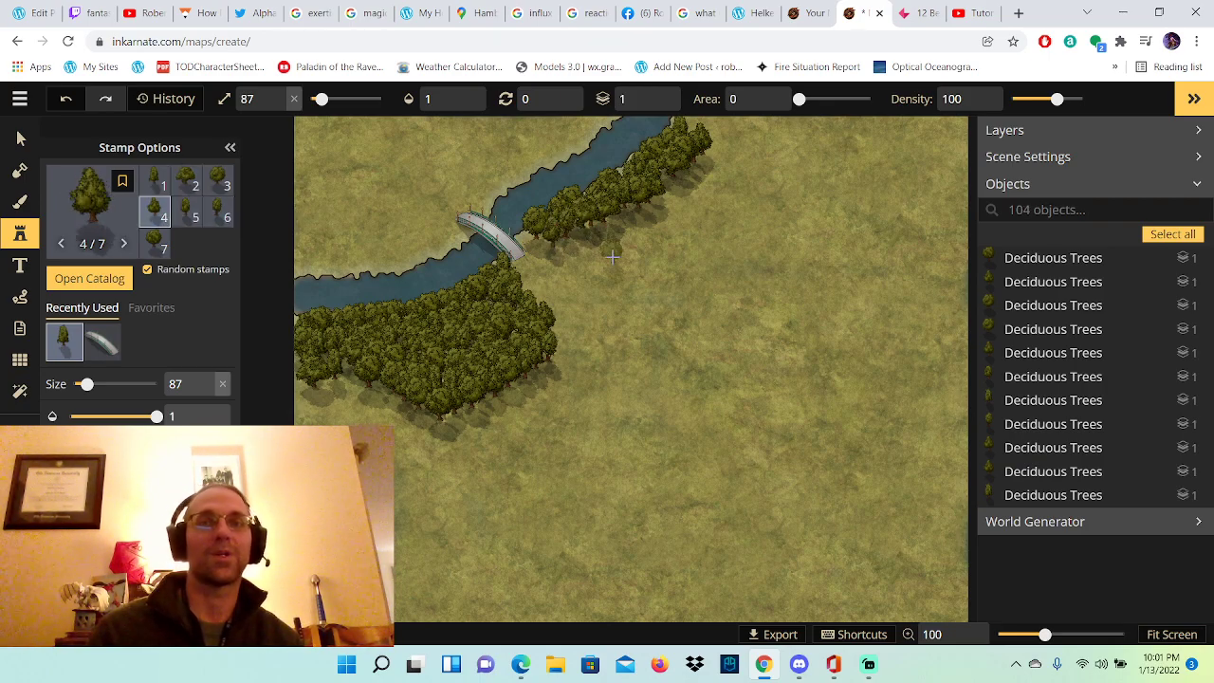
Step: Add a third row of deciduous trees along the southeastern side of the riverbank forest's northern and middle parts
left_click(706, 147)
left_click(714, 153)
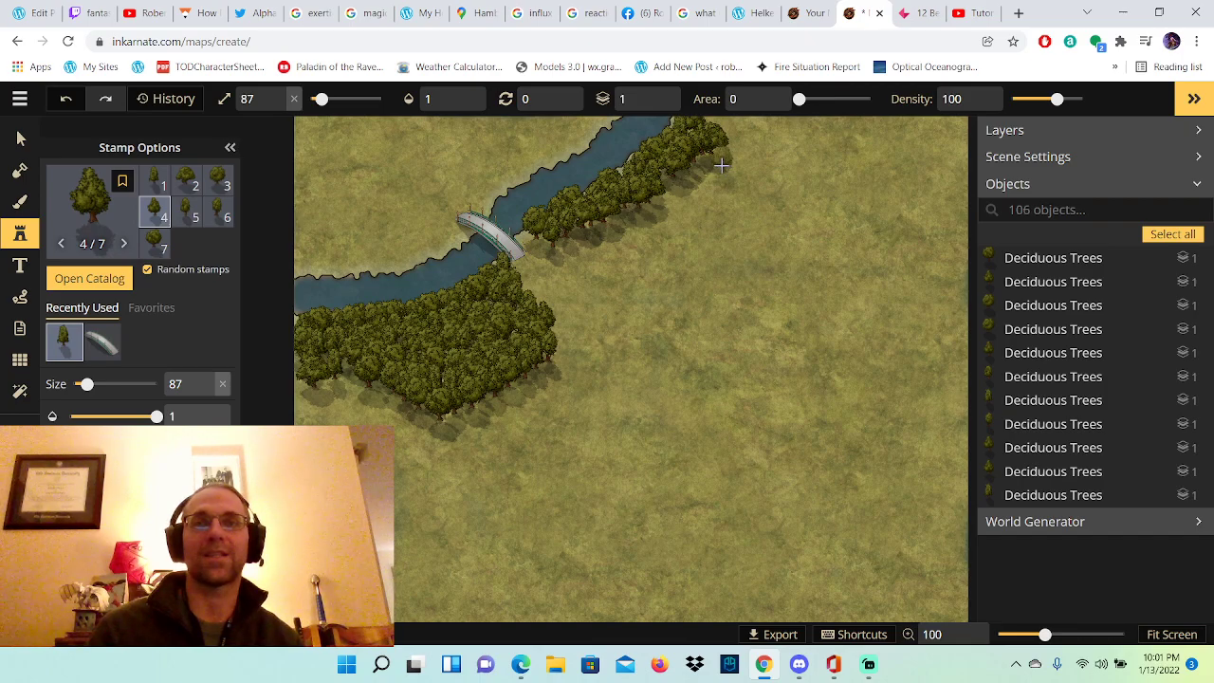
left_click(719, 163)
left_click(698, 180)
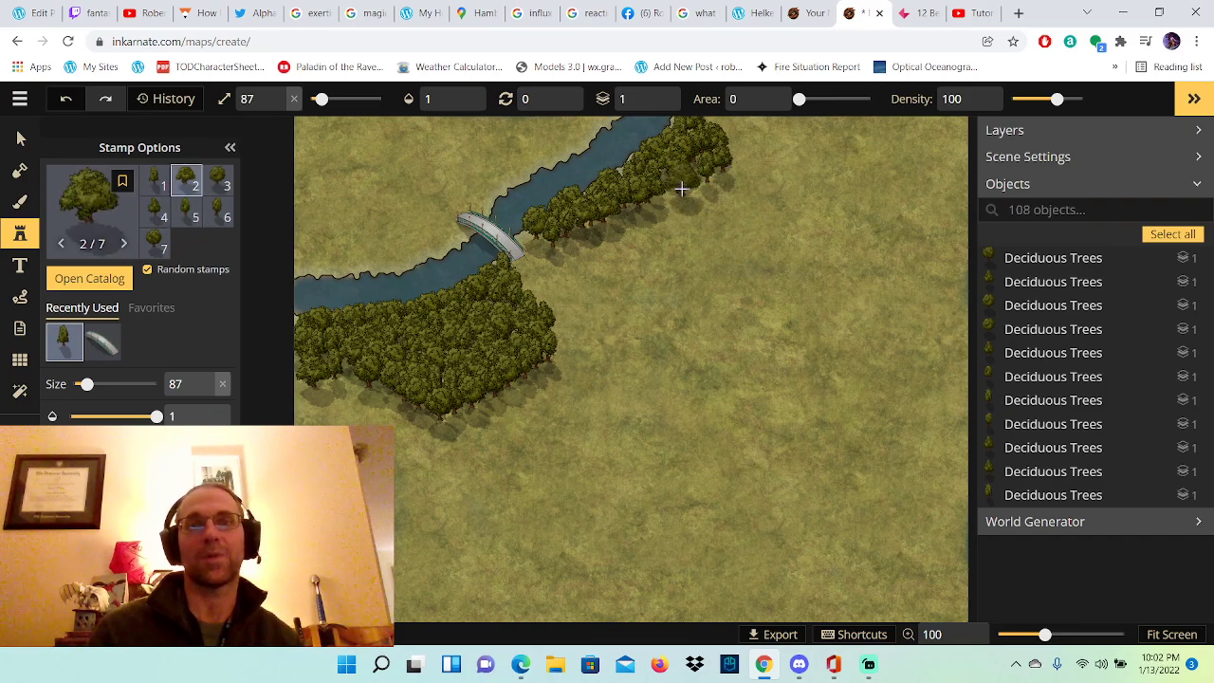
left_click(682, 190)
left_click(638, 220)
left_click(604, 238)
left_click(618, 228)
left_click(635, 216)
left_click(650, 214)
left_click(672, 203)
Step: Extend the riverbank forest eastward along the map's north edge with a few more deciduous trees
left_click(721, 145)
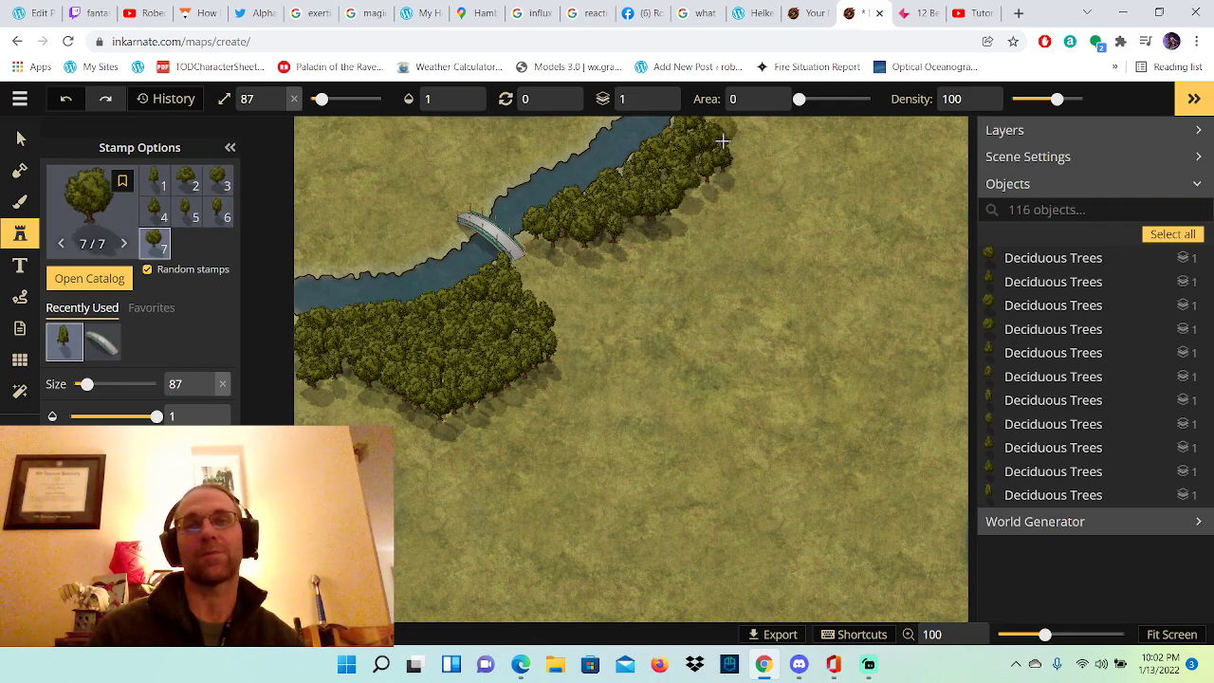
left_click(739, 140)
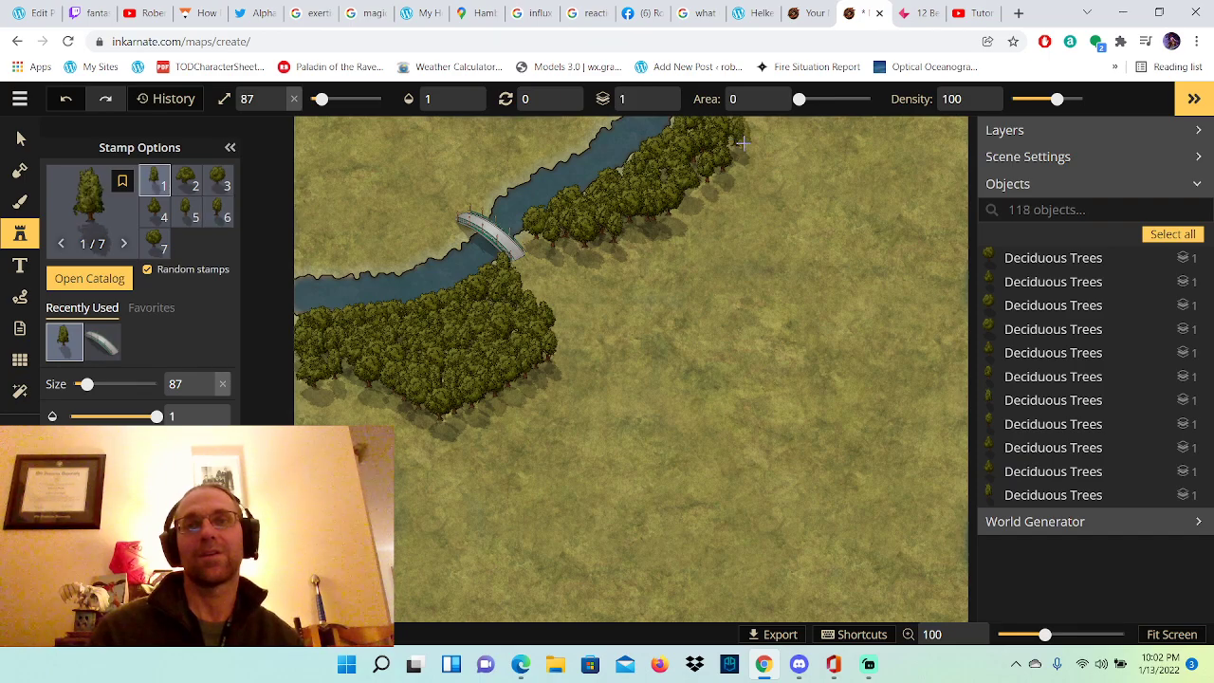
left_click(745, 147)
left_click(759, 144)
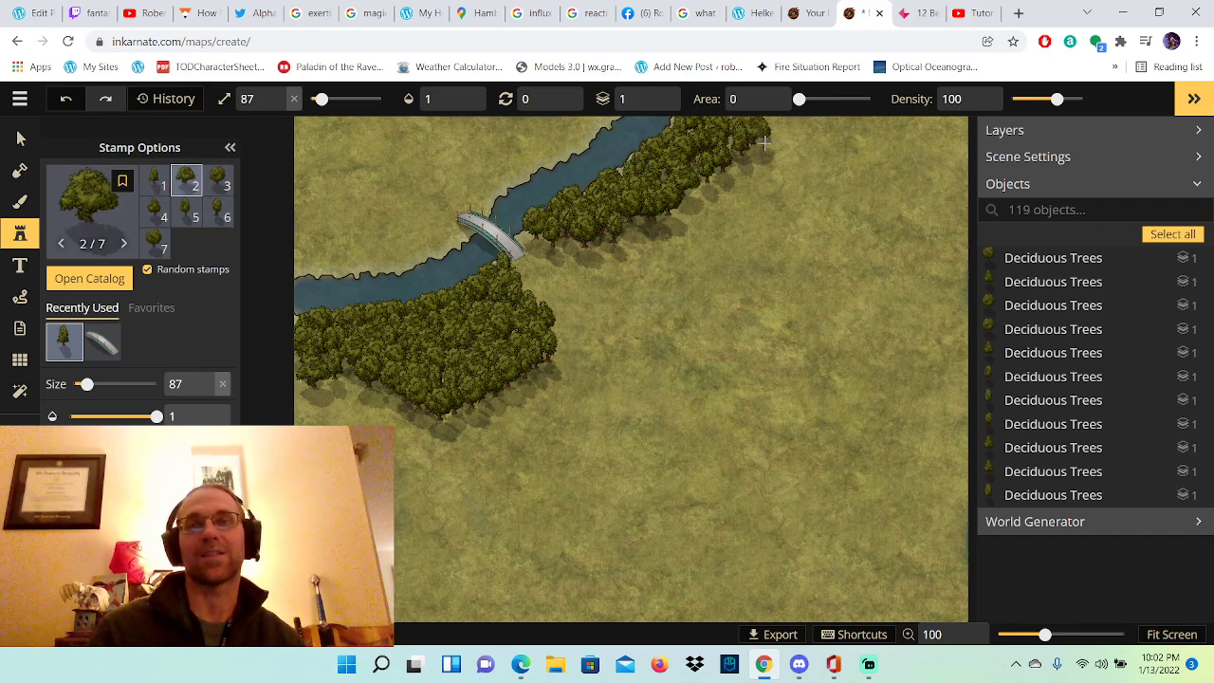
left_click(764, 151)
Step: Fill the area below the forest's northeastern extension with deciduous trees, working southwest along its lower edge
left_click(748, 176)
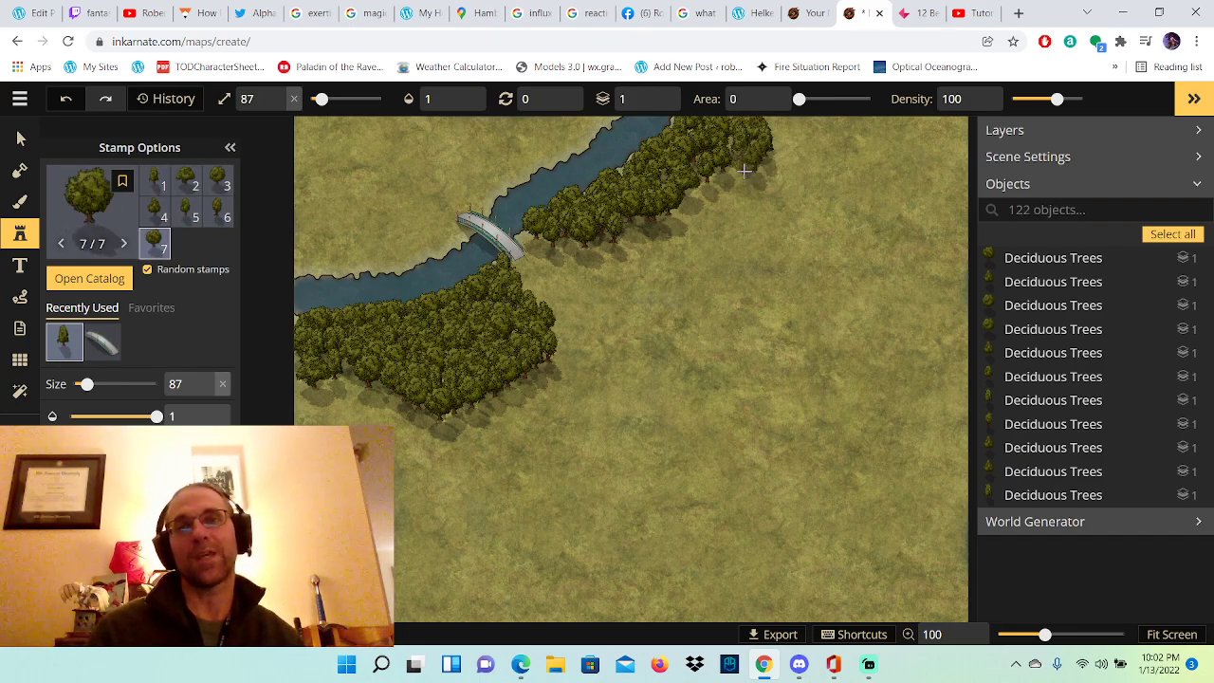
left_click(736, 187)
left_click(726, 186)
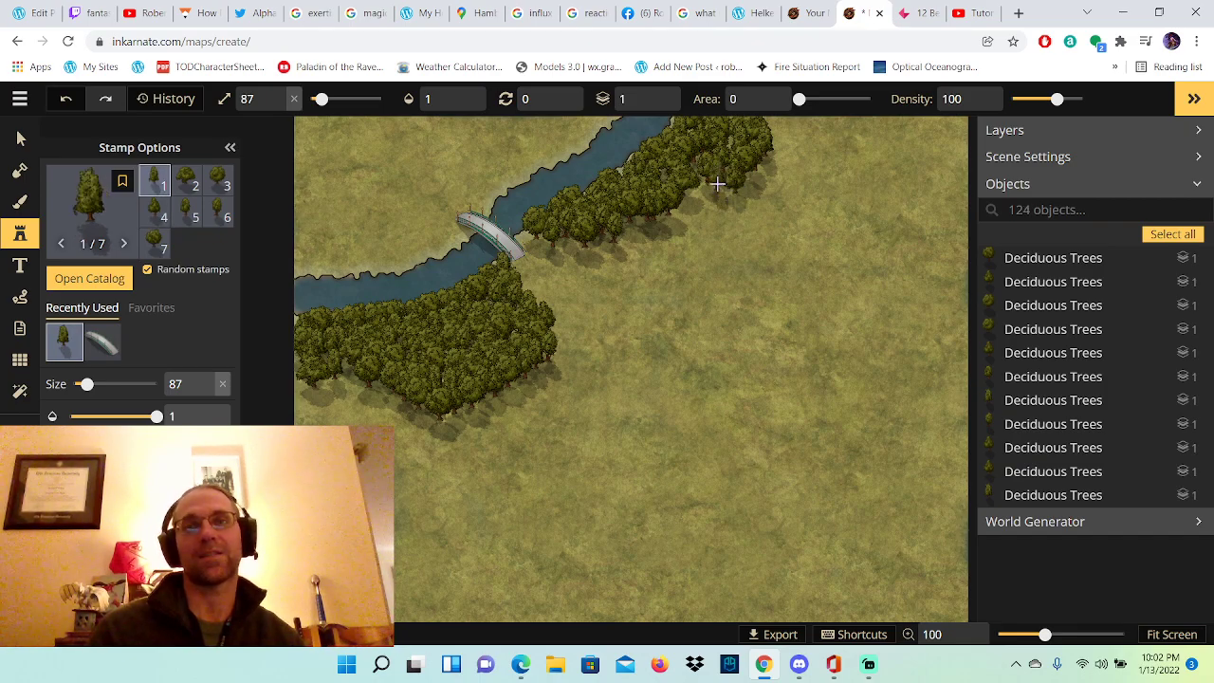
left_click(716, 186)
left_click(699, 199)
left_click(713, 204)
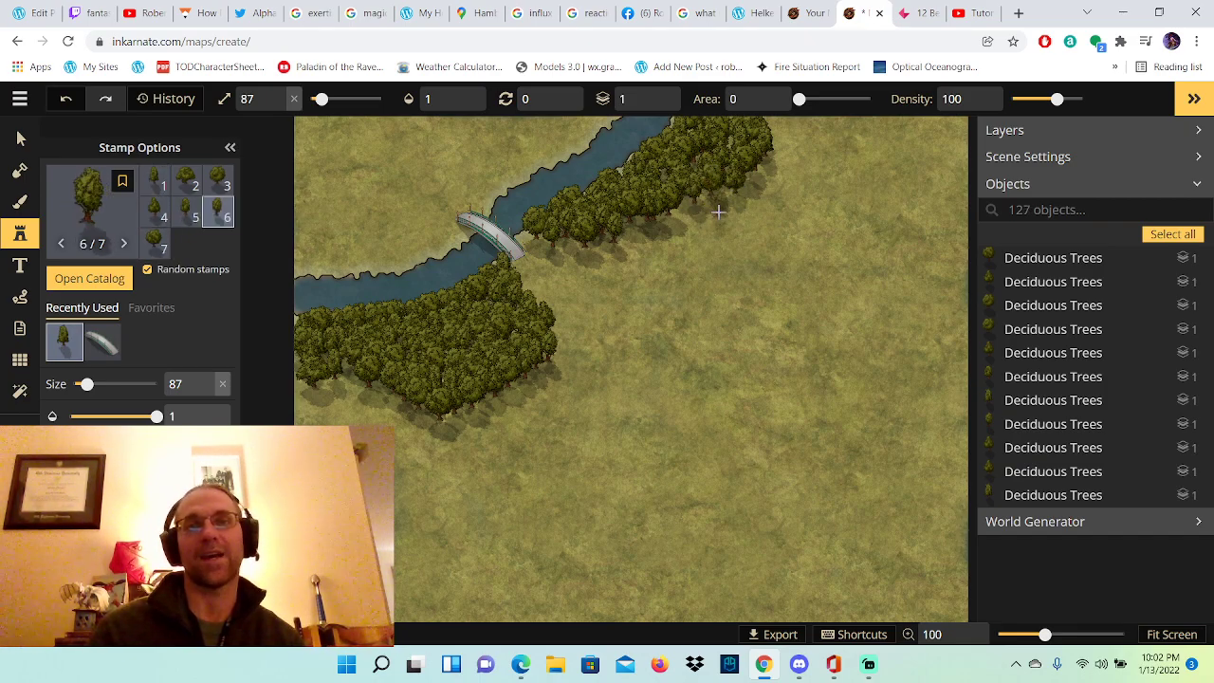
left_click(713, 206)
Step: Widen the riverbank forest's eastern end with overlapping deciduous trees between its southeastern corner and the north edge
left_click(749, 199)
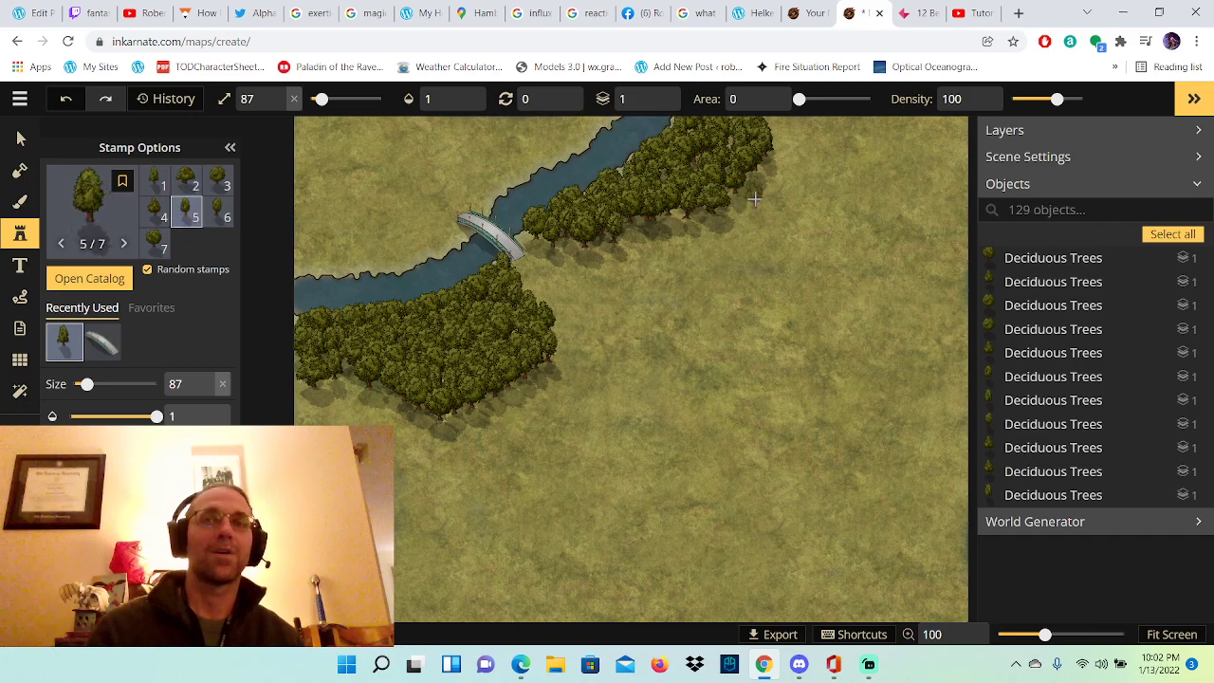
left_click(752, 190)
left_click(764, 171)
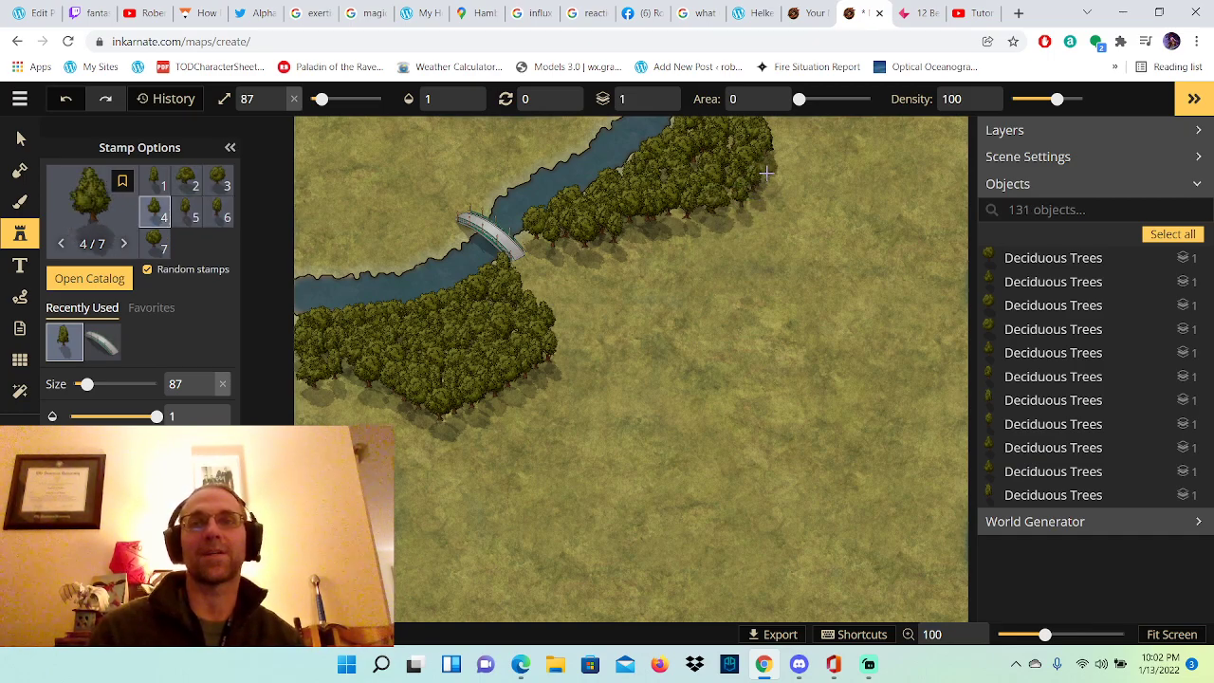
left_click(770, 152)
left_click(772, 144)
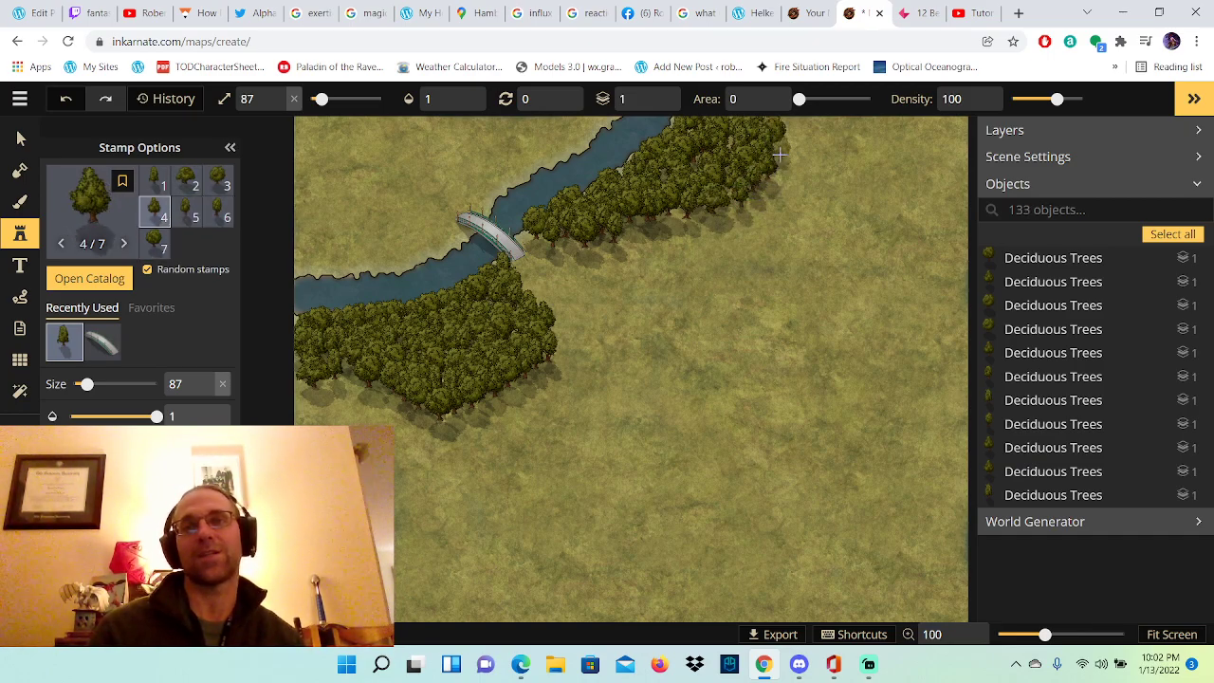
left_click(784, 165)
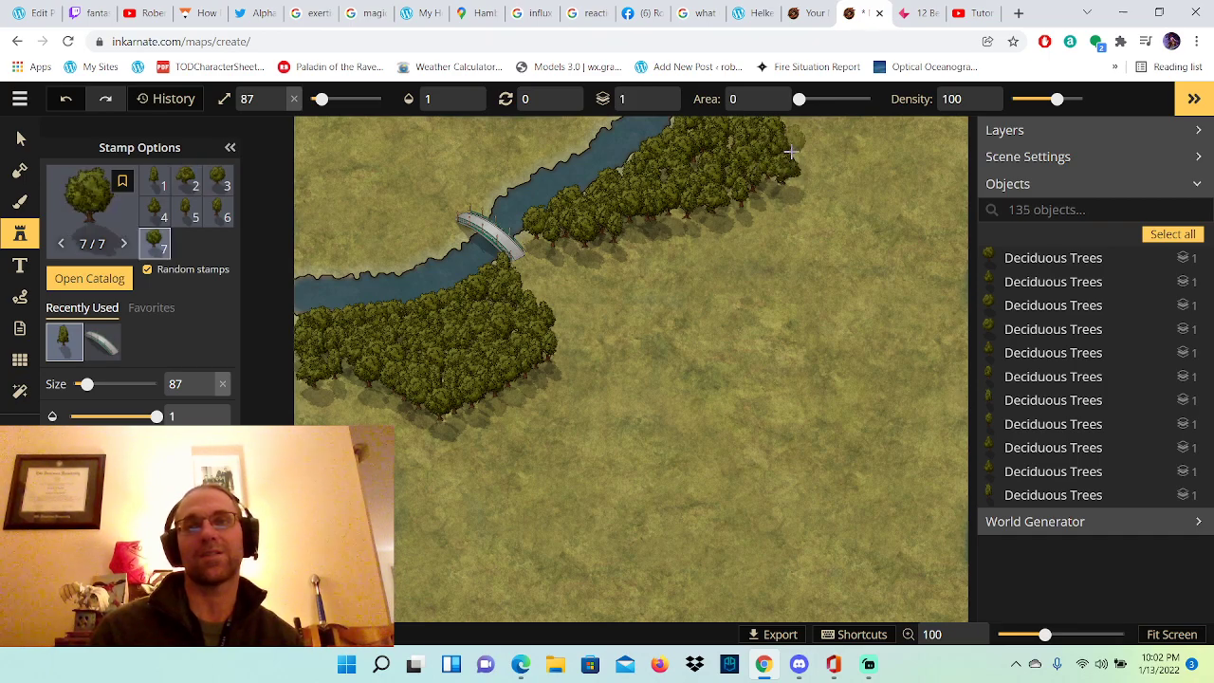
left_click(799, 171)
left_click(795, 180)
left_click(778, 199)
left_click(776, 201)
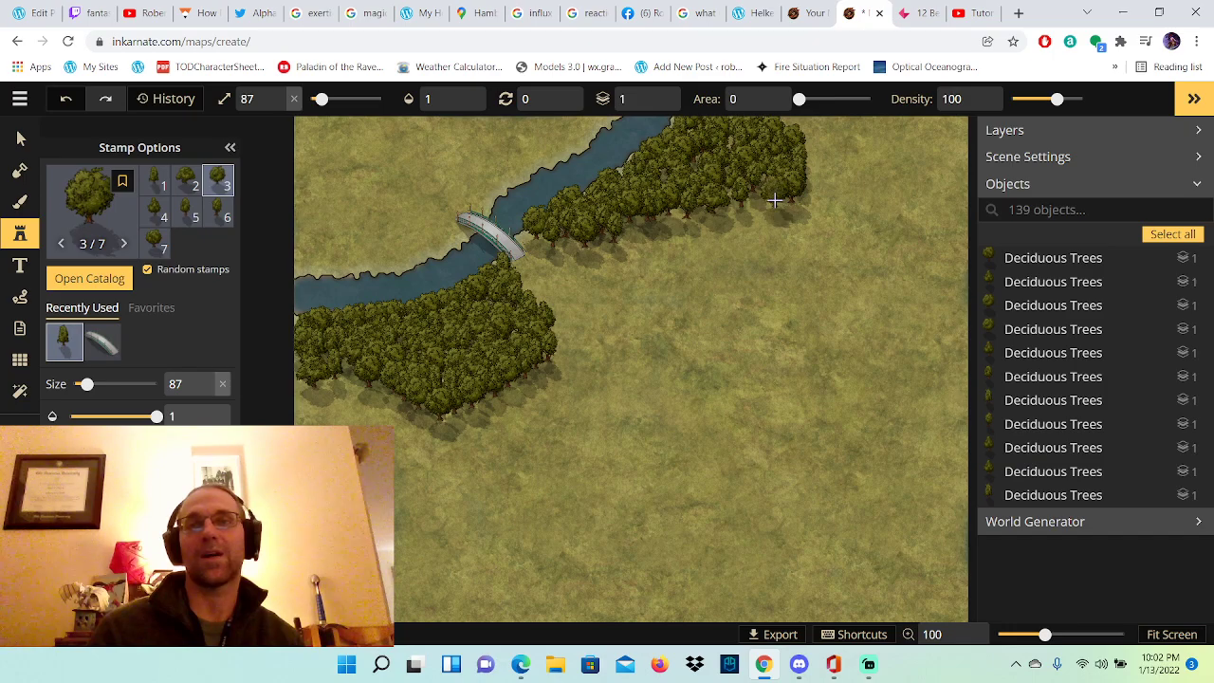
Step: Add a row of deciduous trees along the riverbank forest's southern edge, from its southeastern corner west toward the bridge
left_click(763, 209)
left_click(743, 214)
left_click(738, 219)
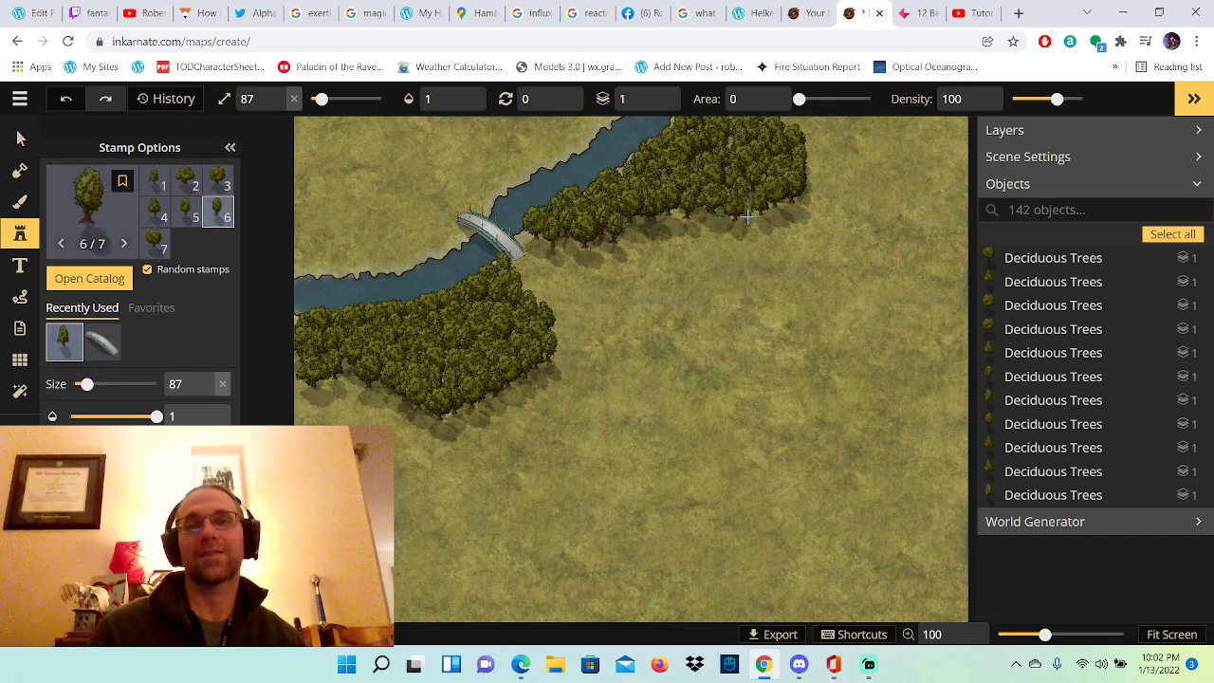
left_click(716, 222)
left_click(707, 223)
left_click(689, 225)
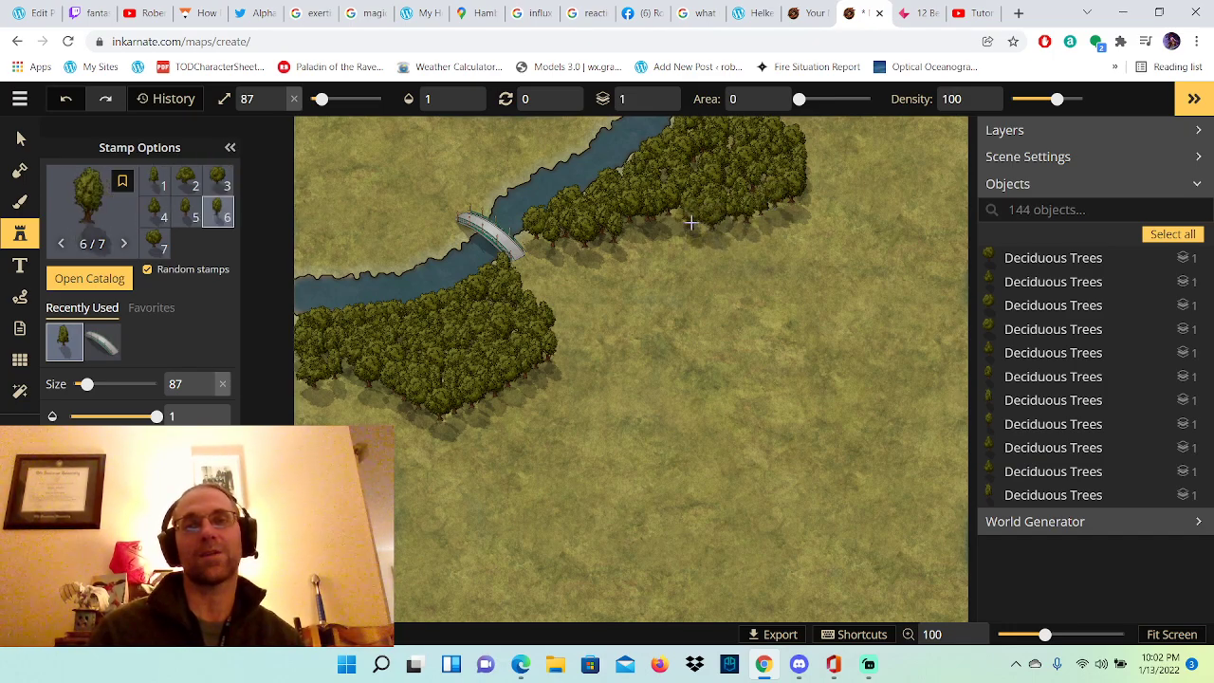
left_click(662, 227)
left_click(642, 234)
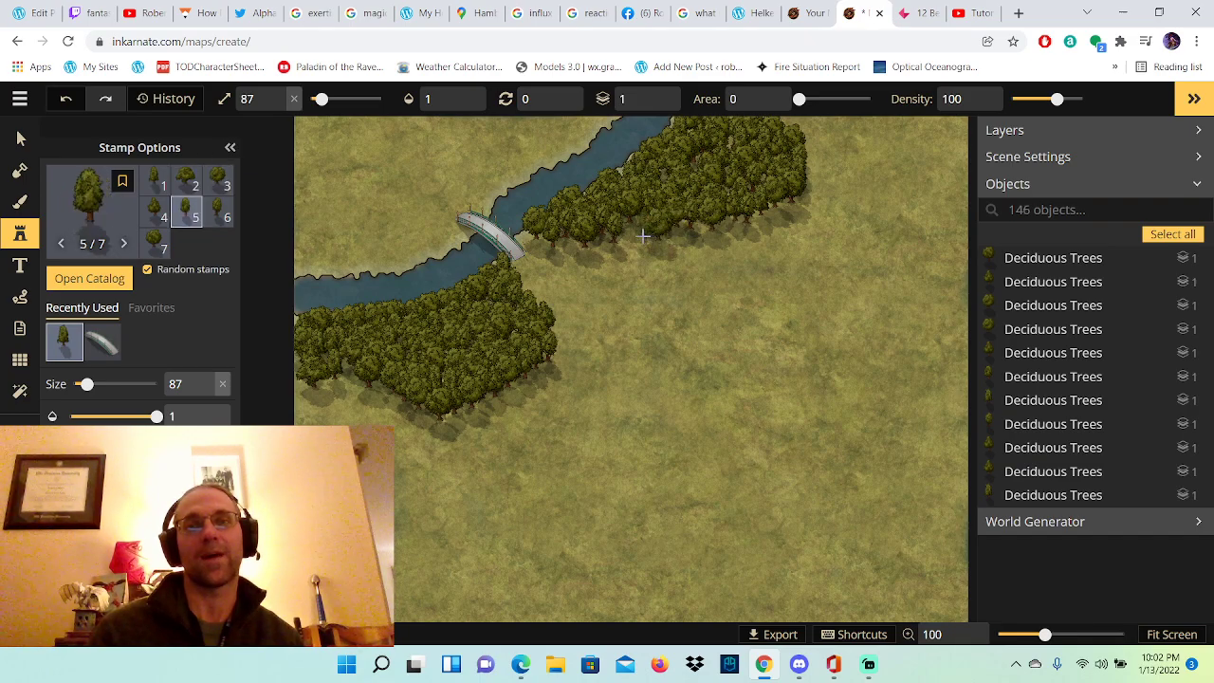
Step: Thicken the southern edge of the forest northeast of the bridge with deciduous trees, working east from its middle to the southeastern corner
left_click(718, 328)
key("ctrl+z")
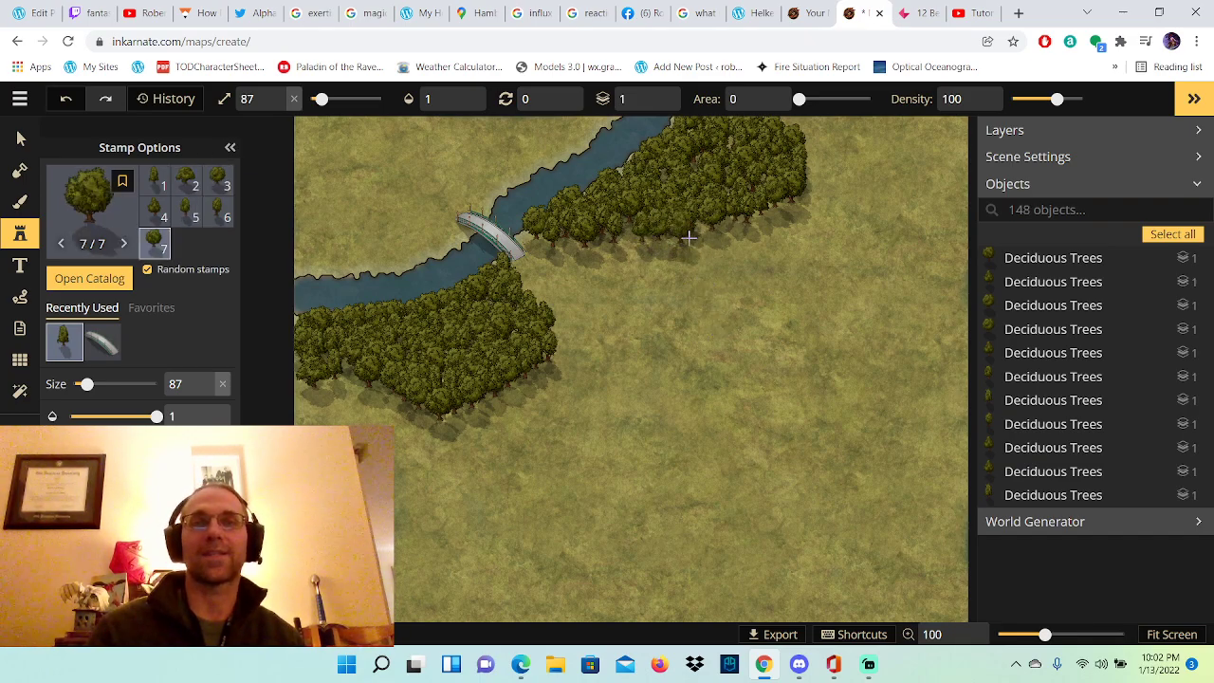
left_click(685, 234)
left_click(702, 244)
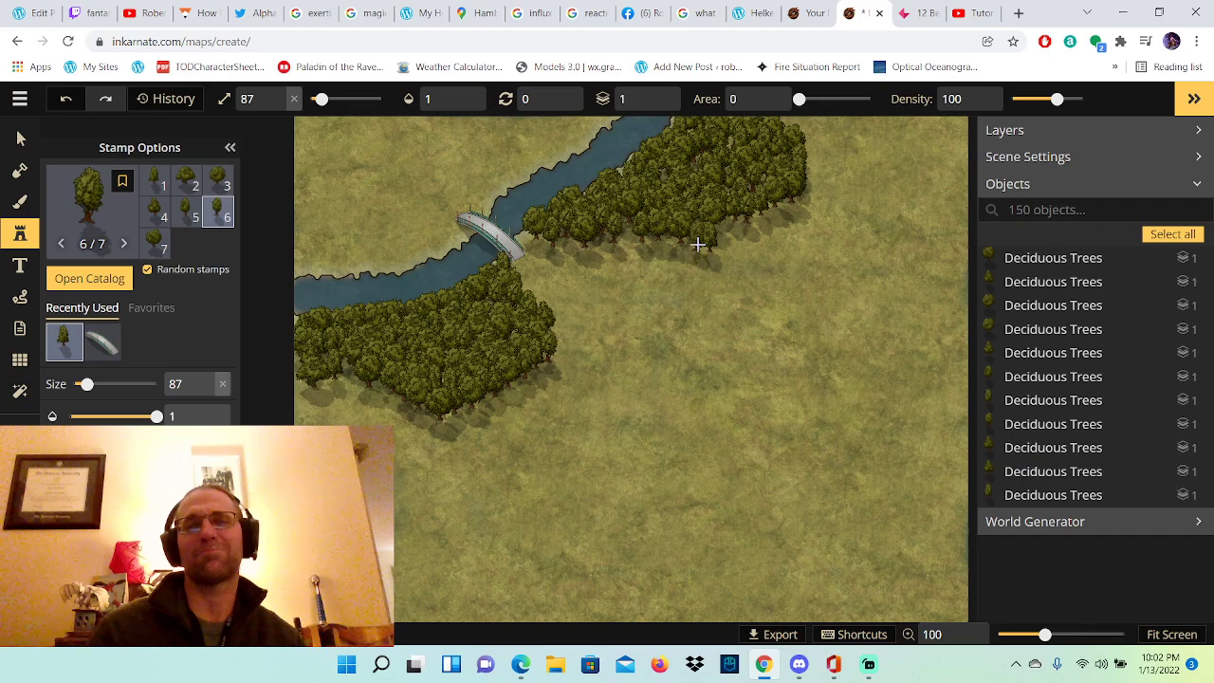
left_click(726, 249)
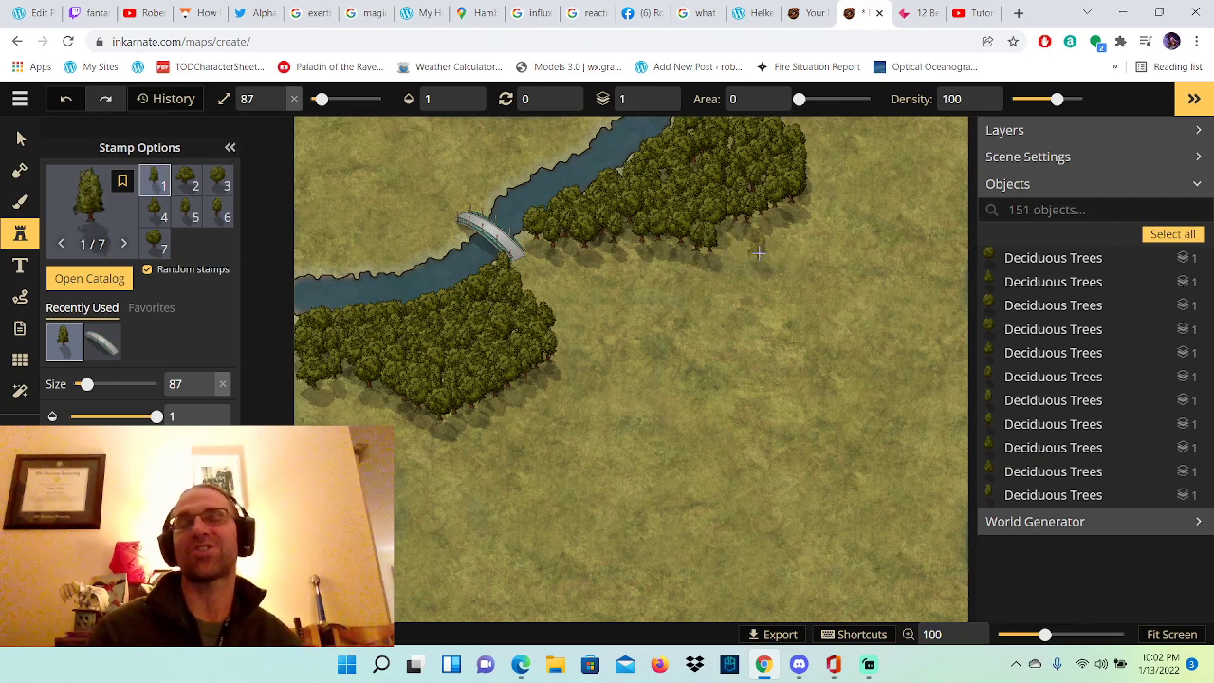
left_click(732, 236)
left_click(757, 233)
left_click(755, 231)
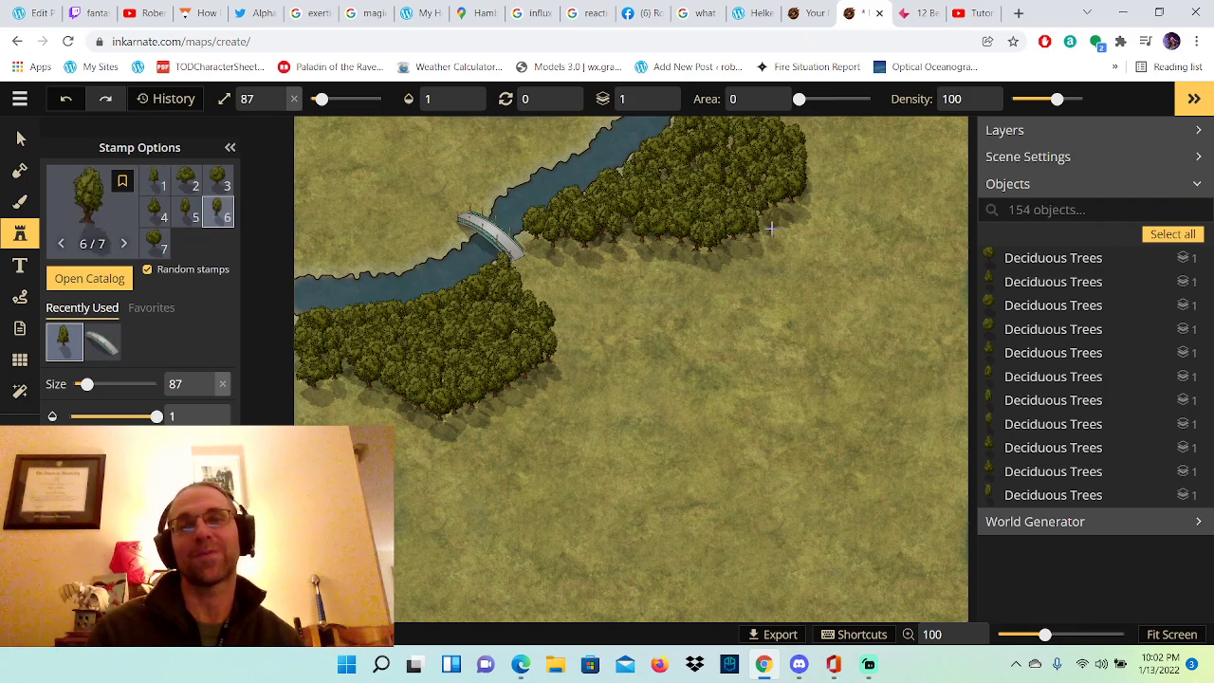
left_click(771, 229)
left_click(783, 223)
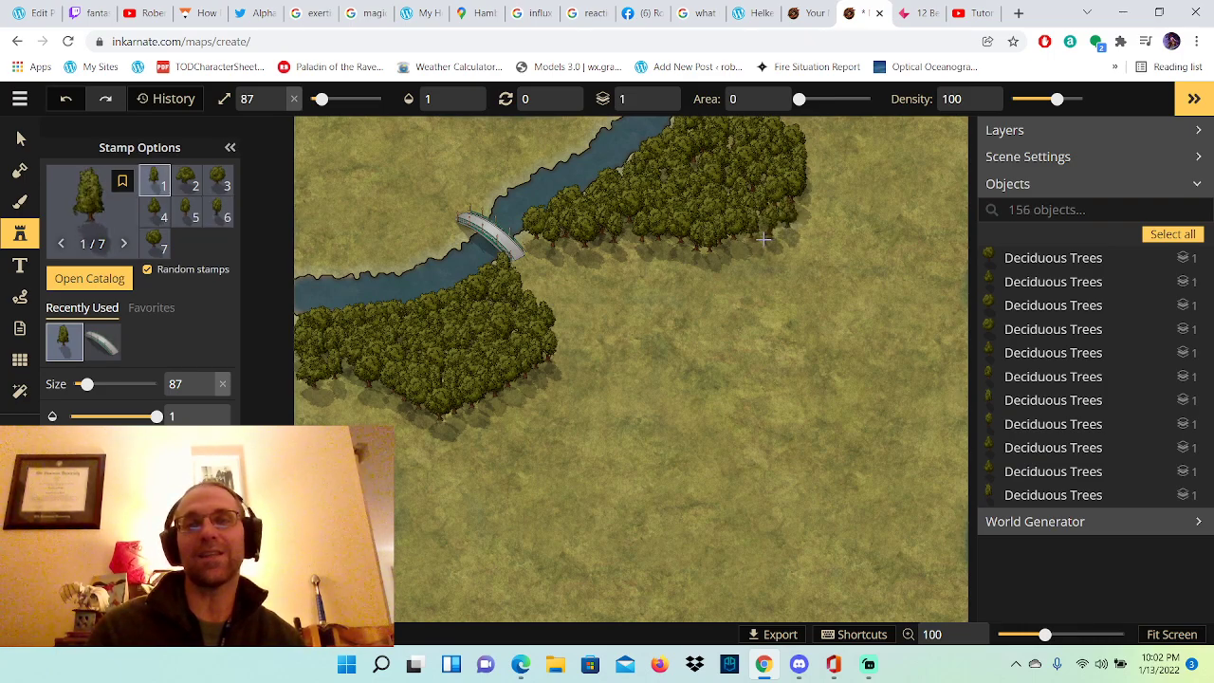
left_click(764, 280)
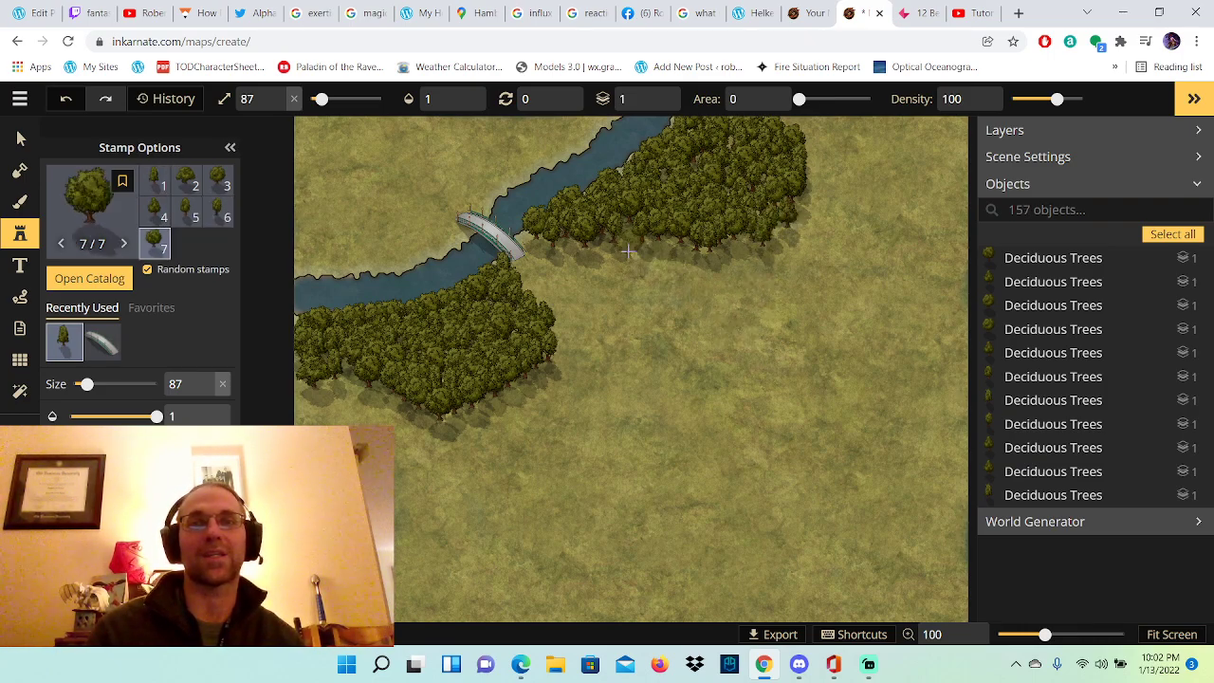
Step: Add another row of deciduous trees below the middle of the northeastern forest's southern edge, working east
left_click(658, 269)
left_click(675, 254)
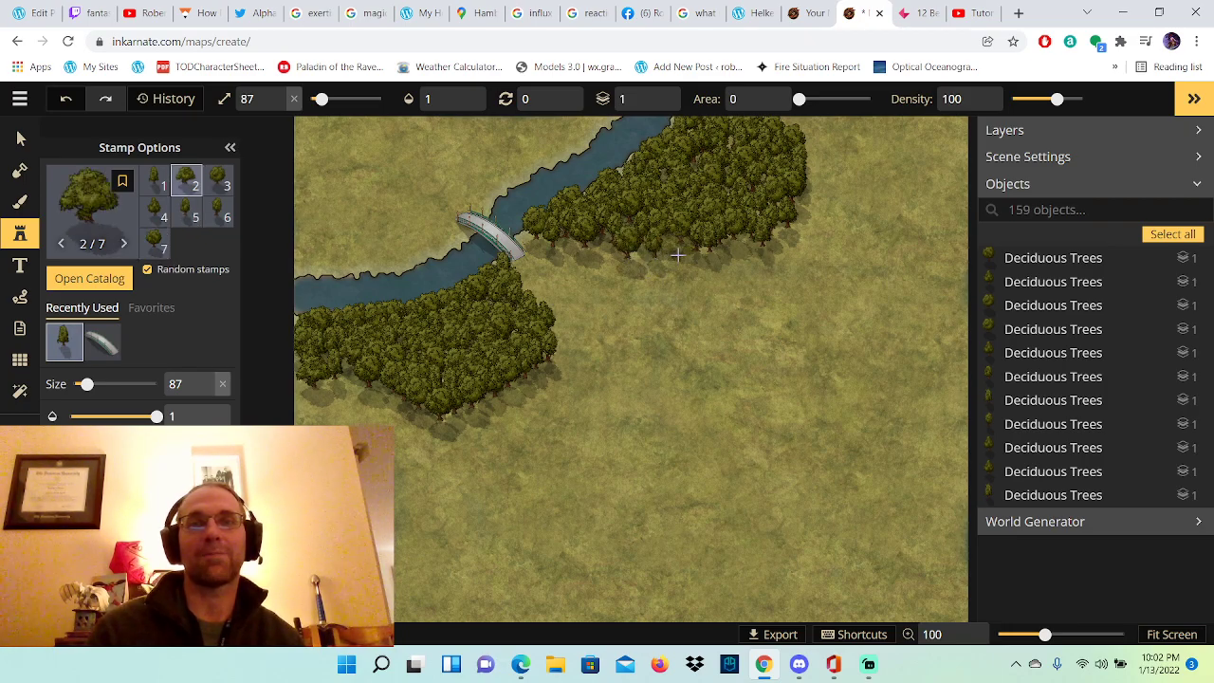
left_click(688, 258)
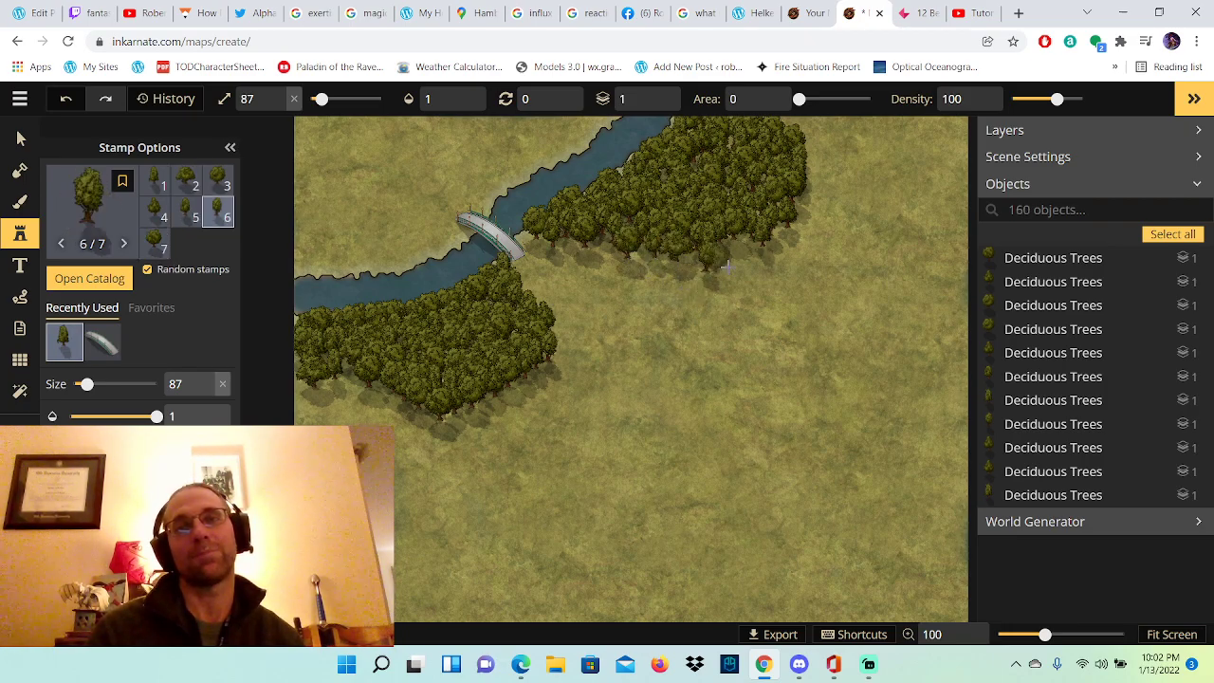
left_click(733, 251)
left_click(739, 258)
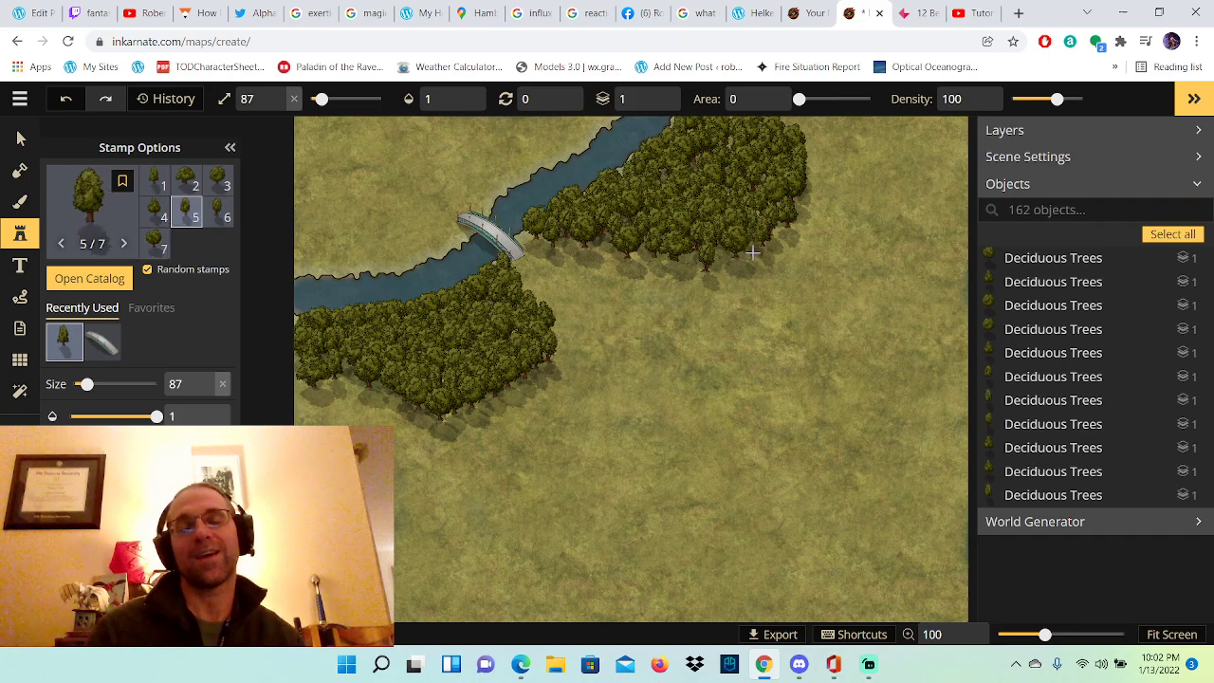
Step: Extend the northeastern forest's eastern side outward with a small cluster of deciduous trees near the map's north edge
left_click(814, 200)
left_click(827, 159)
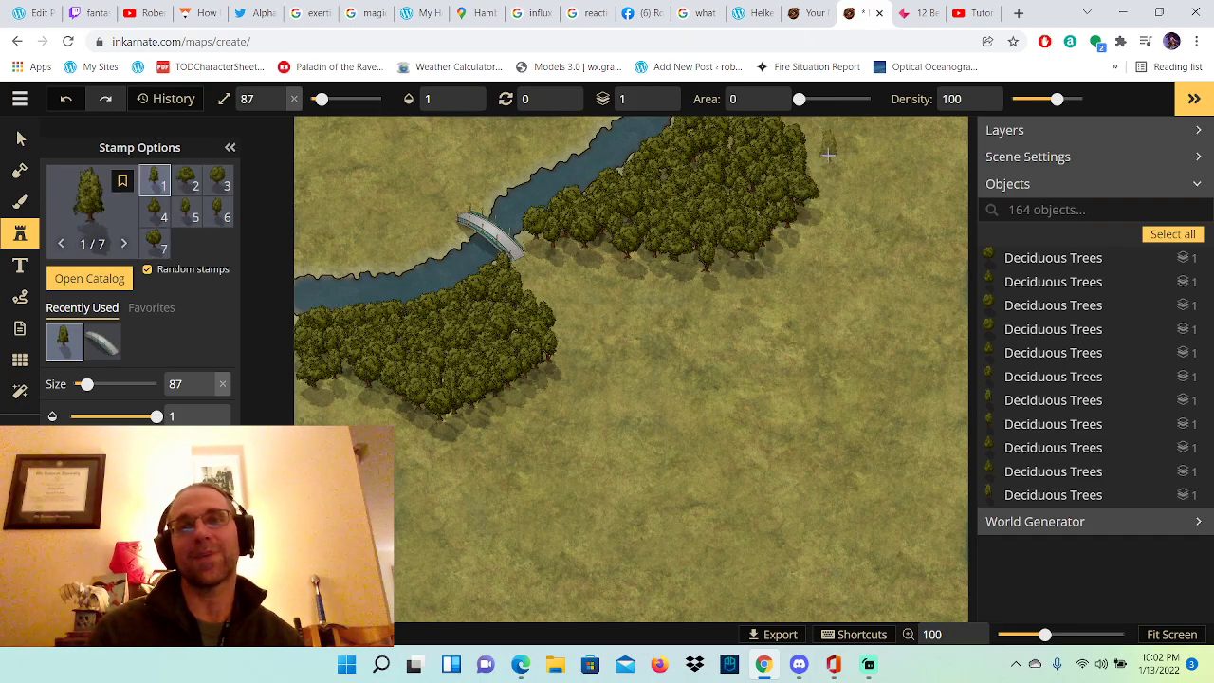
left_click(818, 158)
left_click(821, 173)
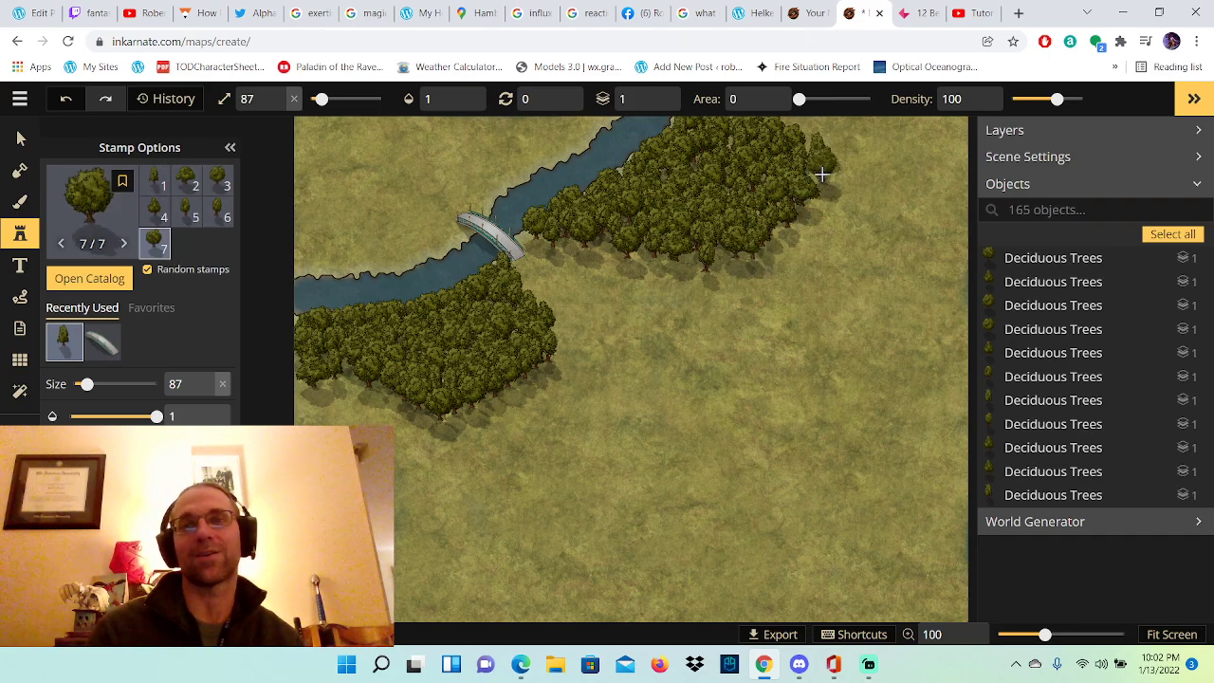
left_click(683, 423)
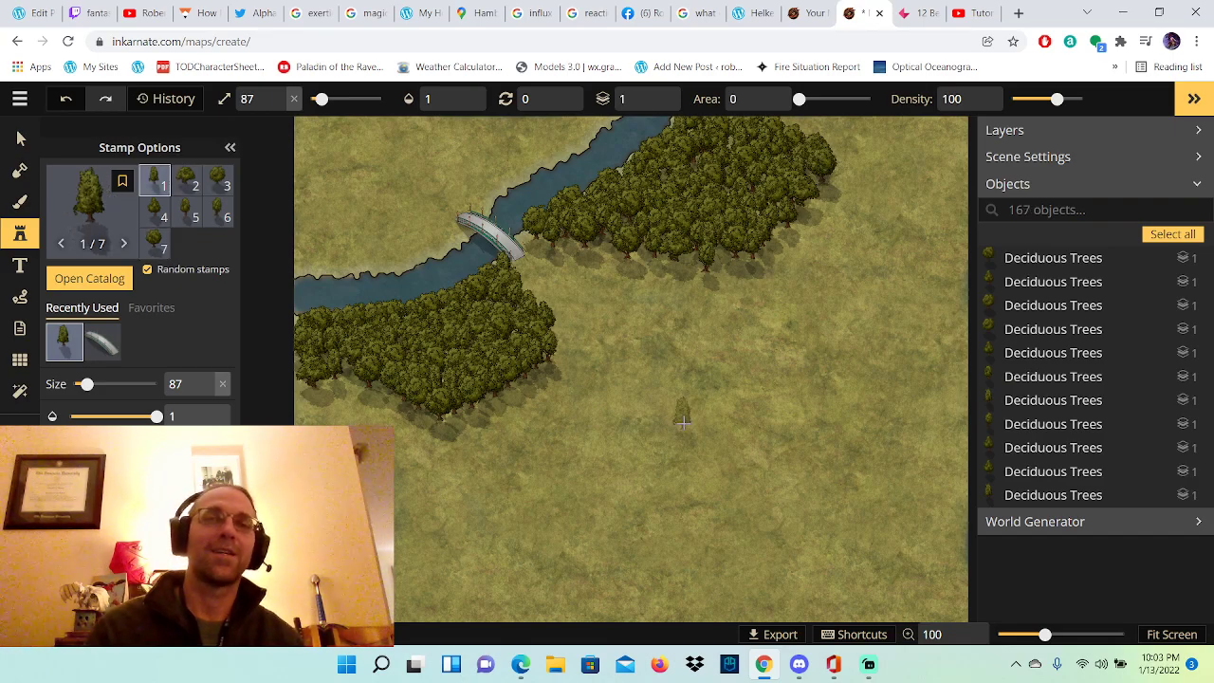
Step: Add deciduous trees along the northeastern forest's southwestern edge, starting near the bridge and working southeast
left_click(570, 256)
left_click(582, 254)
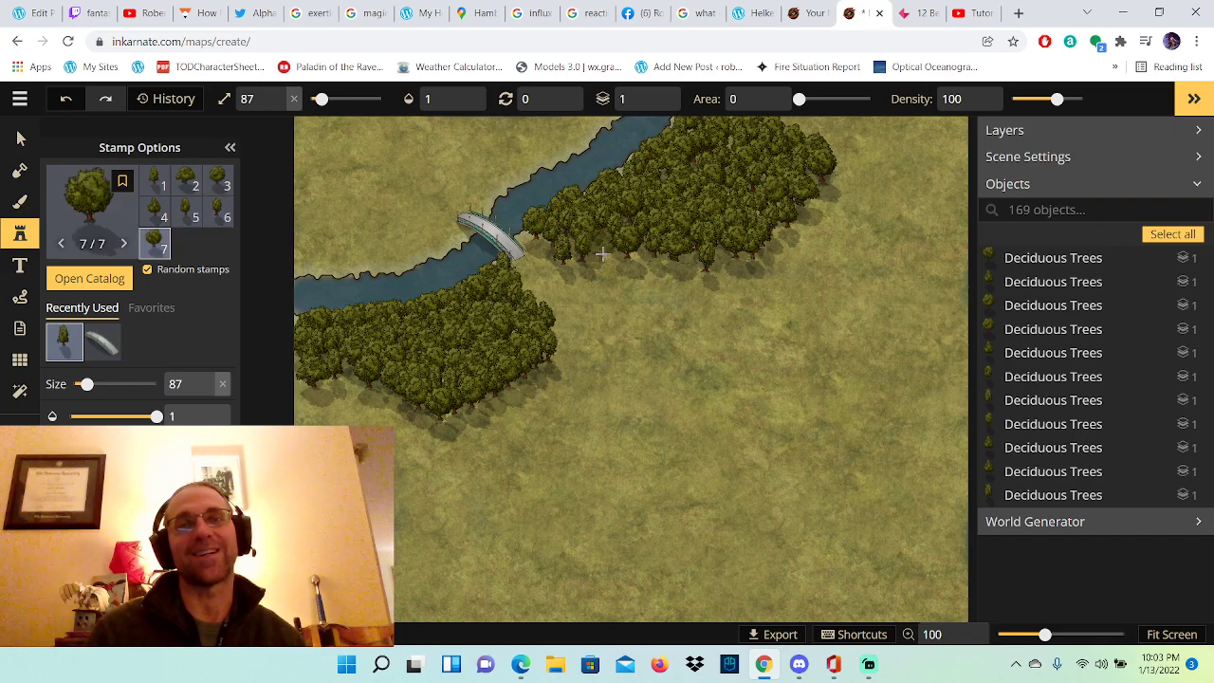
left_click(616, 270)
left_click(640, 268)
left_click(647, 274)
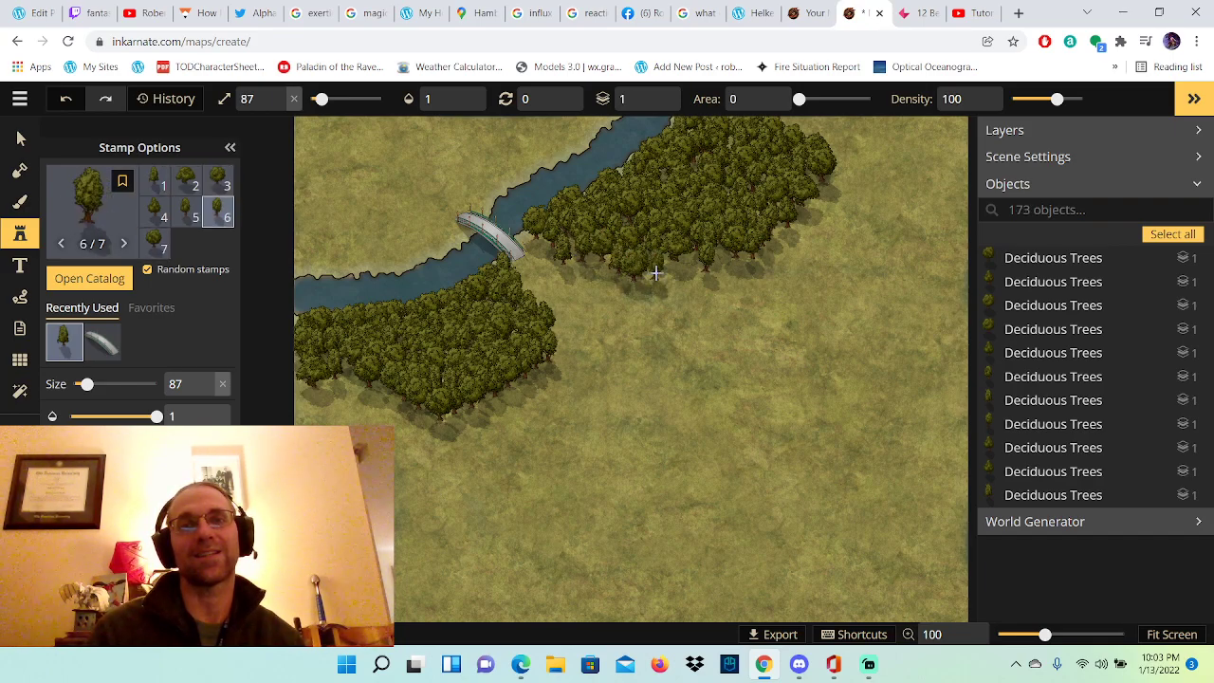
left_click(656, 273)
left_click(693, 386)
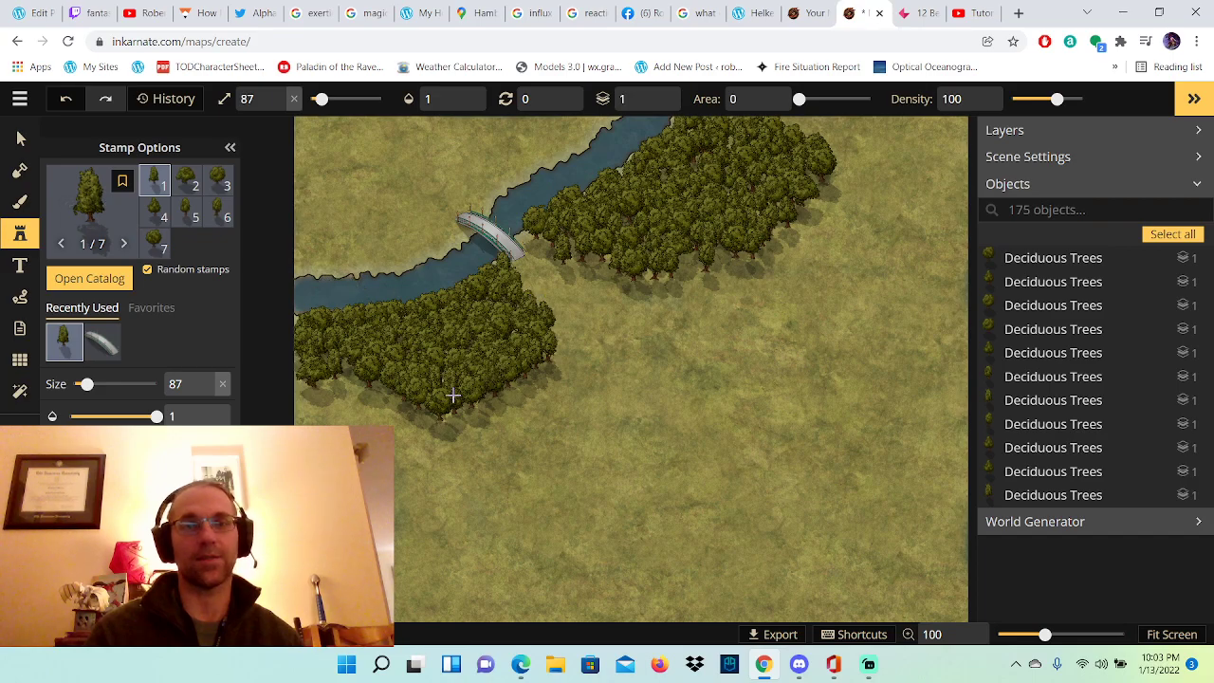
Step: Fill in the lower-left edge of the forest southwest of the bridge with deciduous trees, working toward its southern tip
left_click(385, 393)
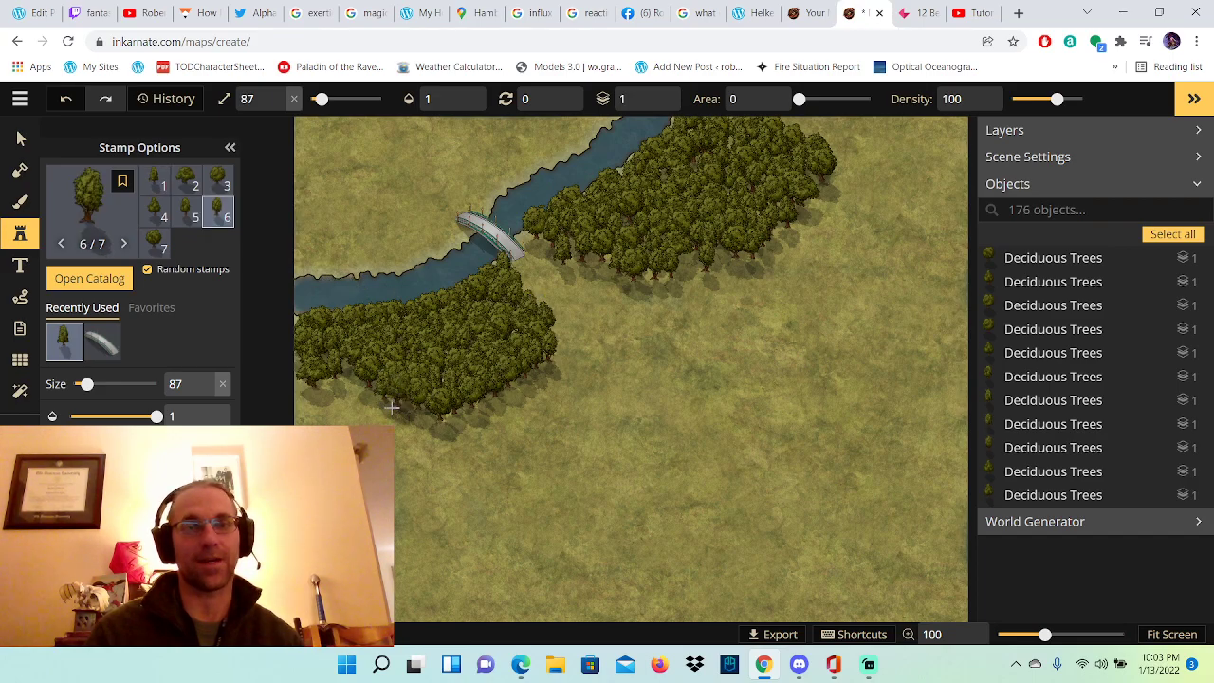
left_click(389, 398)
left_click(357, 390)
left_click(379, 402)
left_click(398, 410)
left_click(417, 418)
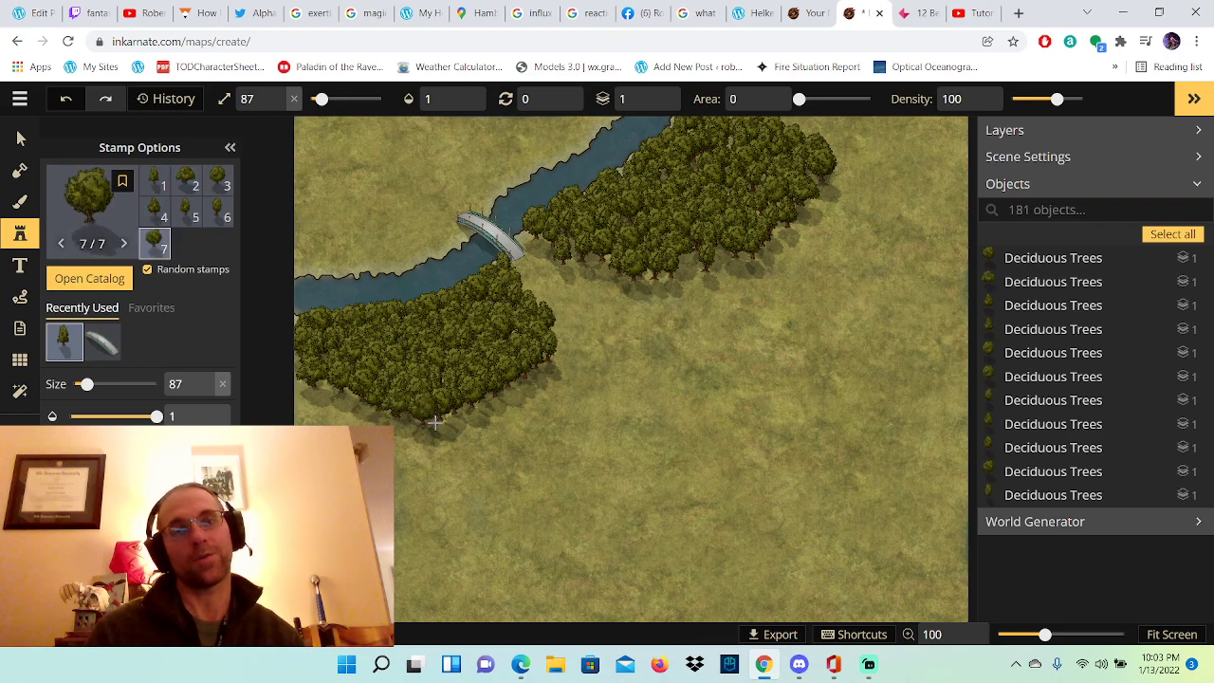
Step: Continue the tree row around the southwestern forest's southern tip and up along its southeastern edge to the eastern corner
left_click(441, 424)
left_click(460, 420)
left_click(474, 415)
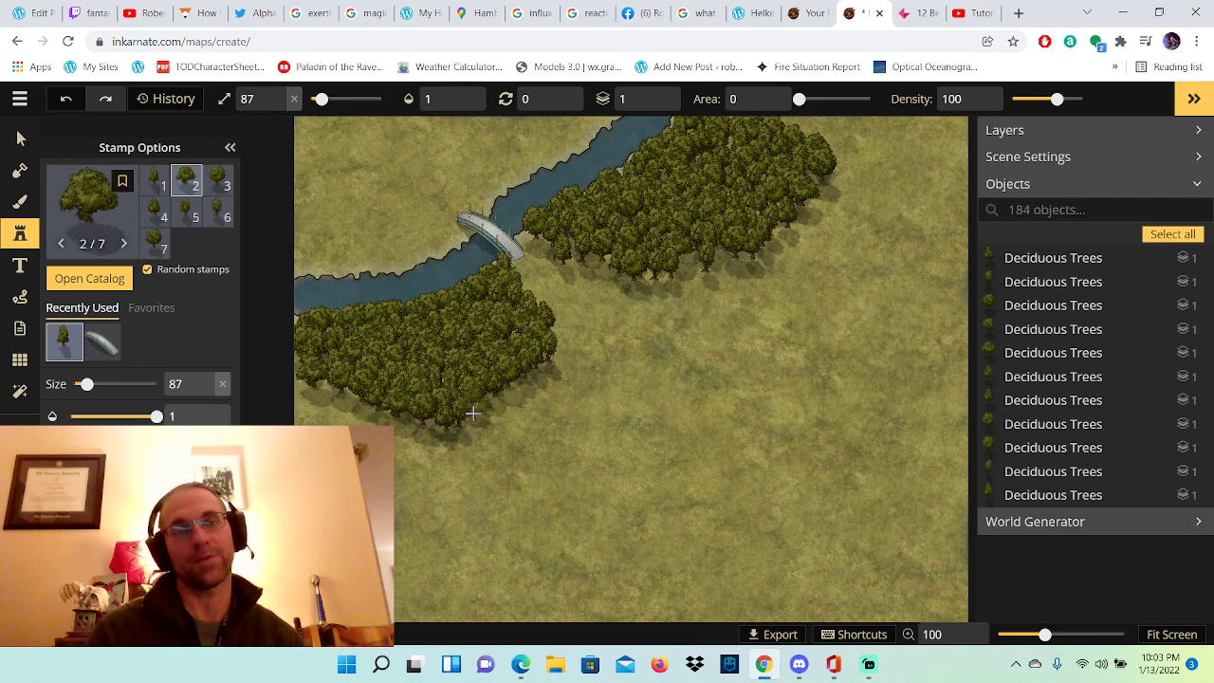
left_click(486, 410)
left_click(497, 409)
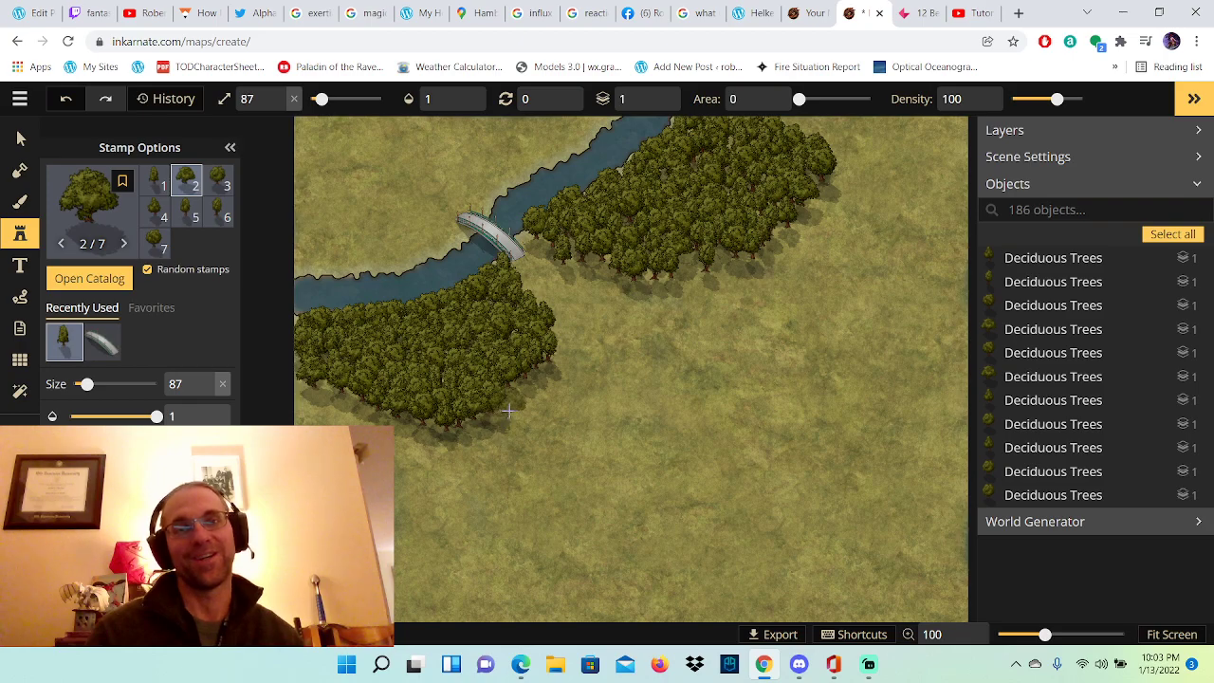
left_click(522, 397)
left_click(531, 382)
left_click(555, 375)
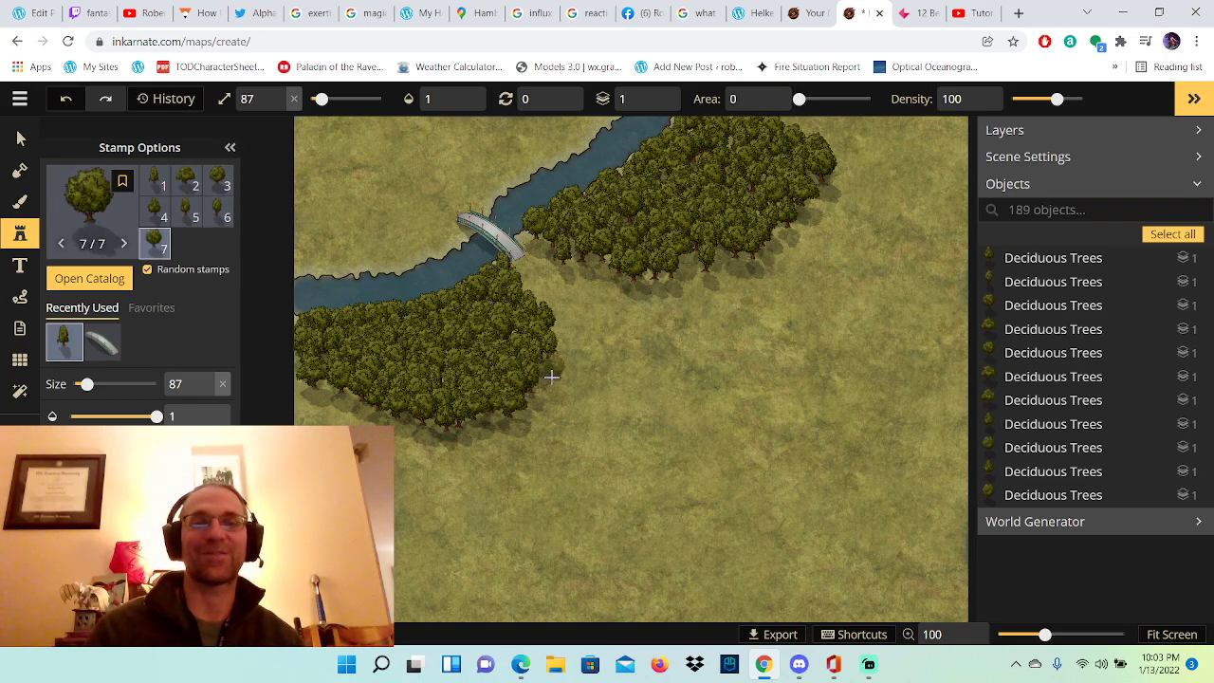
Step: Fill out the northeastern forest's southern border with more deciduous trees, moving east from below the bridge end
left_click(605, 265)
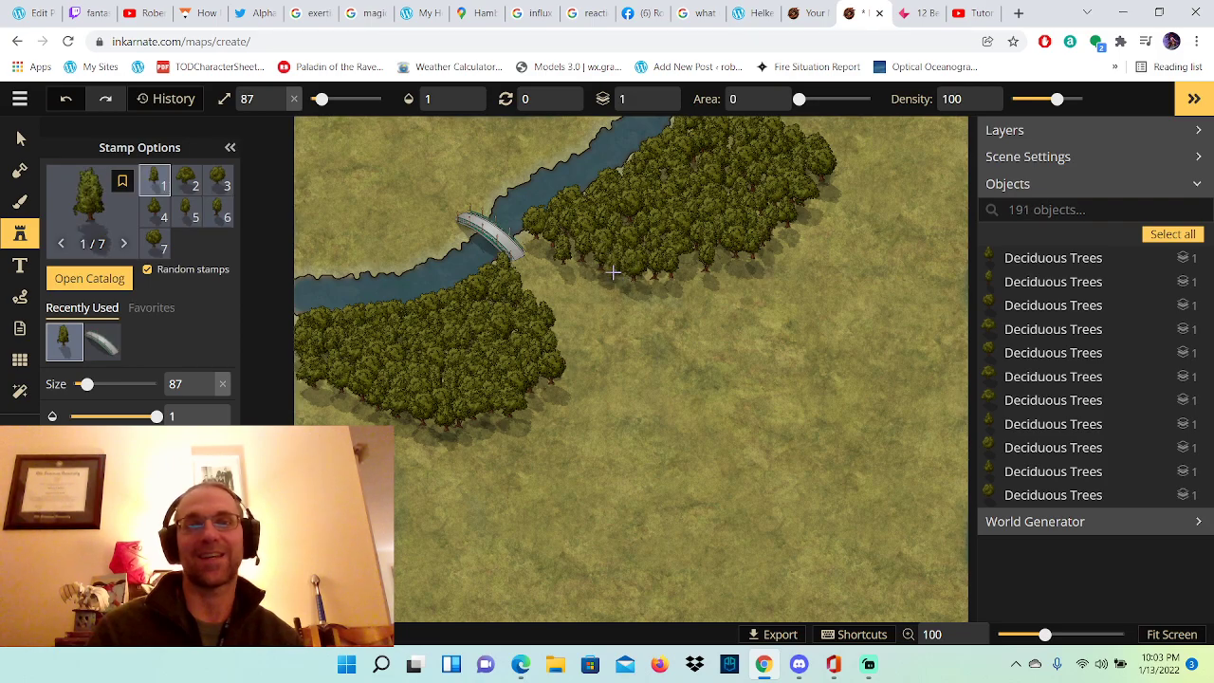
left_click(613, 272)
left_click(664, 286)
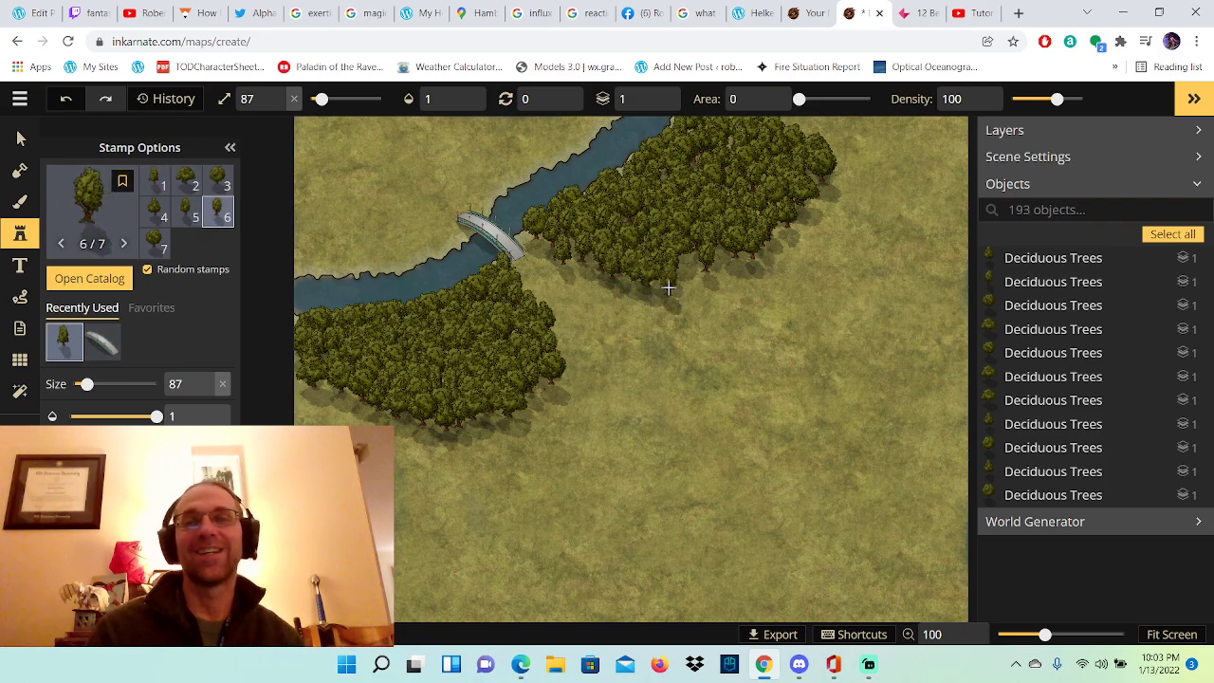
left_click(669, 288)
left_click(696, 270)
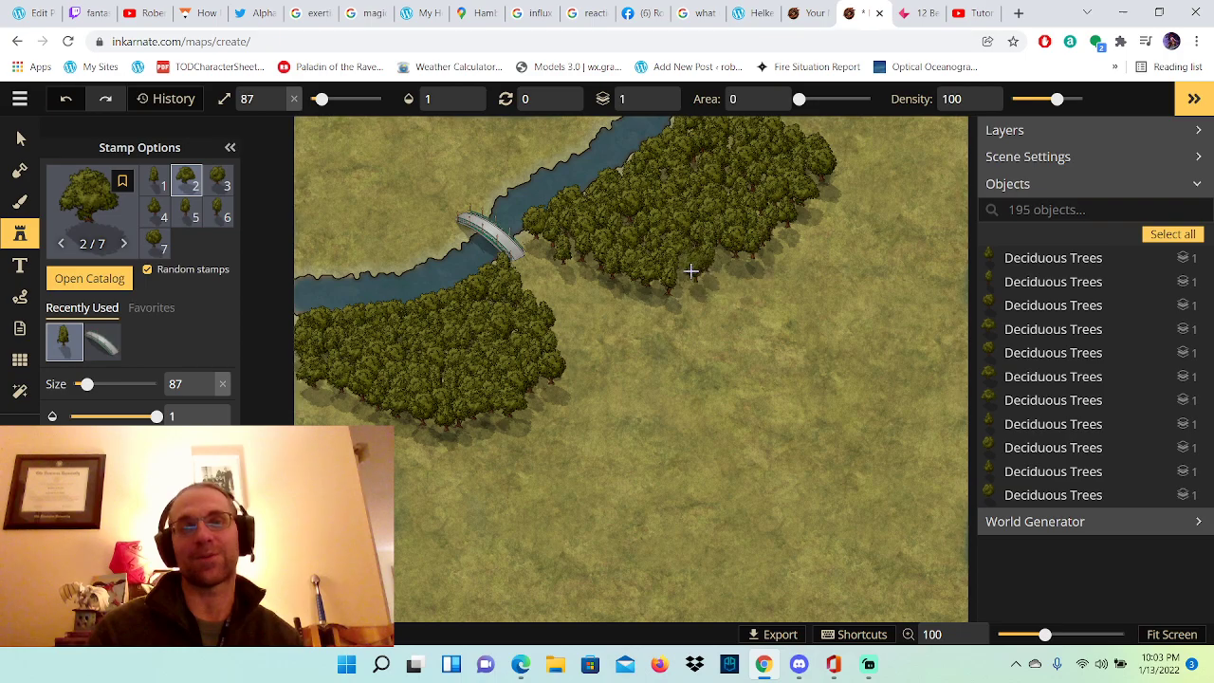
left_click(691, 272)
left_click(725, 265)
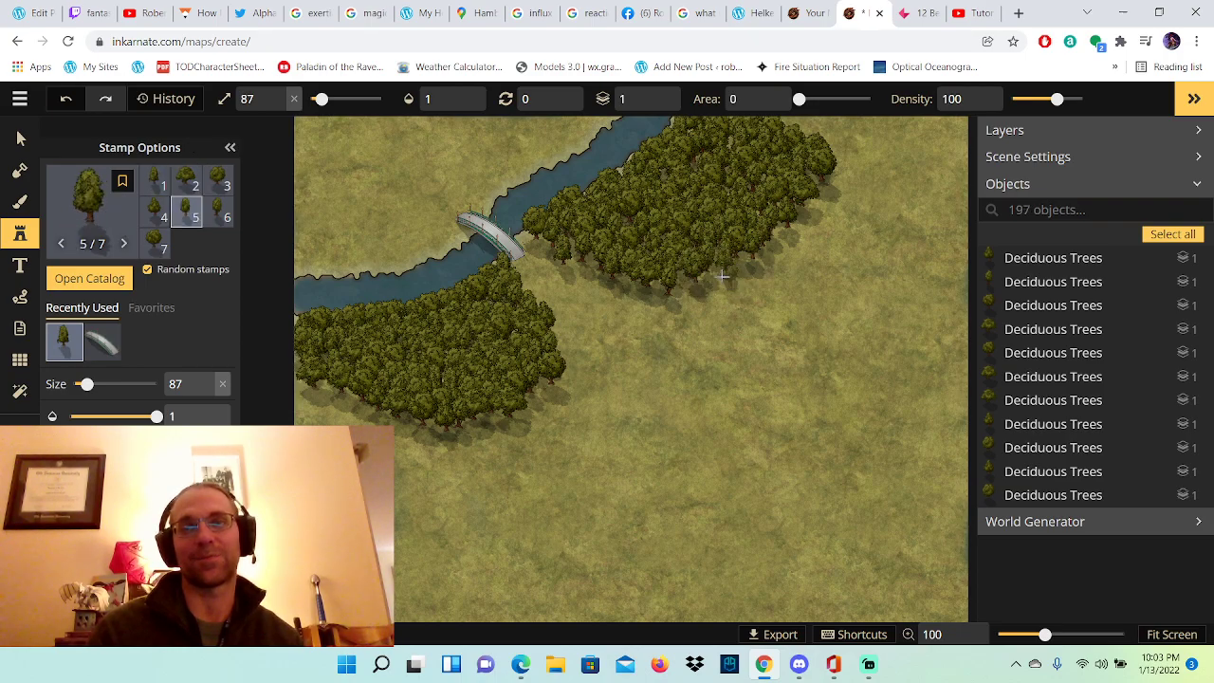
Step: Build the northeastern forest's southern edge into a point reaching farther south with overlapping deciduous trees
left_click(695, 298)
left_click(690, 296)
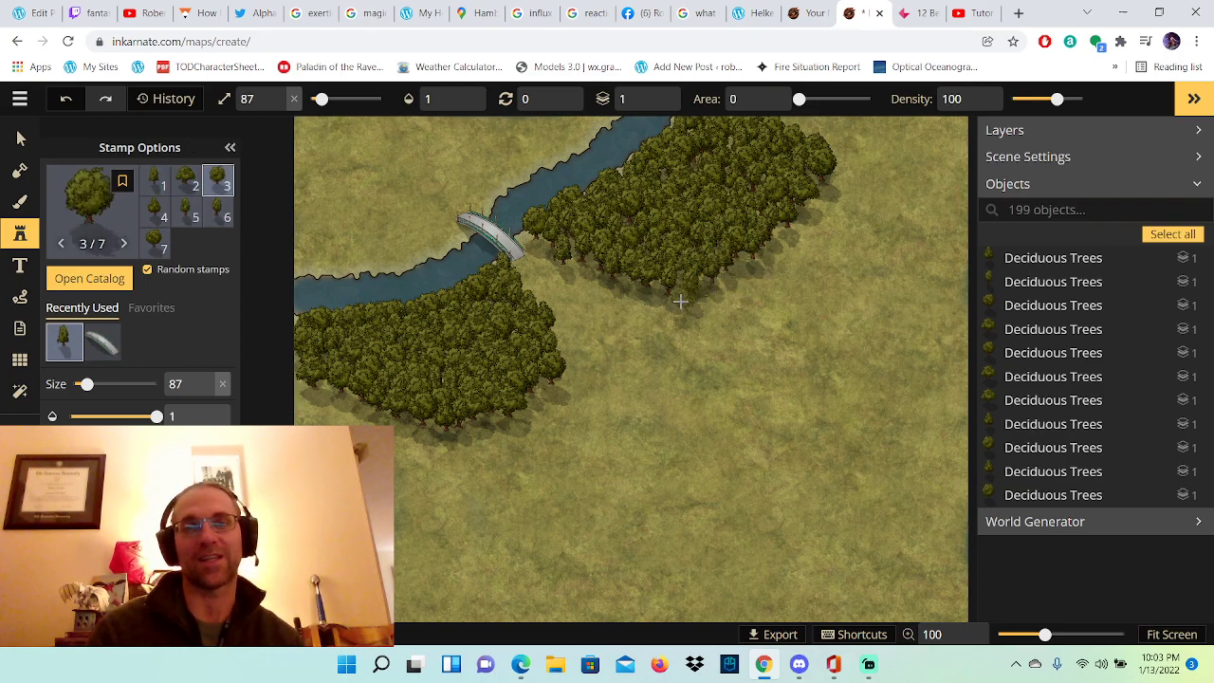
left_click(654, 291)
left_click(733, 338)
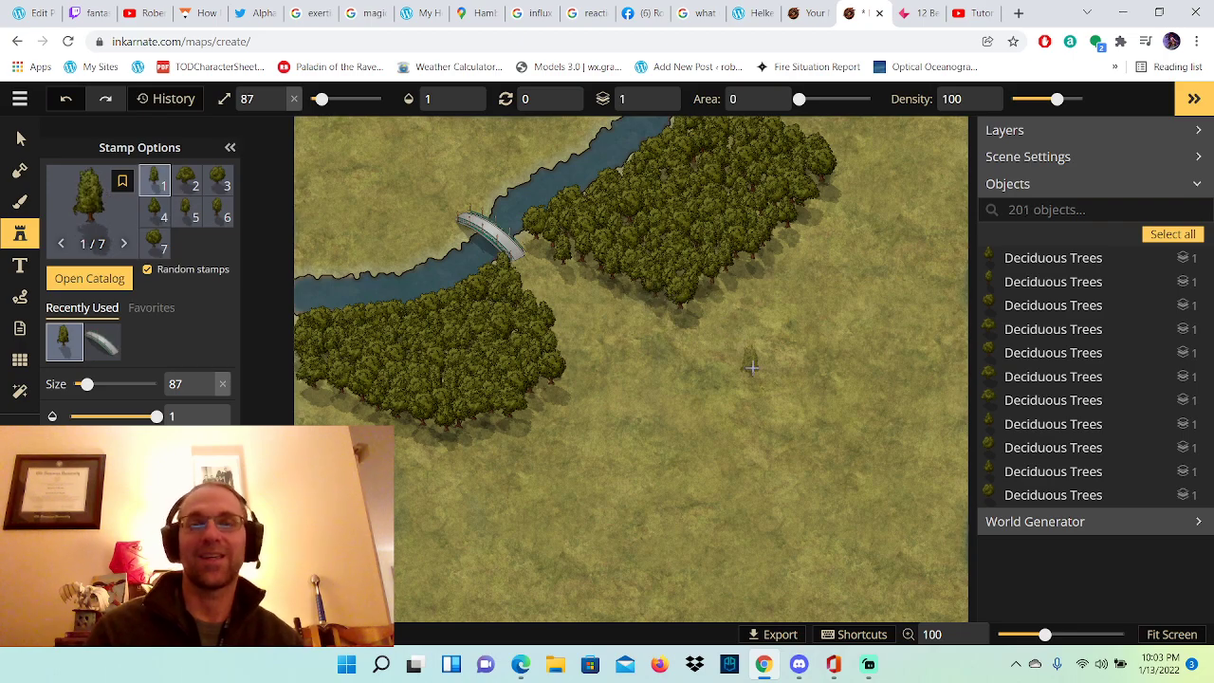
left_click(731, 278)
left_click(727, 284)
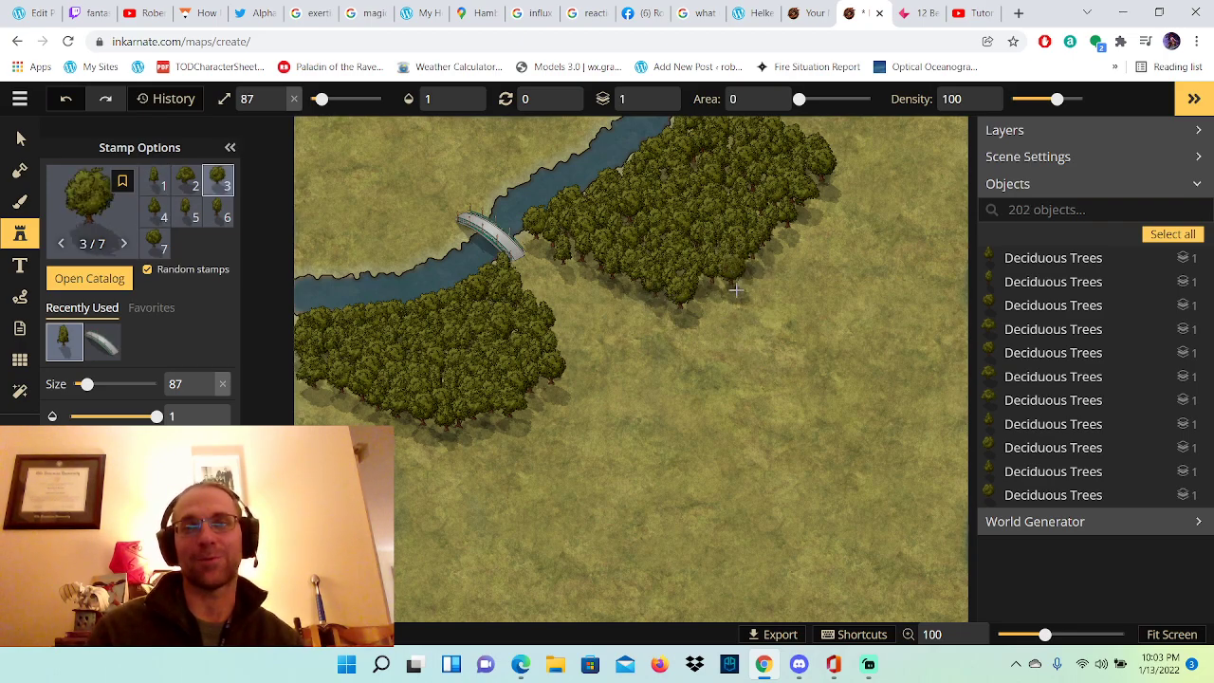
left_click(716, 297)
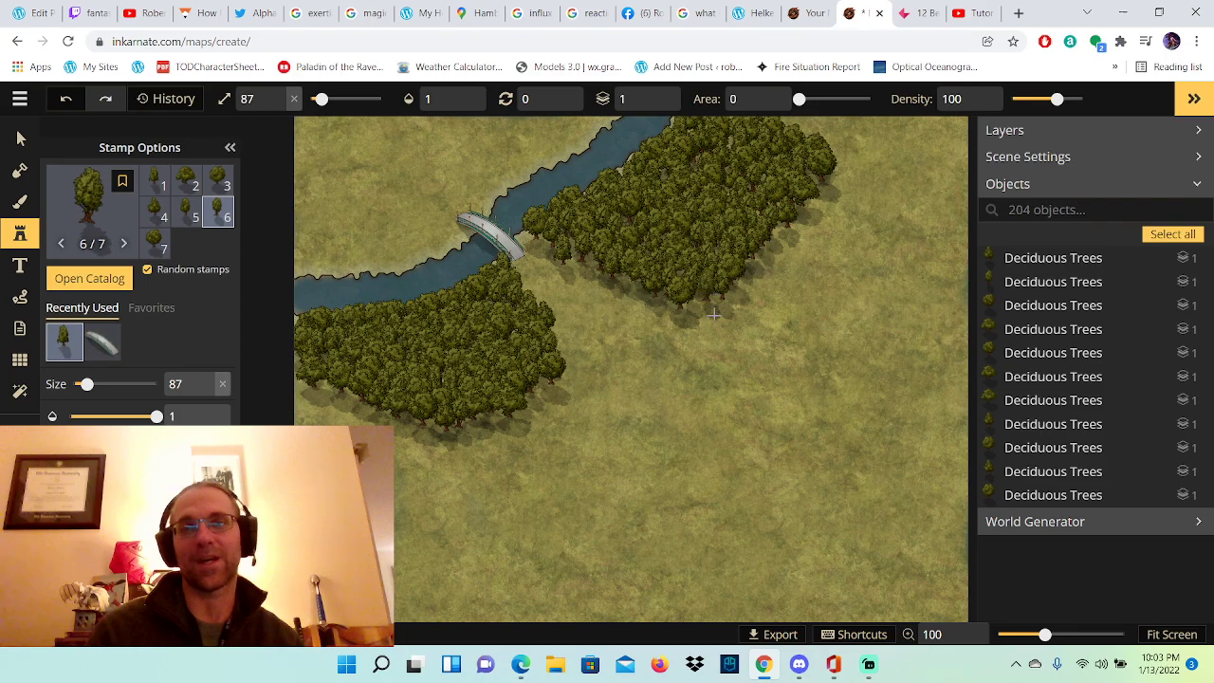
left_click(709, 314)
left_click(703, 314)
left_click(718, 305)
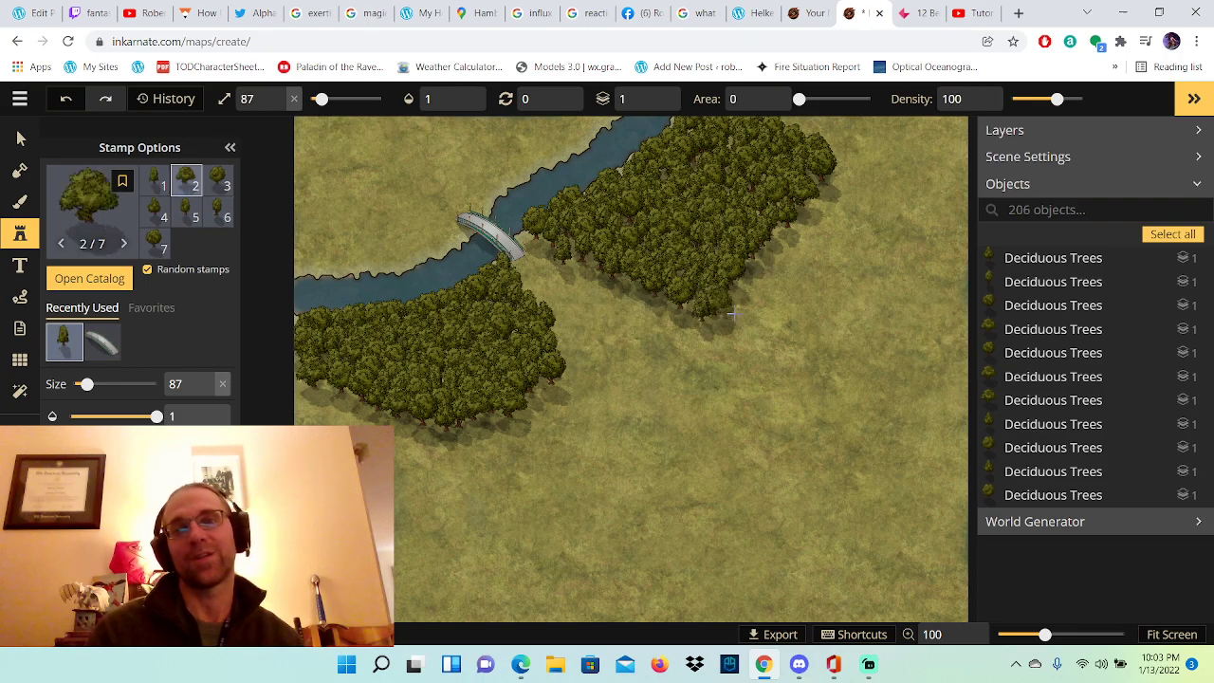
Step: Line the northeastern forest's southeastern edge with deciduous trees, working northeast from its southern point
left_click(742, 284)
left_click(756, 269)
left_click(778, 250)
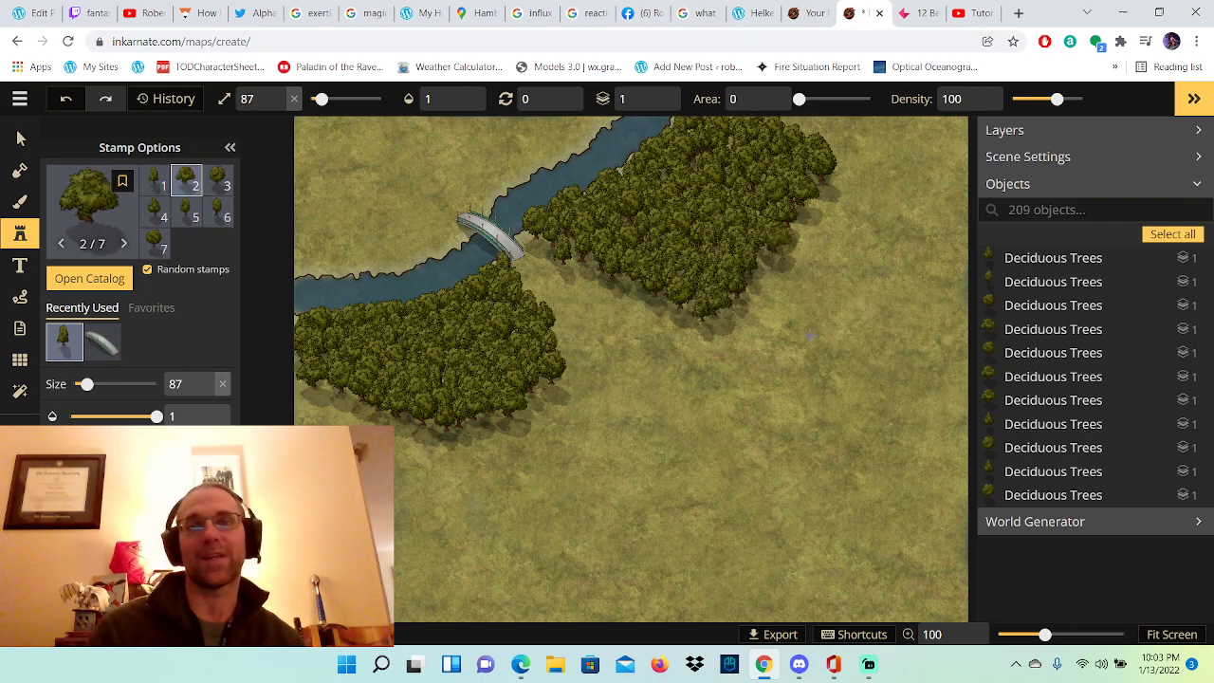
Step: Add an outer row of deciduous trees along the southwestern forest's lower edge, from its southeastern corner west past the southern tip
left_click(534, 407)
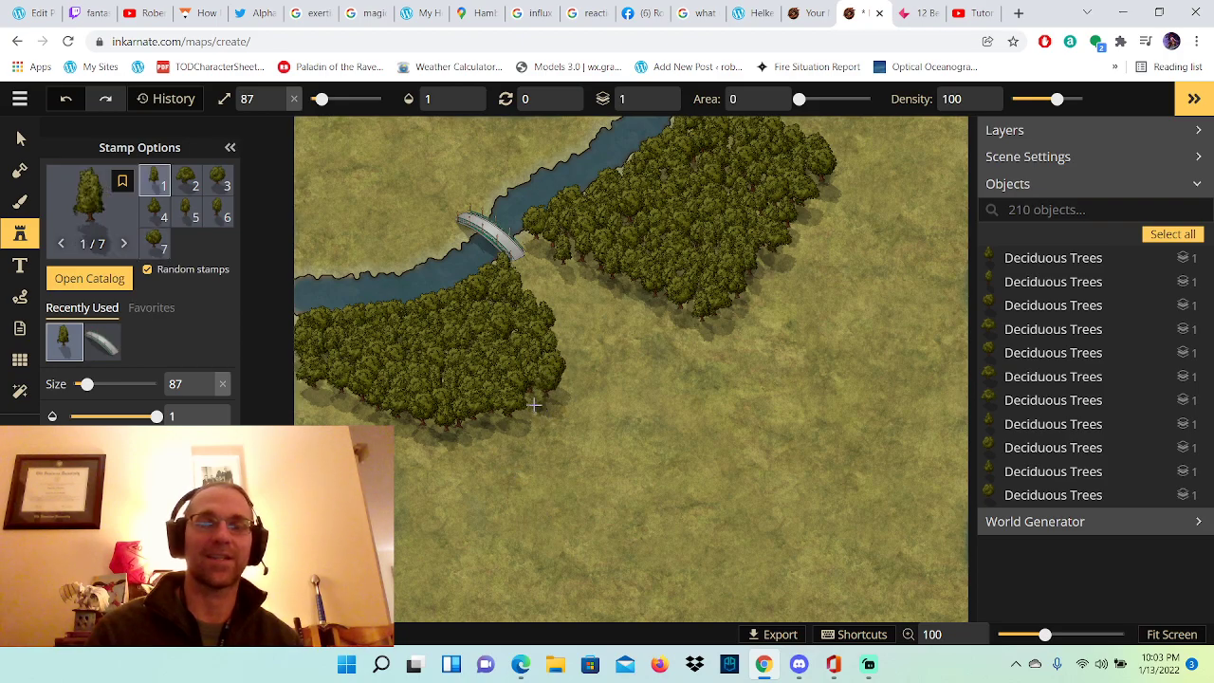
left_click(527, 415)
left_click(517, 418)
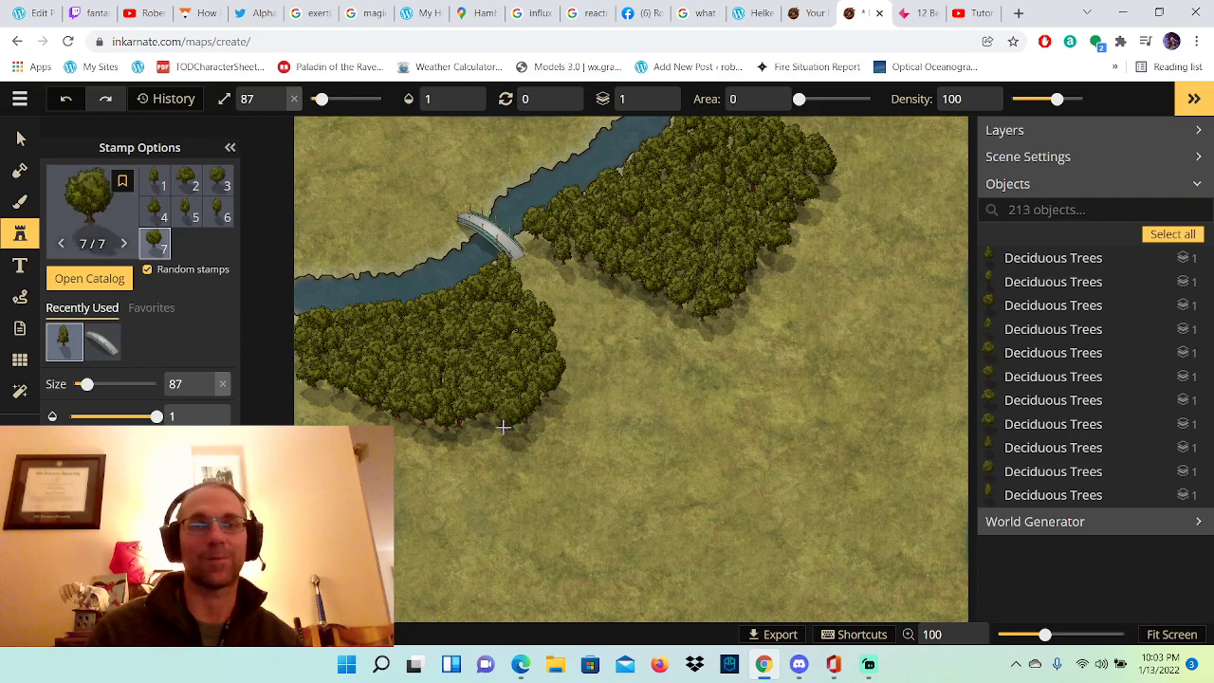
left_click(496, 426)
left_click(479, 432)
left_click(464, 436)
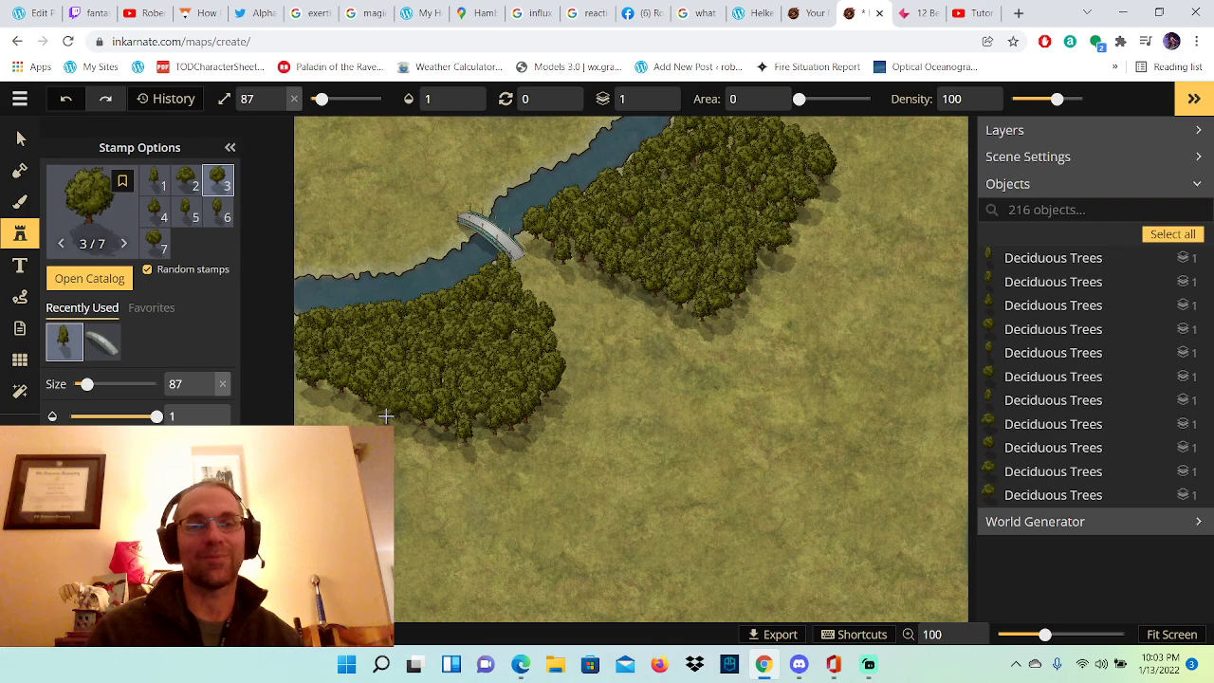
left_click(356, 410)
left_click(344, 399)
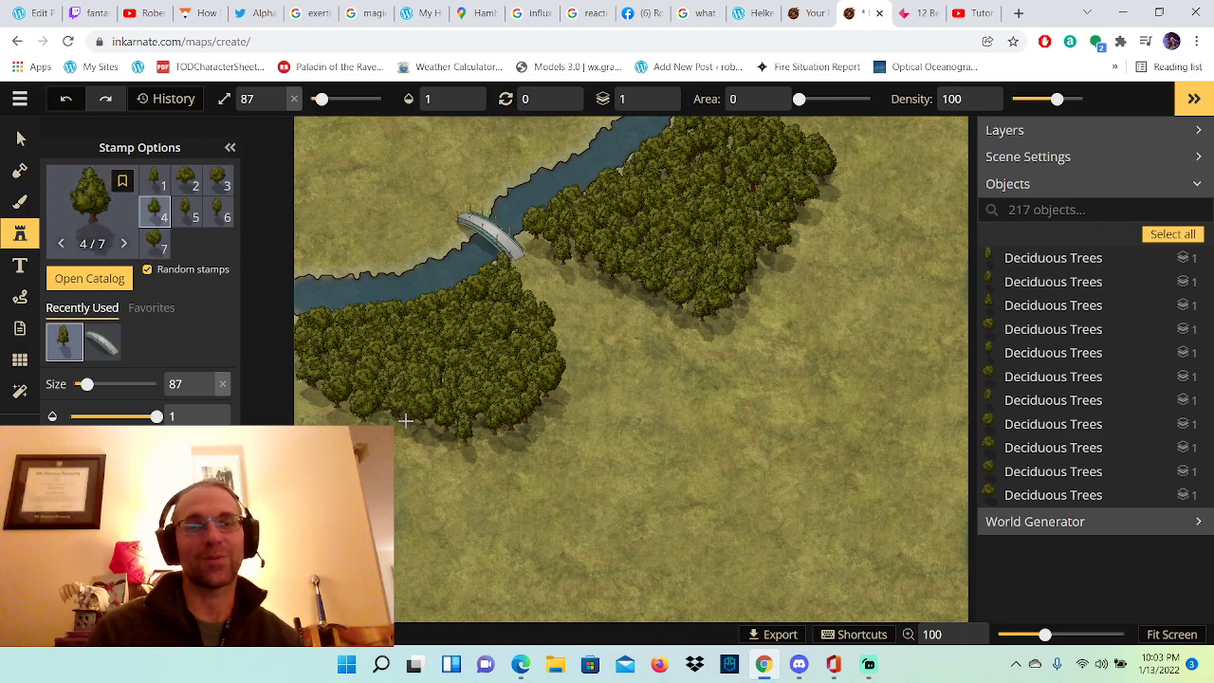
left_click(681, 562)
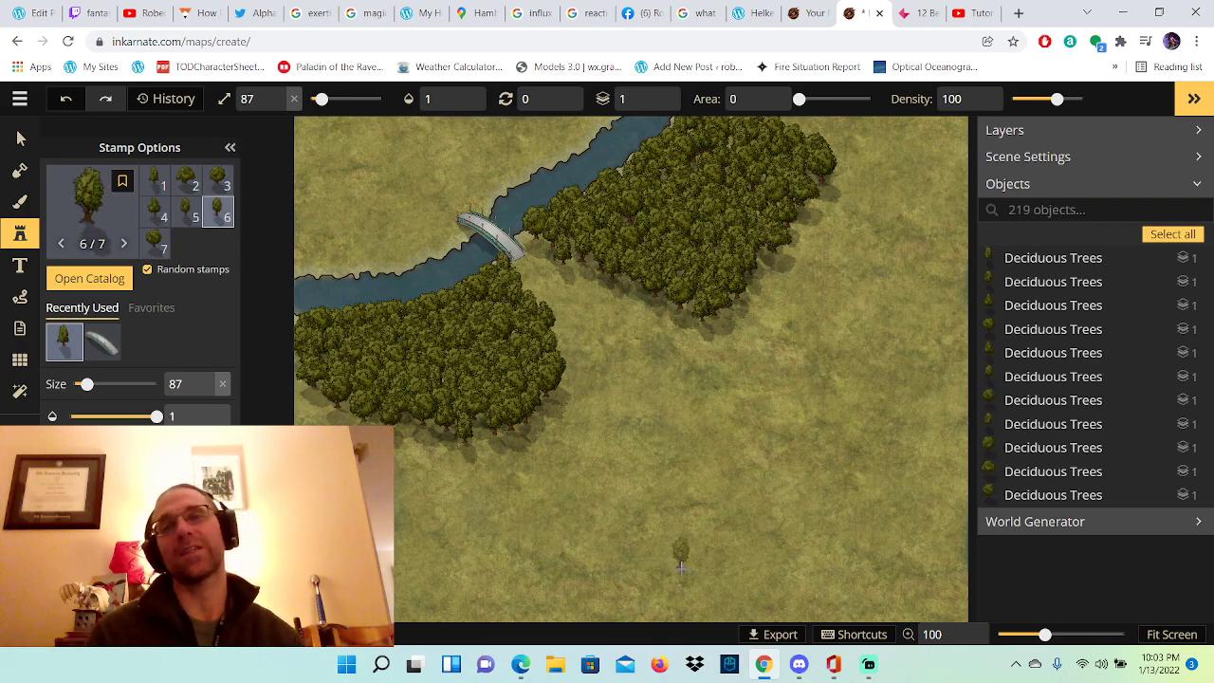
Step: Thicken the northeastern forest's eastern and southeastern edge with more deciduous trees, working southwest from its eastern side
left_click(820, 197)
left_click(808, 224)
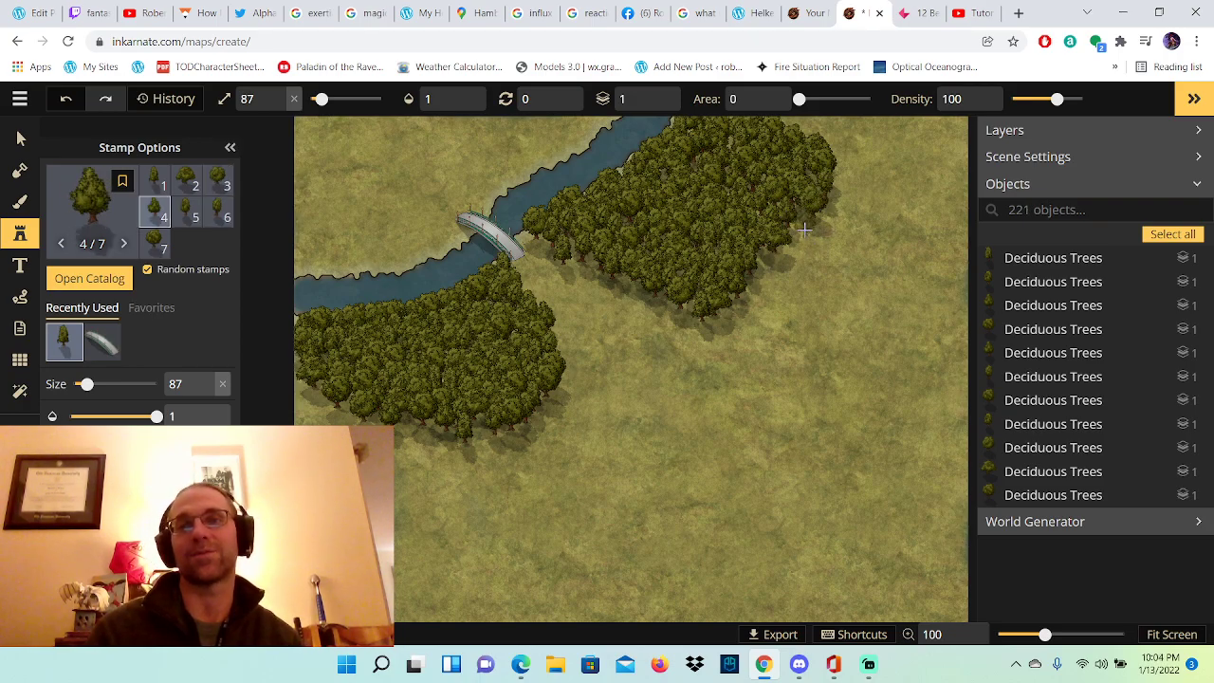
left_click(802, 237)
left_click(786, 268)
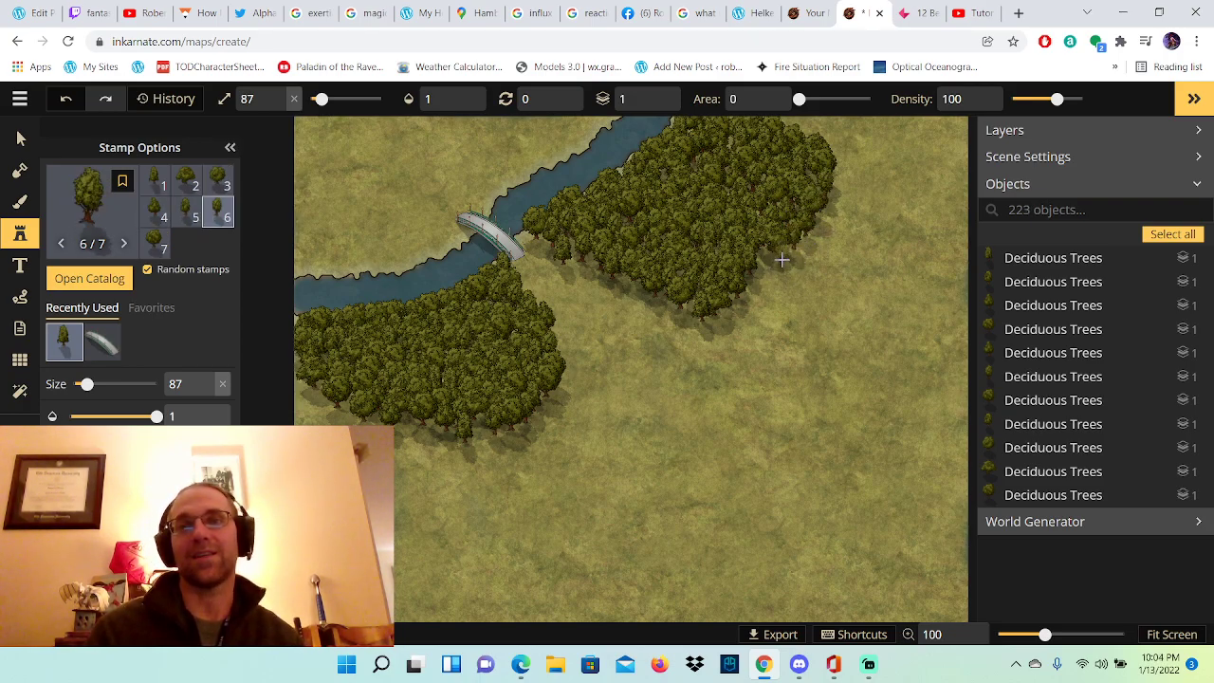
left_click(776, 267)
left_click(765, 253)
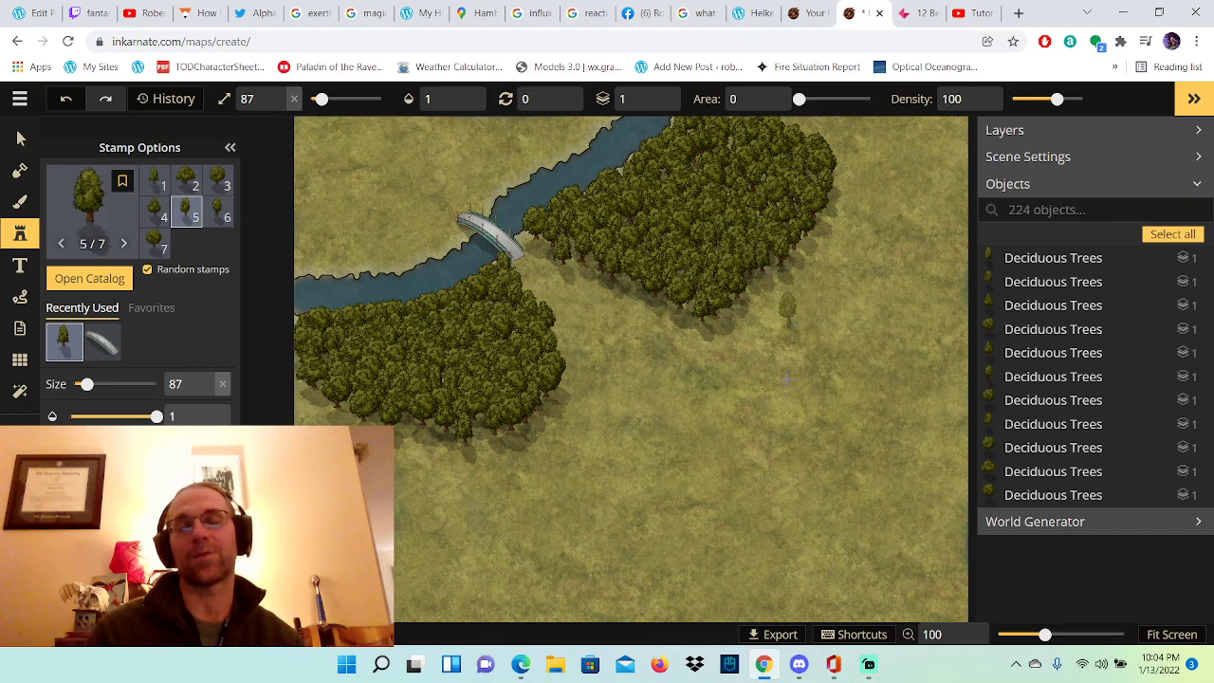
left_click(801, 254)
left_click(805, 257)
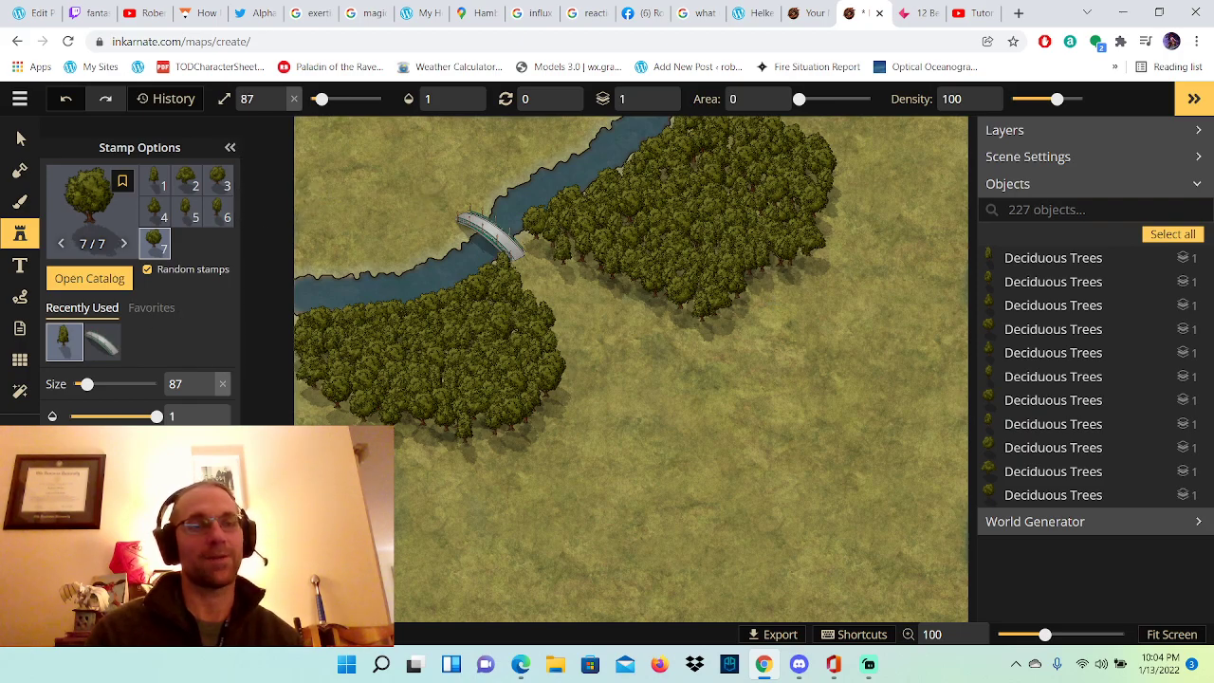
Step: Save the map under the name "Fire and Escape"
key("ctrl+s")
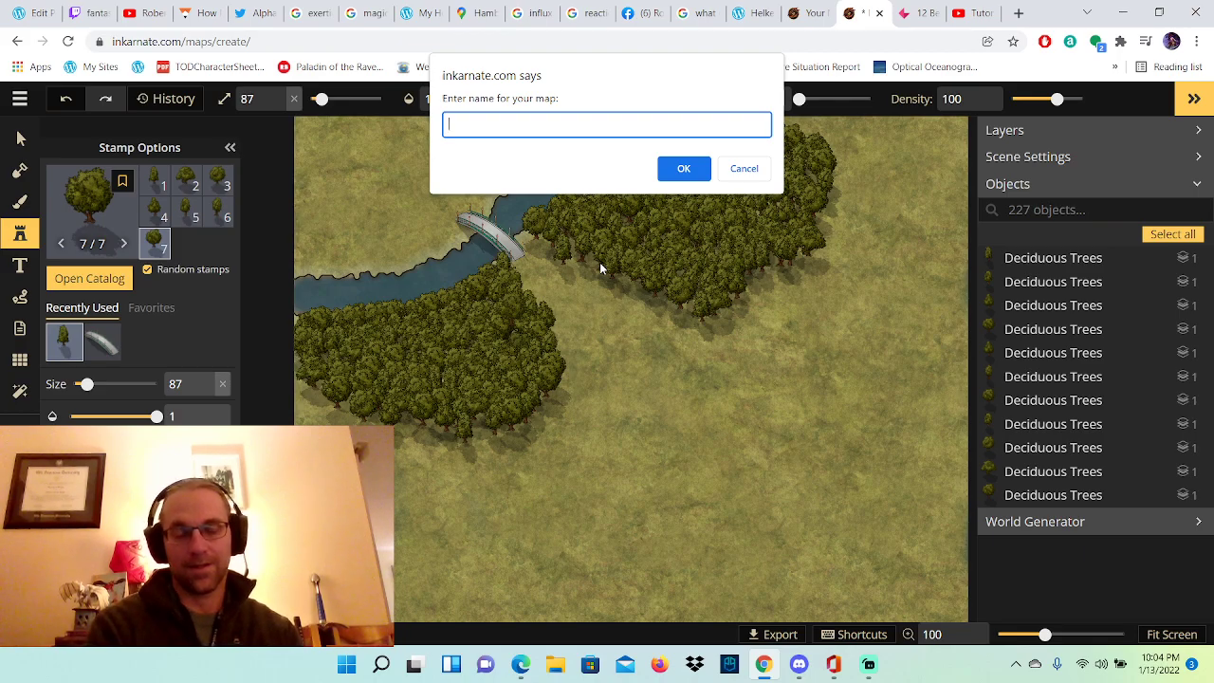
type("Fir")
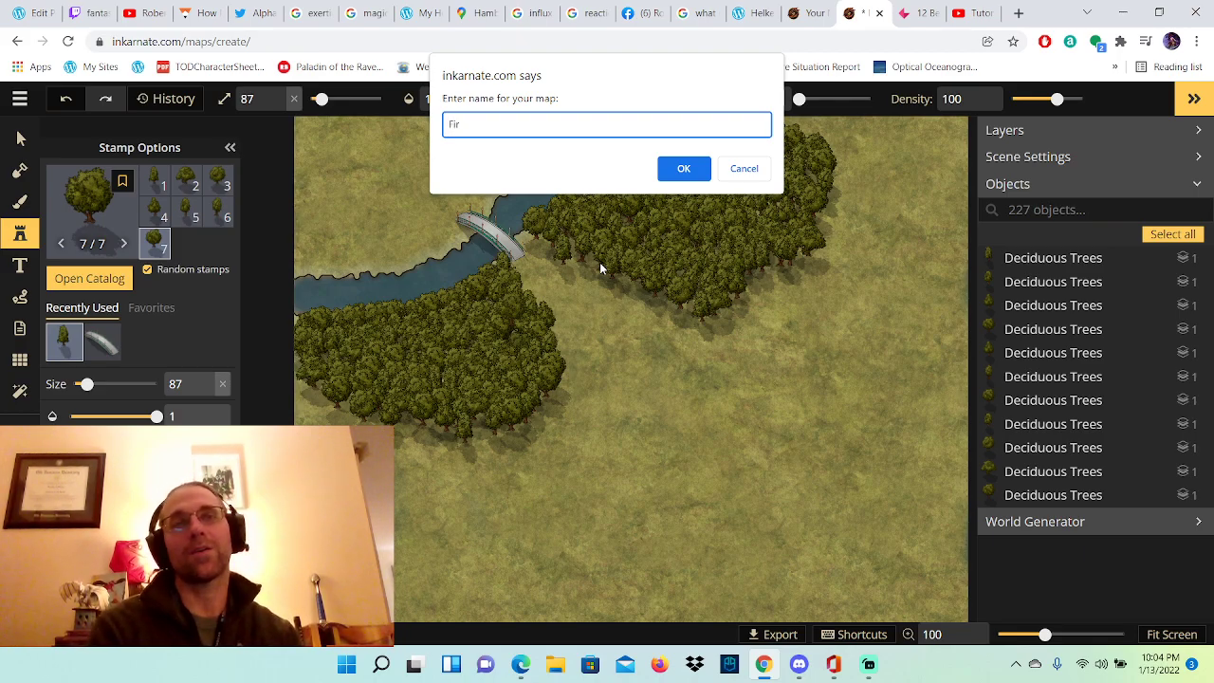
type("e a")
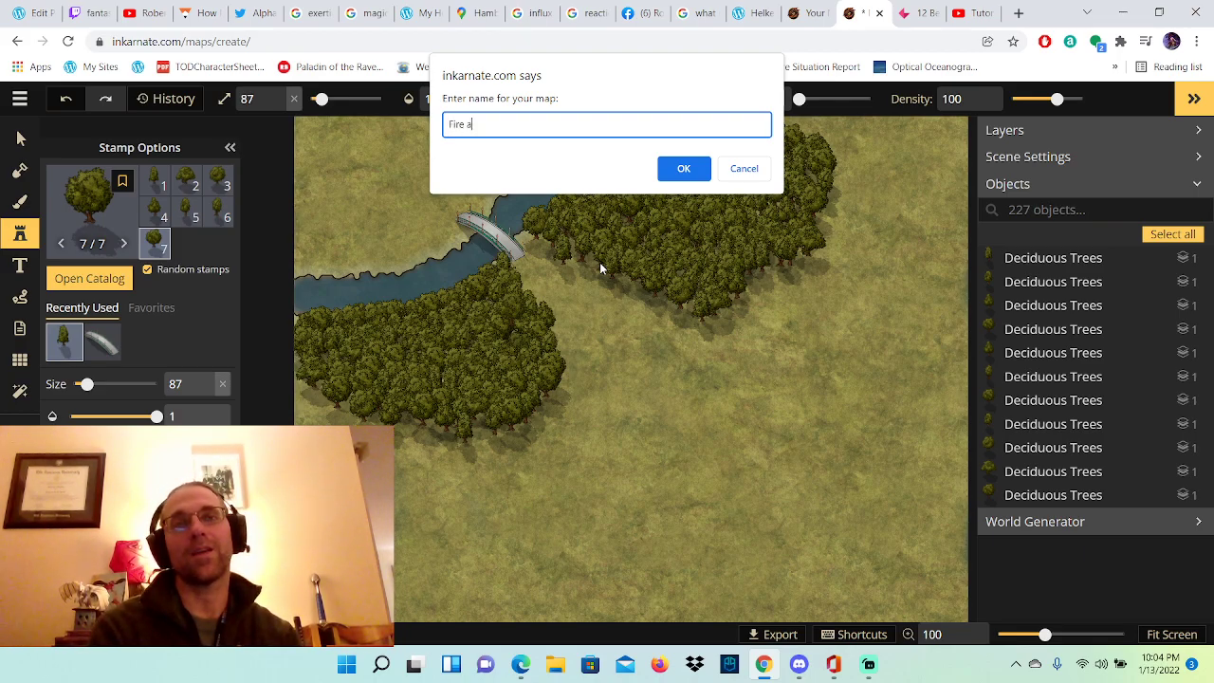
type("nd Escape")
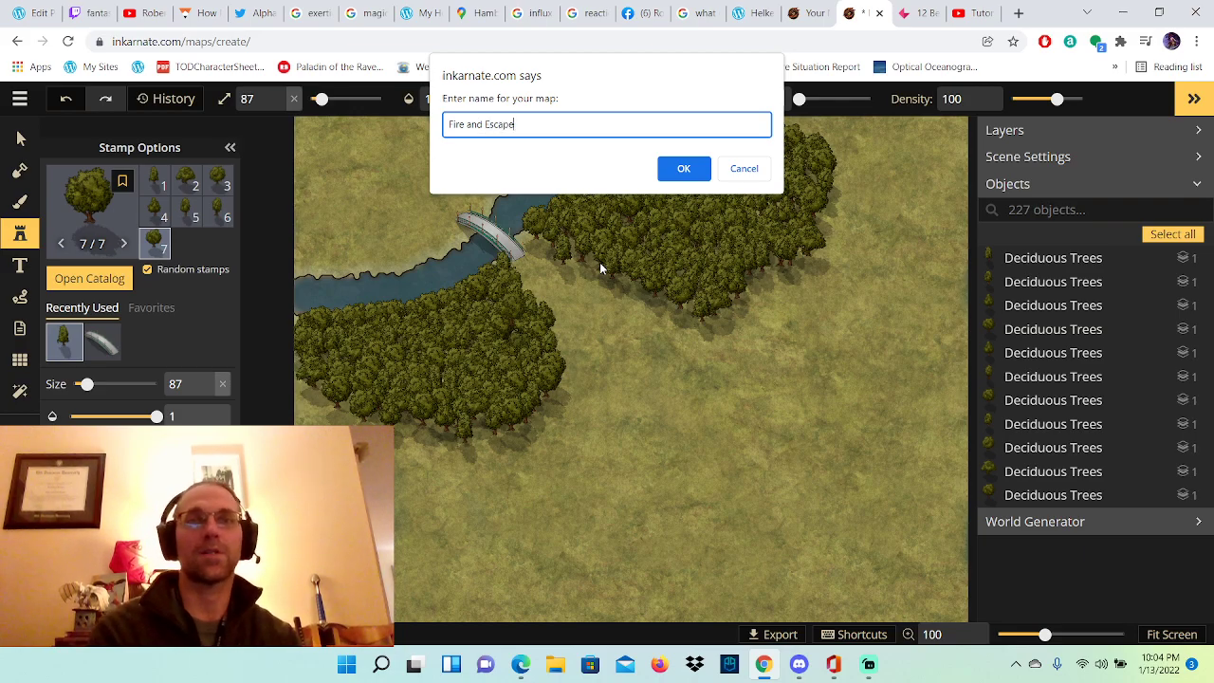
left_click(676, 171)
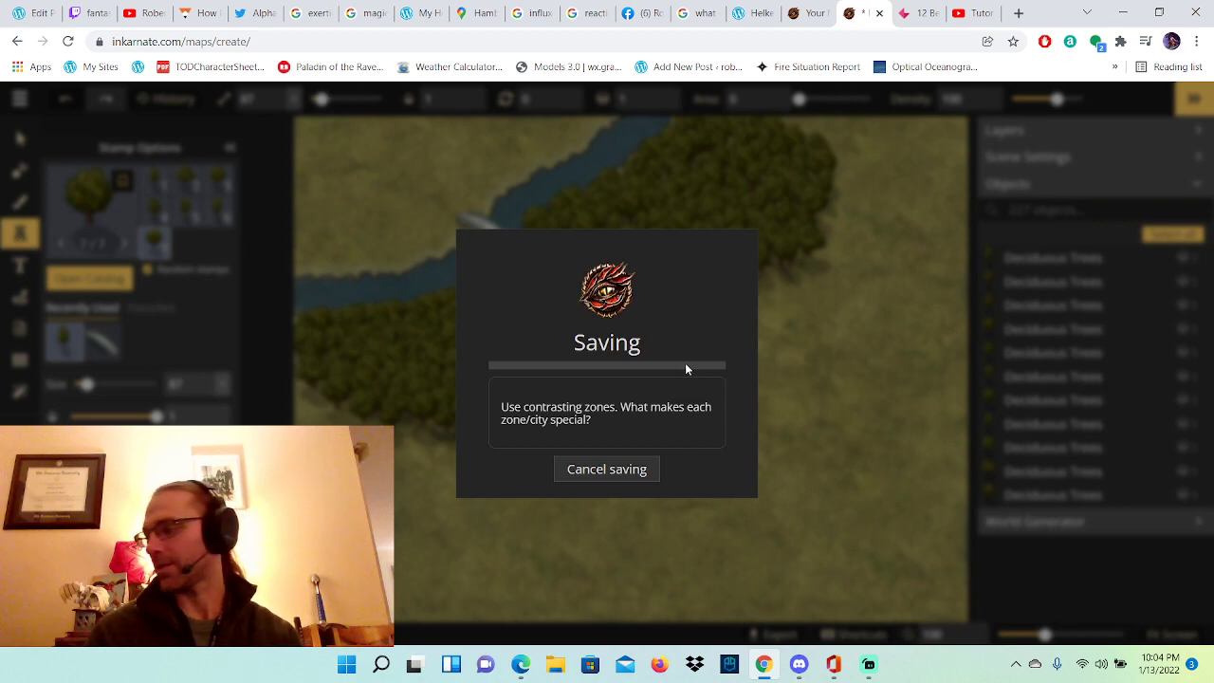